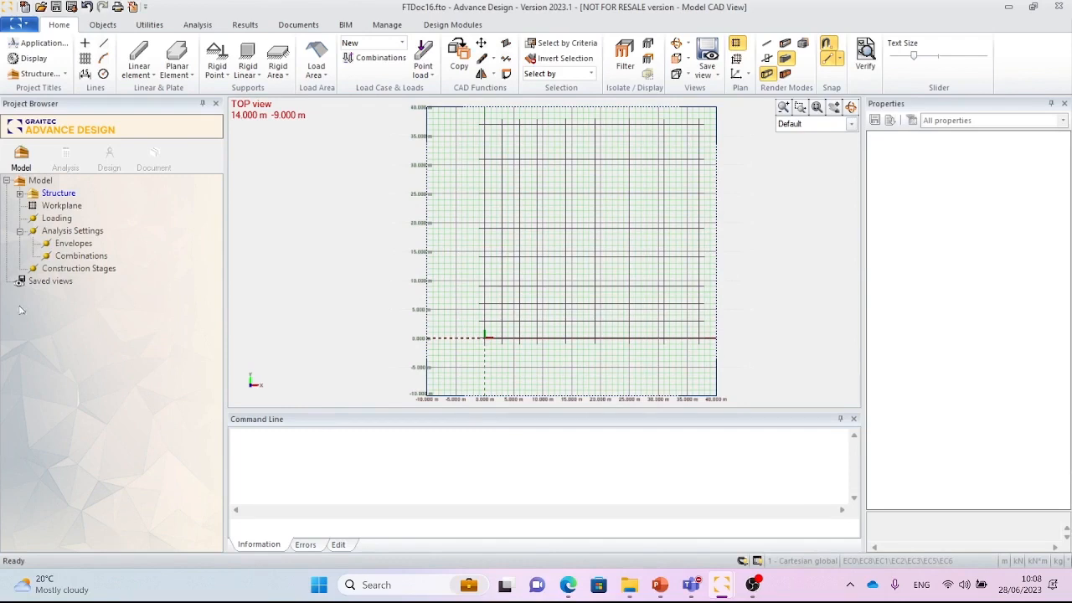
Create a subsystem named "first floor" under Structure and enable its level option.
click(18, 194)
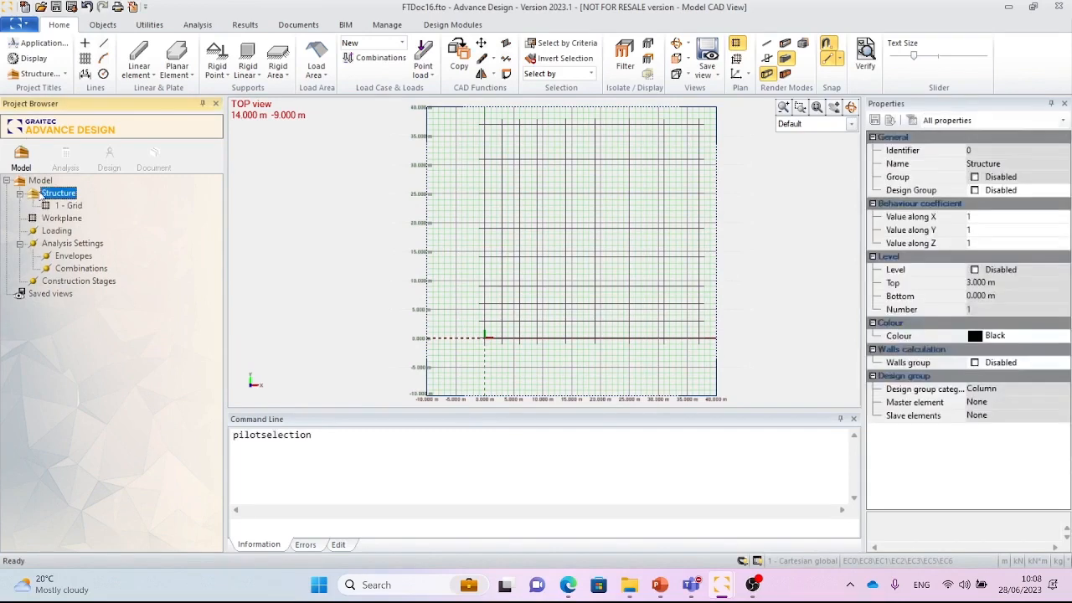
right_click(67, 198)
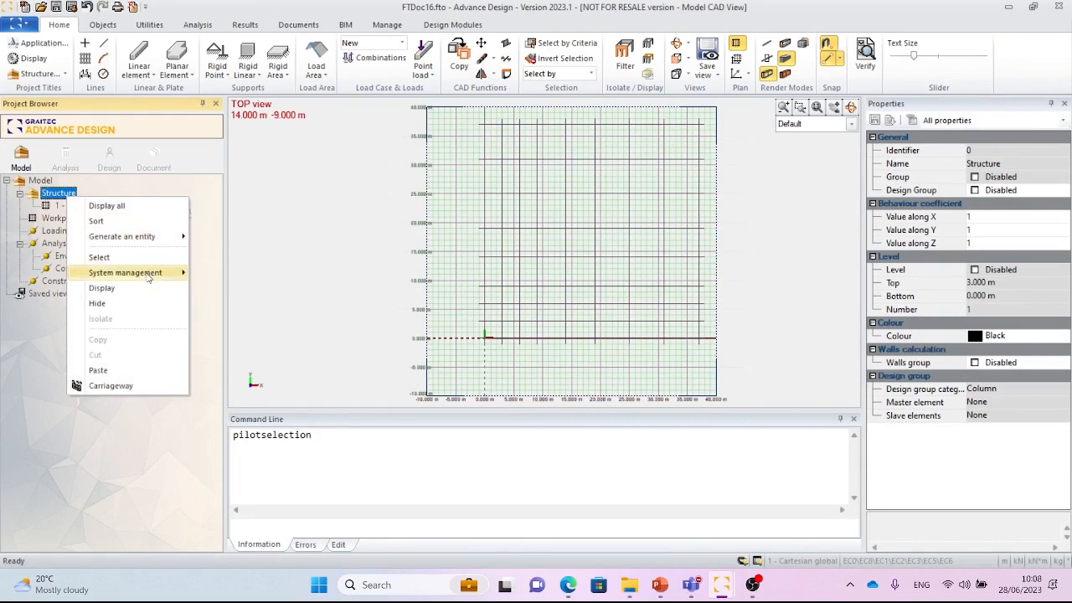
mouse_move(186, 274)
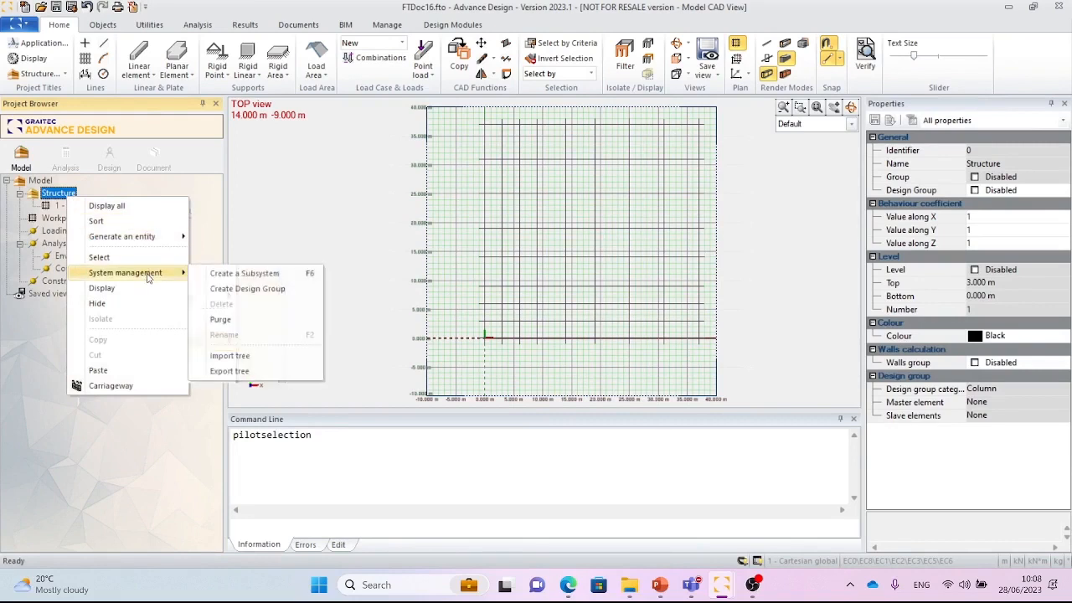
click(206, 279)
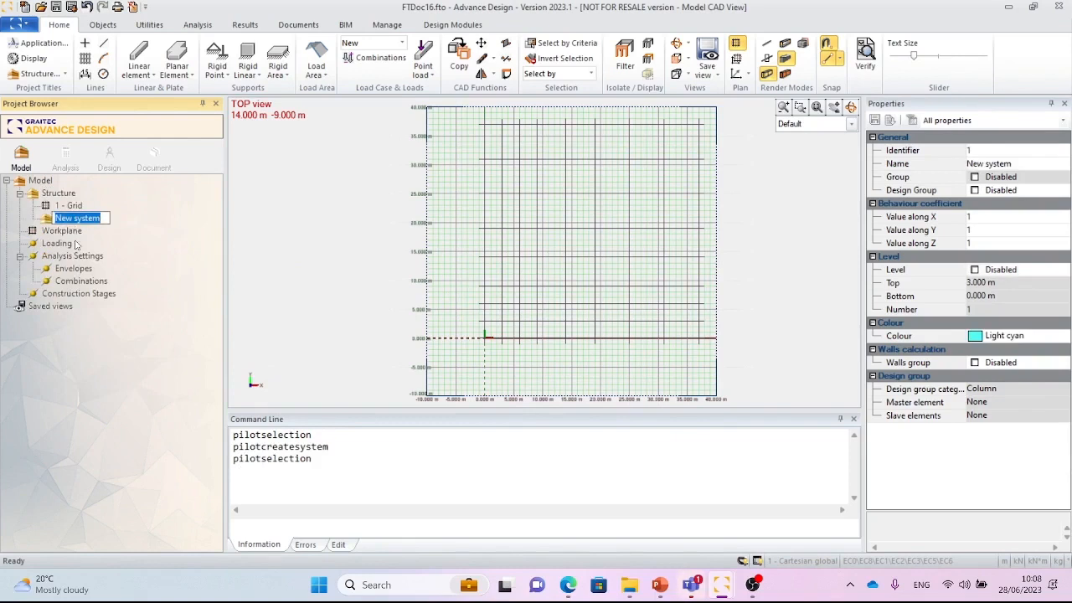
text(first)
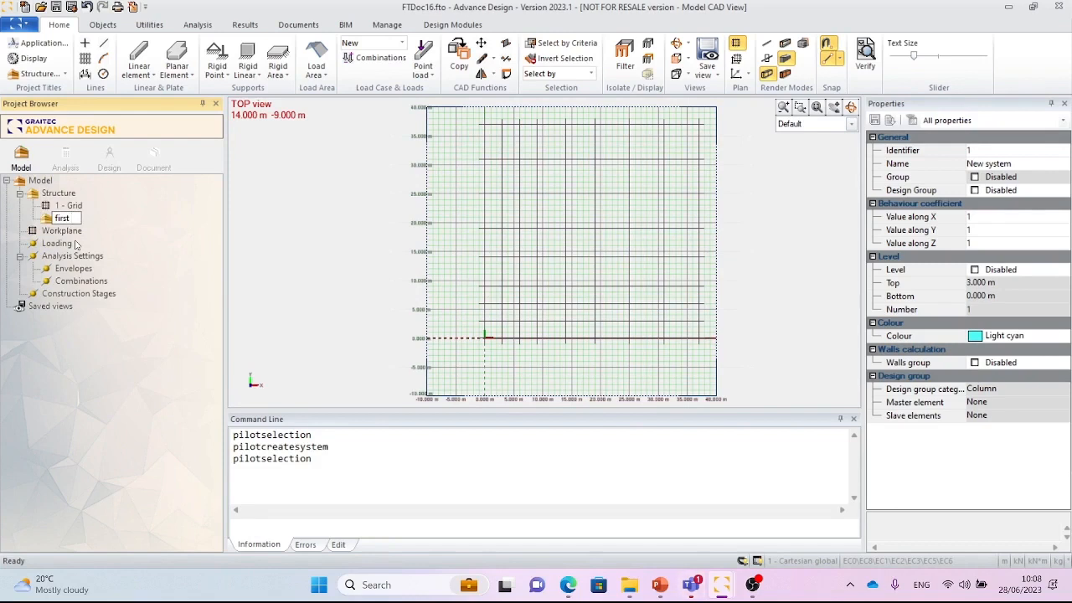
text( floor)
key(Return)
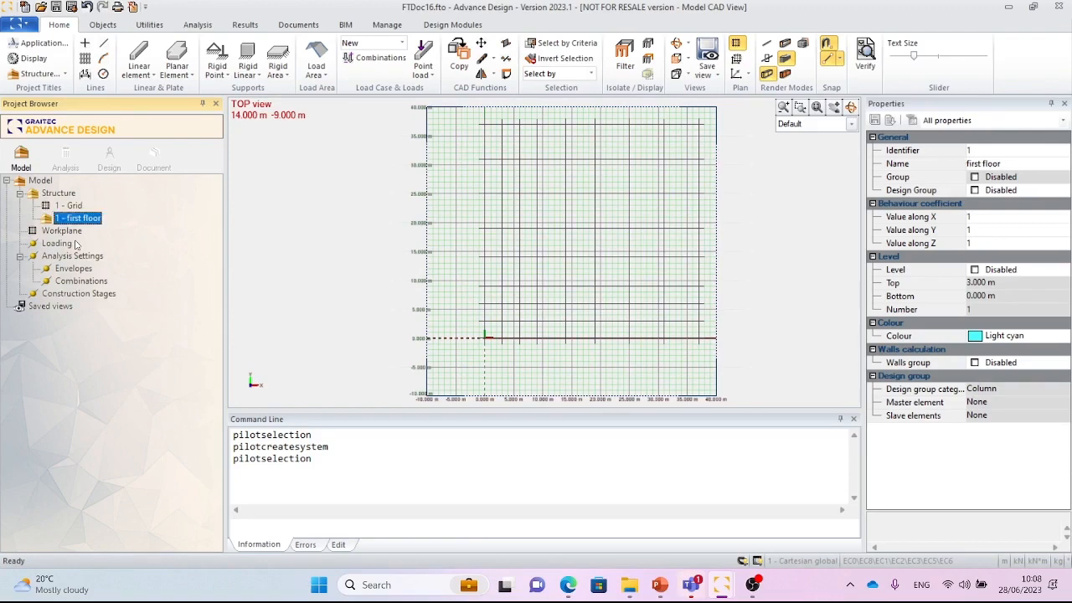
click(976, 269)
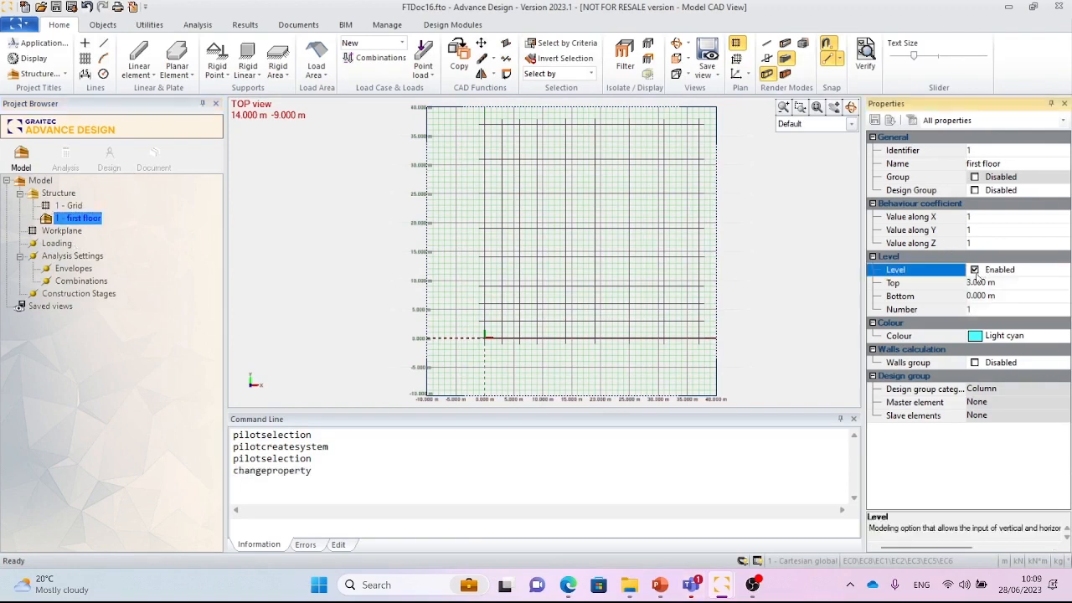
Place two vertical linear elements on the first floor, at the grid origin and at 6 m along the X axis.
click(135, 72)
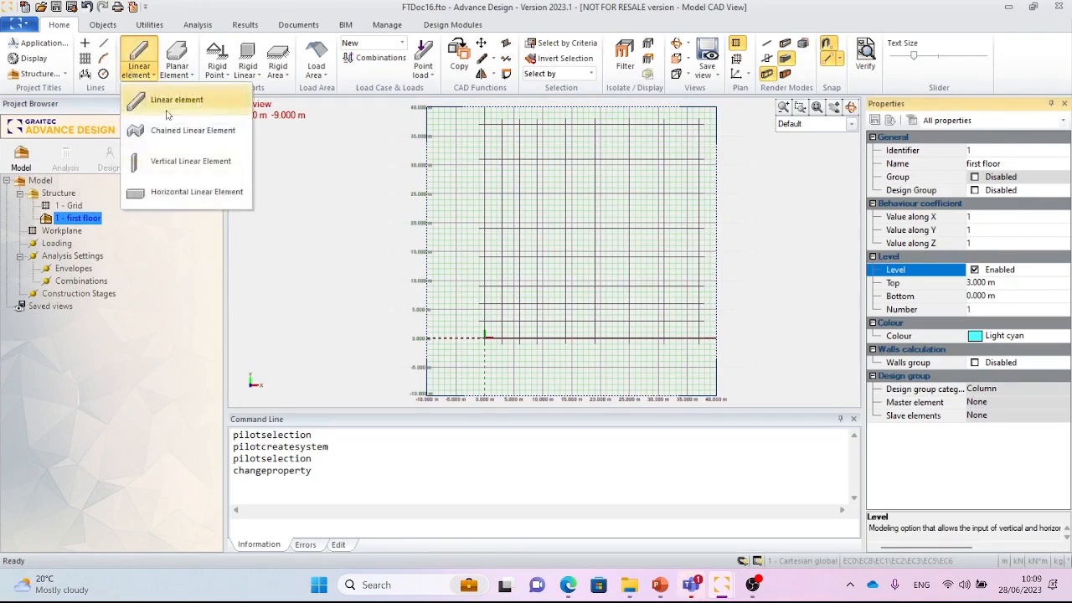
click(180, 162)
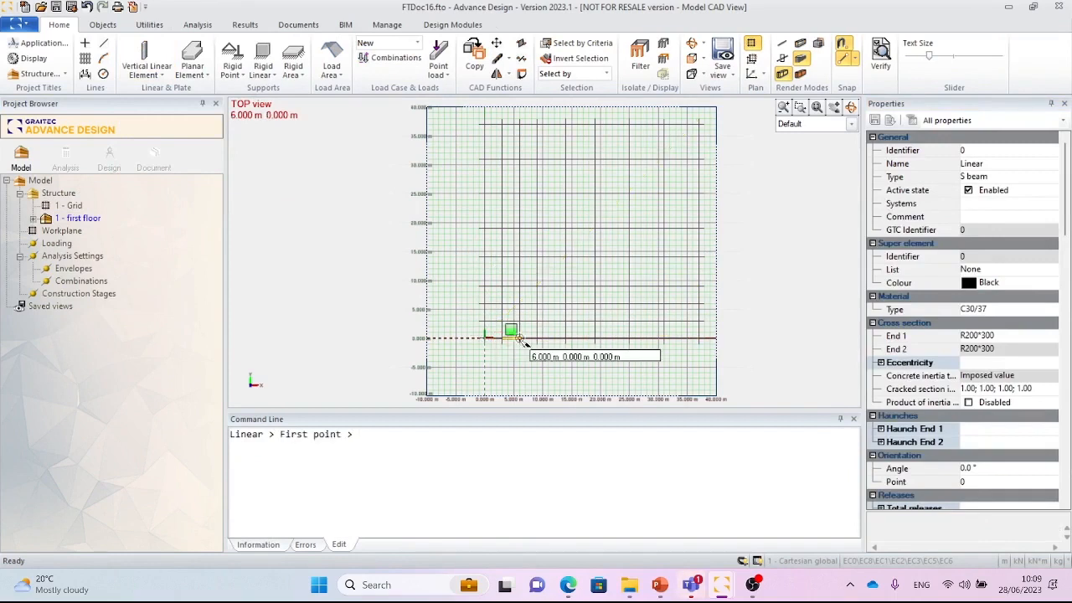
click(519, 339)
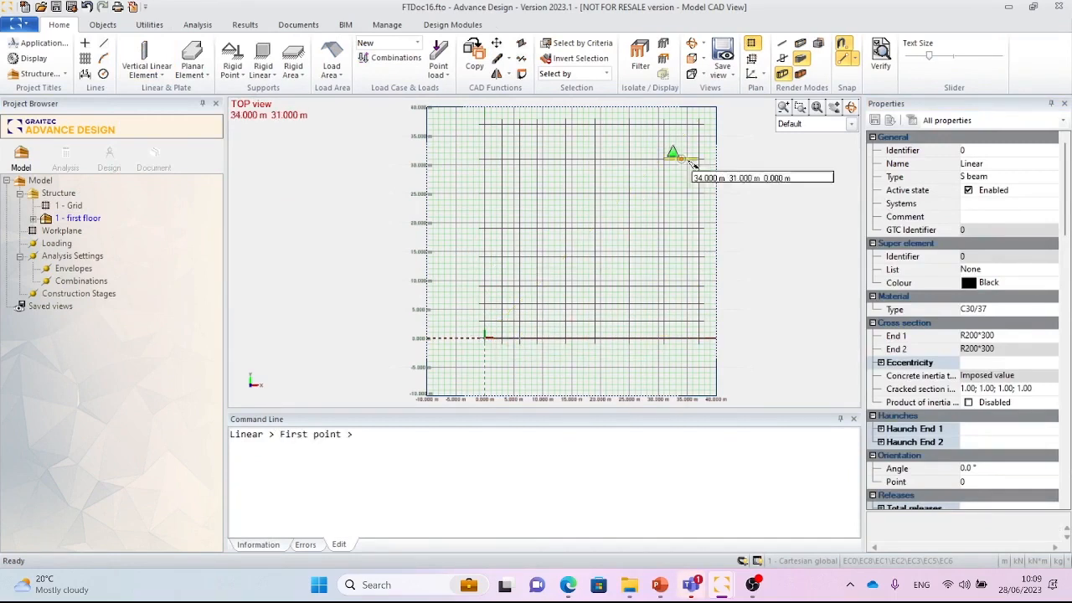
Connect the tops of the two columns with a horizontal linear element.
click(851, 107)
drag(810, 226, 800, 165)
scroll(611, 177, up, 3)
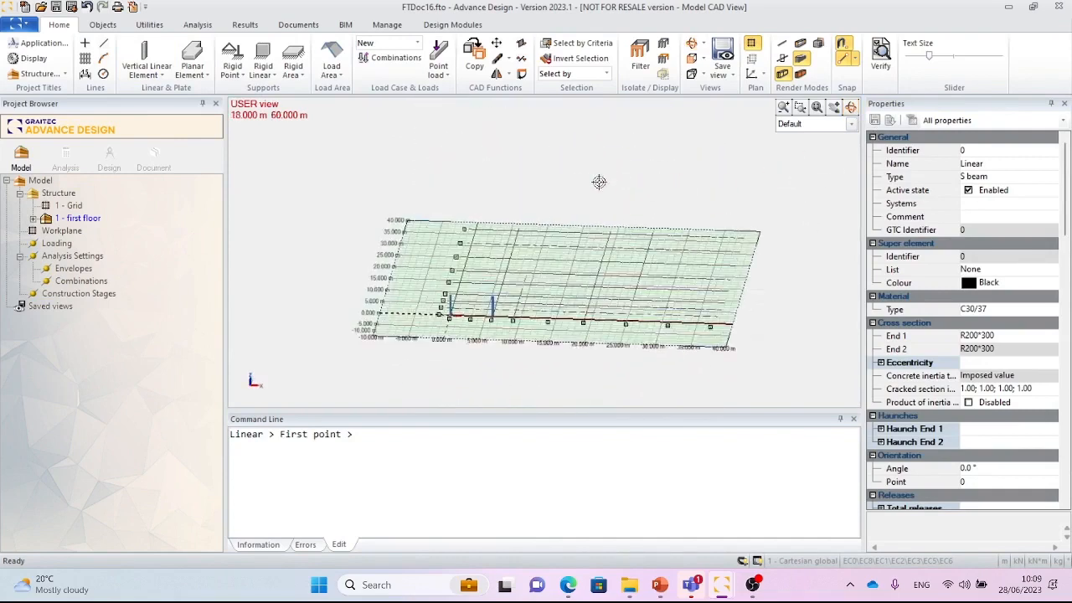
click(144, 69)
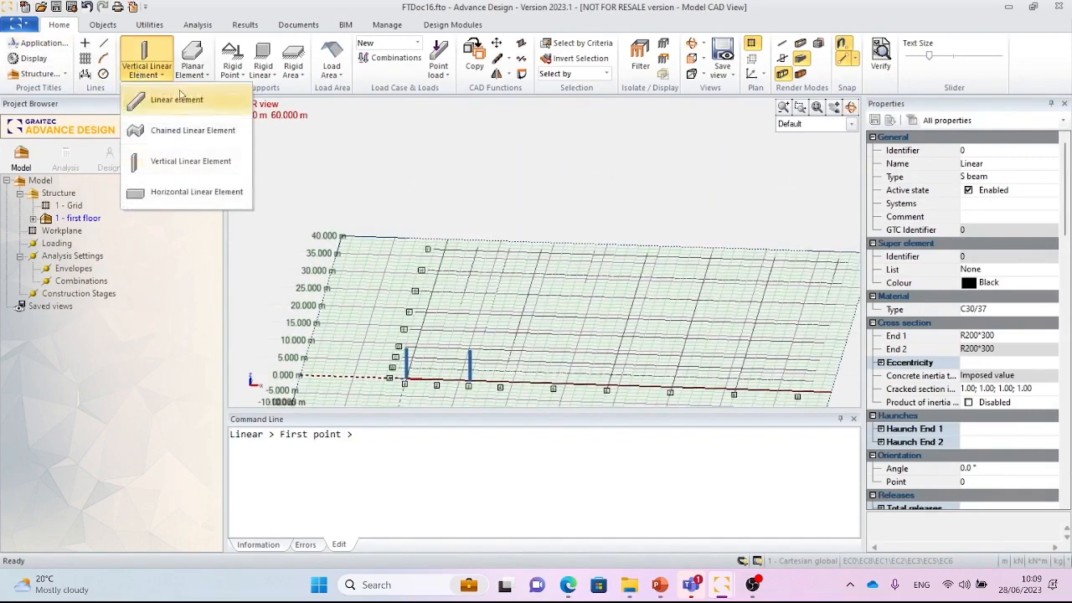
click(177, 193)
click(409, 349)
click(472, 355)
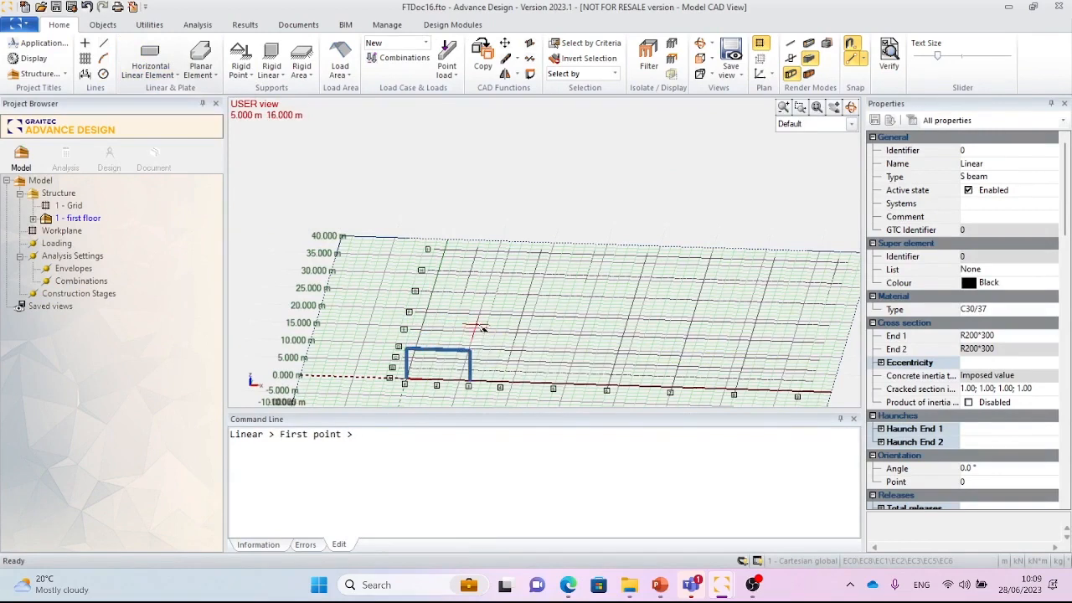
Create a subsystem named "second floor" under Structure.
click(83, 219)
click(68, 194)
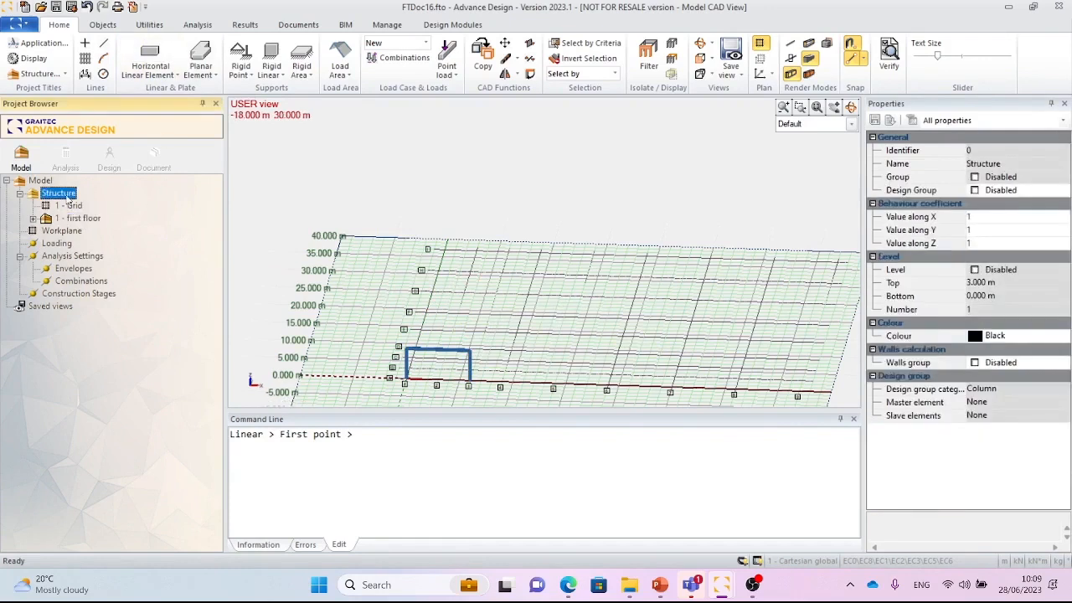
right_click(67, 194)
mouse_move(126, 271)
click(225, 276)
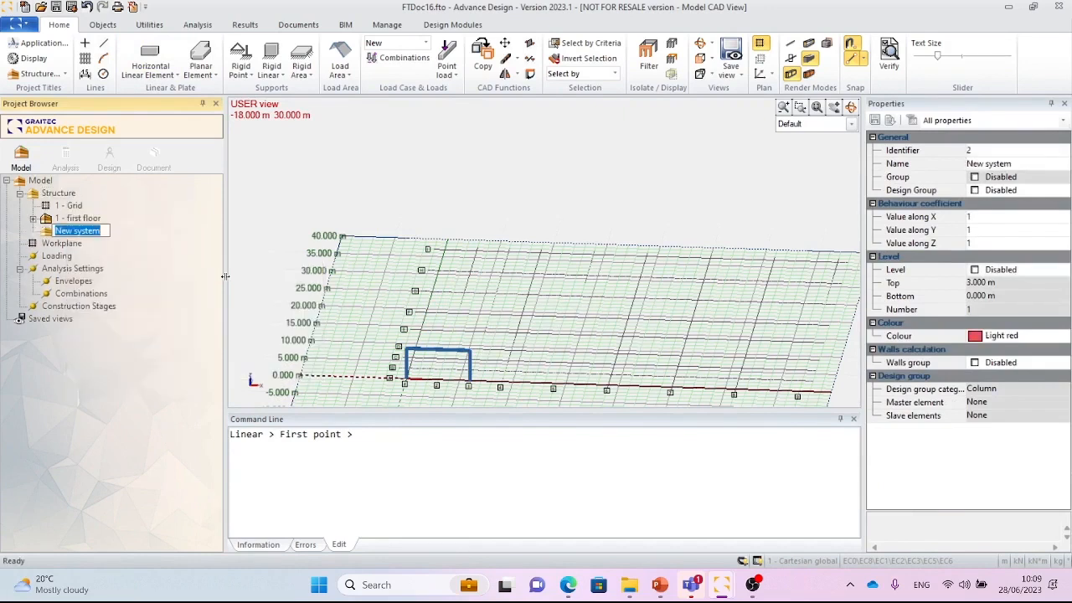
text(sec)
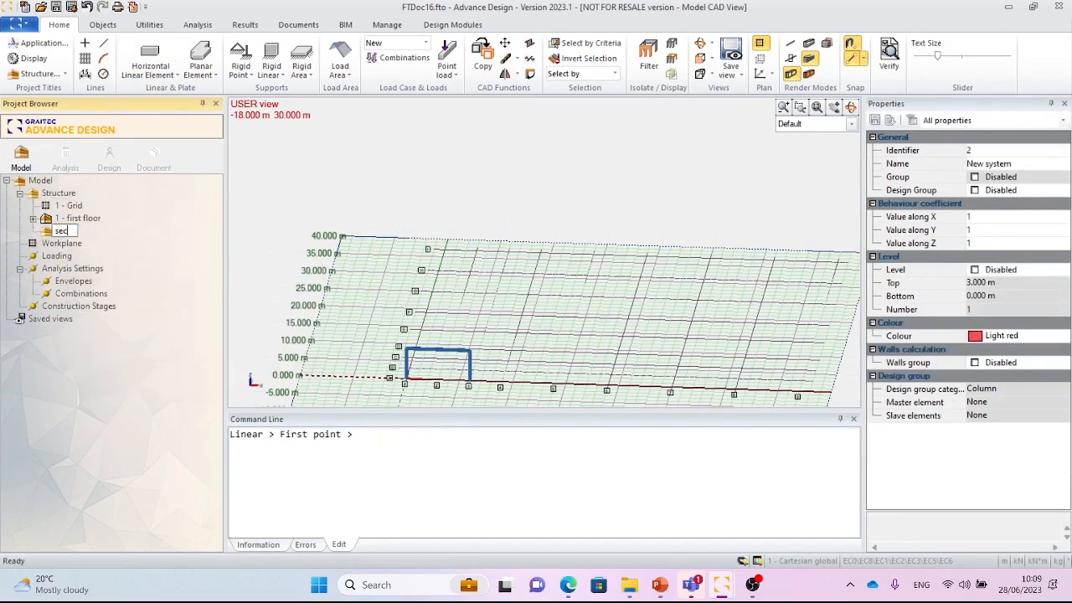
text(ond floor)
key(Return)
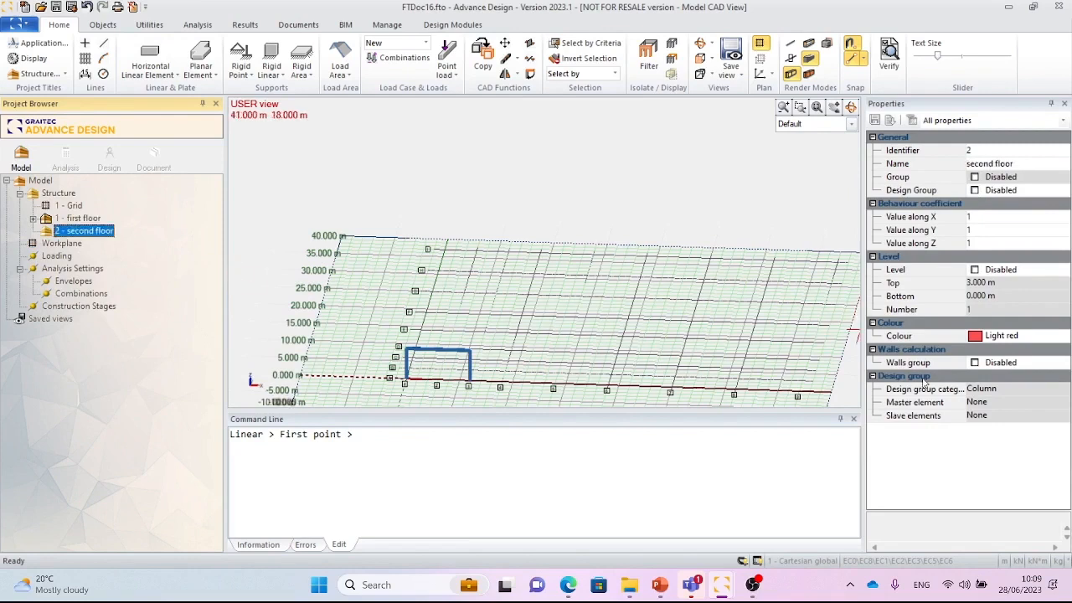
Enable the second floor's level and set its top to 6 m and its bottom to 3 m.
click(974, 269)
click(977, 283)
click(977, 283)
text(6)
click(980, 296)
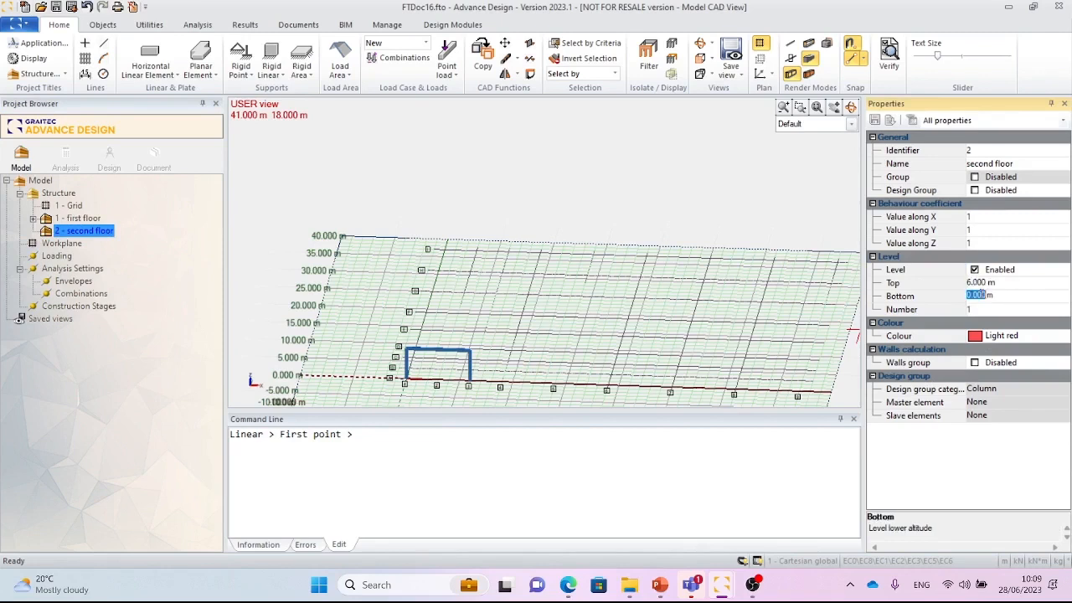
text(3)
key(Return)
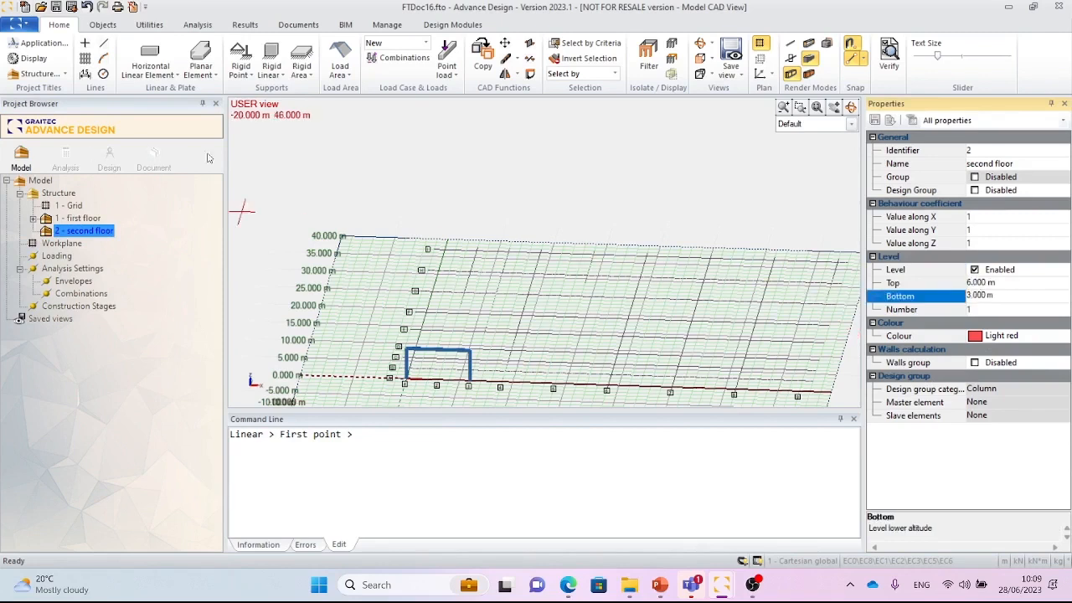
Copy the first floor's elements once by the vector 0, 0, 3 into the destination system "2 - second floor".
double_click(98, 220)
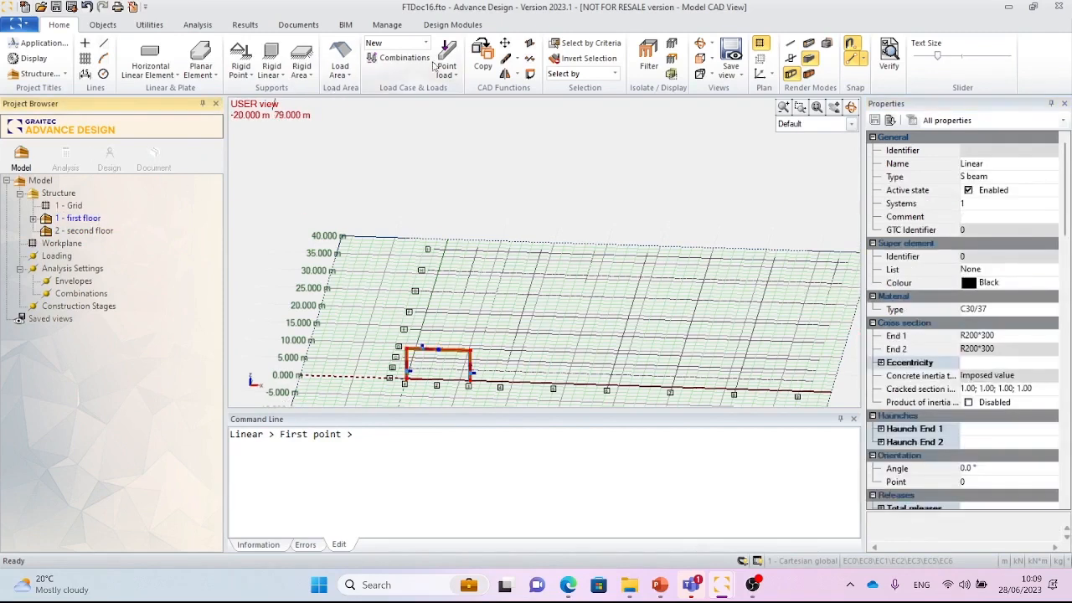
click(482, 51)
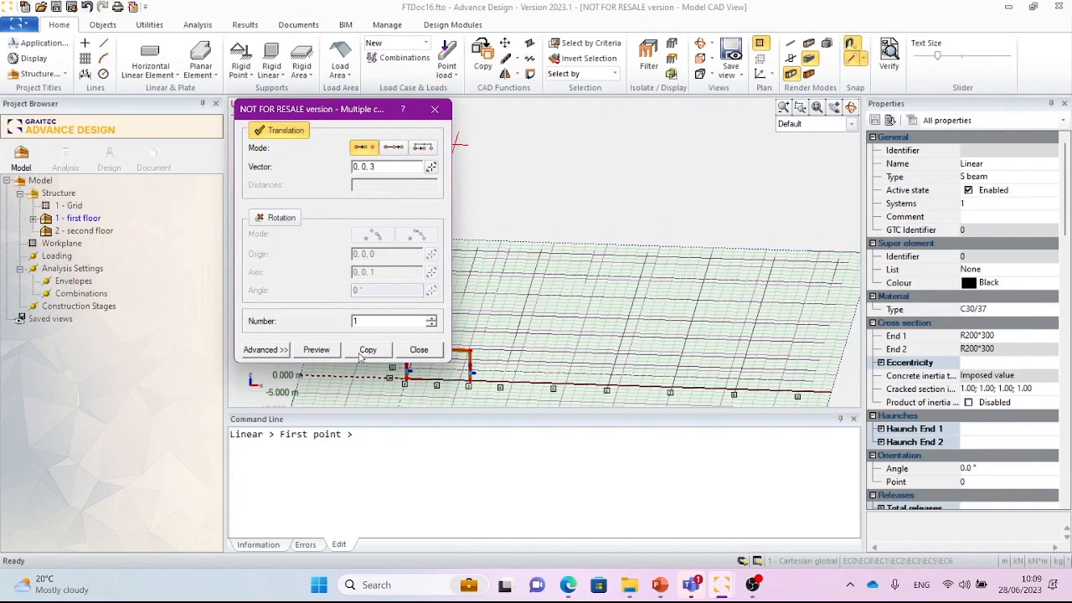
click(265, 350)
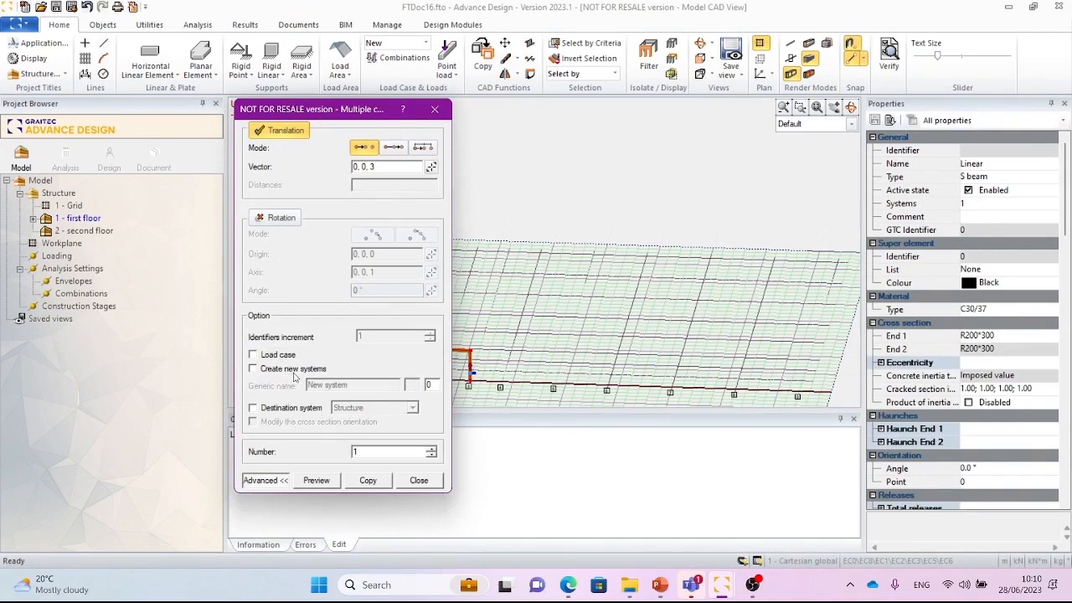
click(285, 408)
click(379, 408)
click(381, 438)
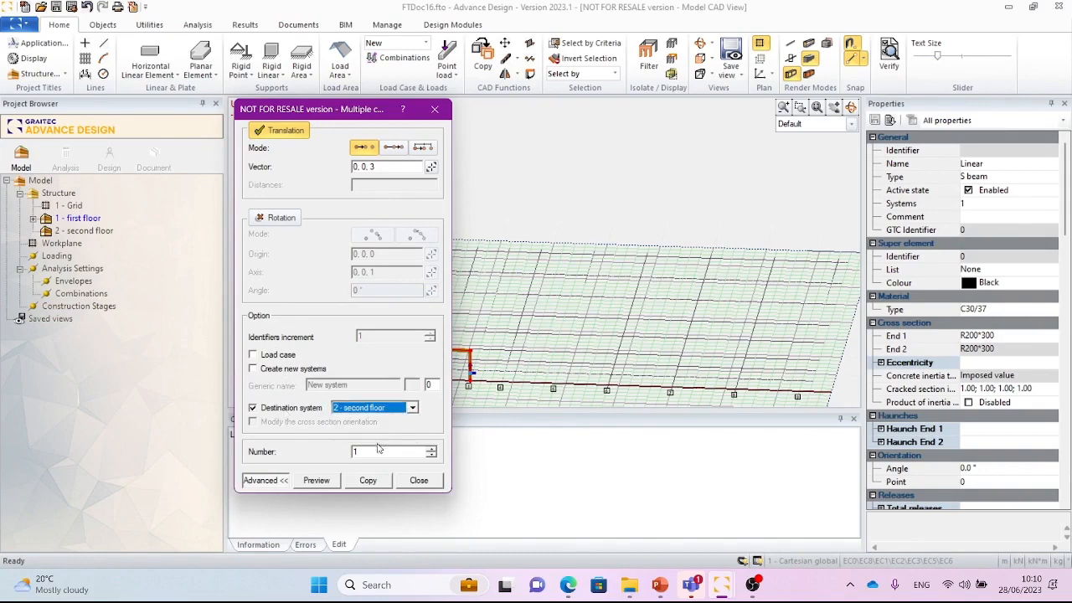
click(369, 480)
click(418, 481)
Create a subsystem named "third floor" under Structure.
click(84, 230)
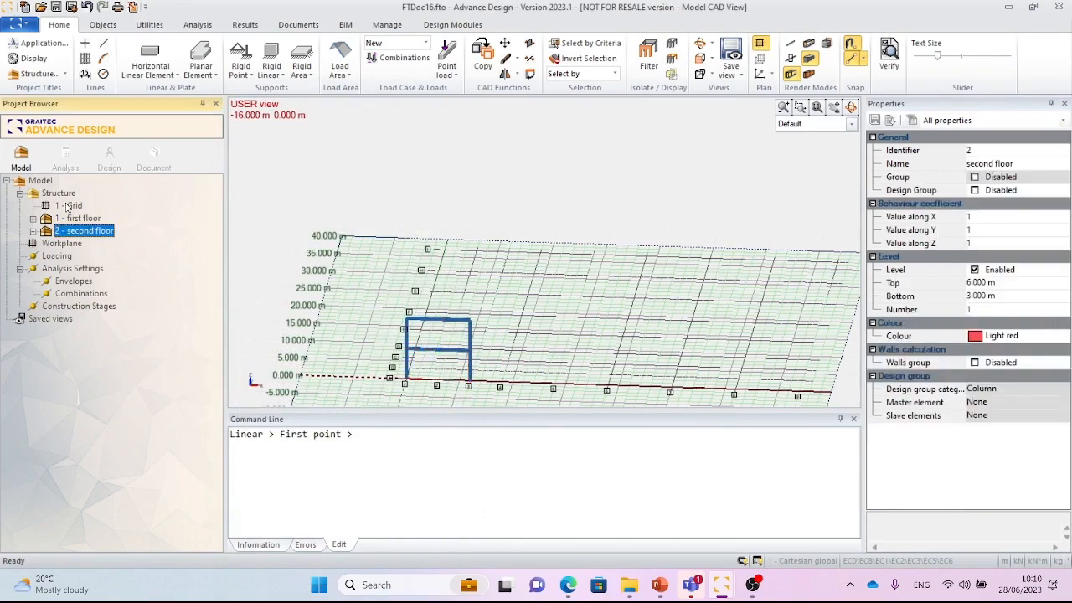
click(59, 193)
right_click(65, 192)
mouse_move(136, 266)
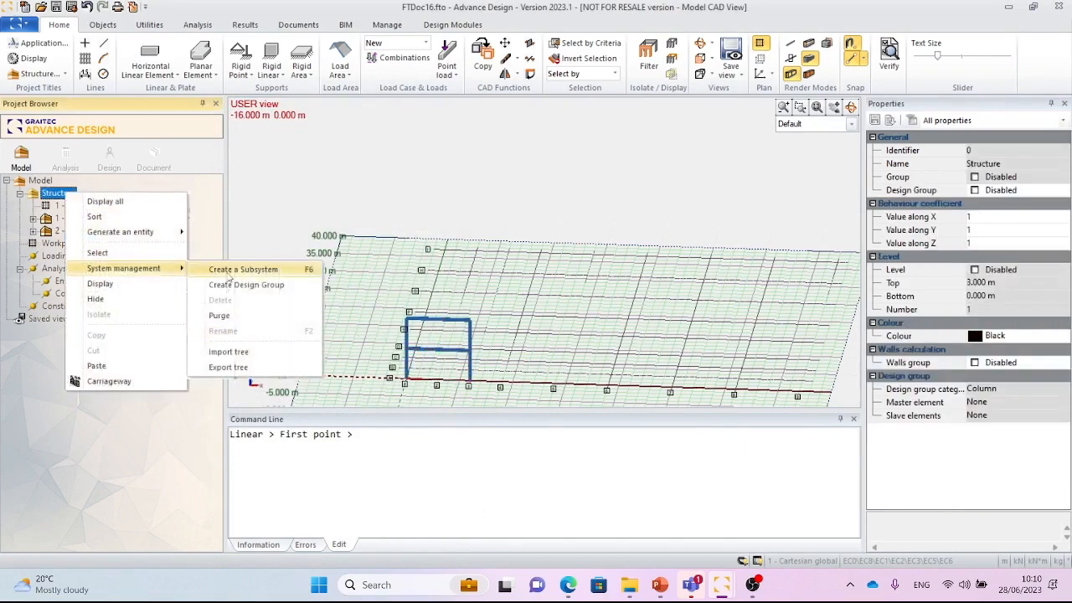
click(201, 268)
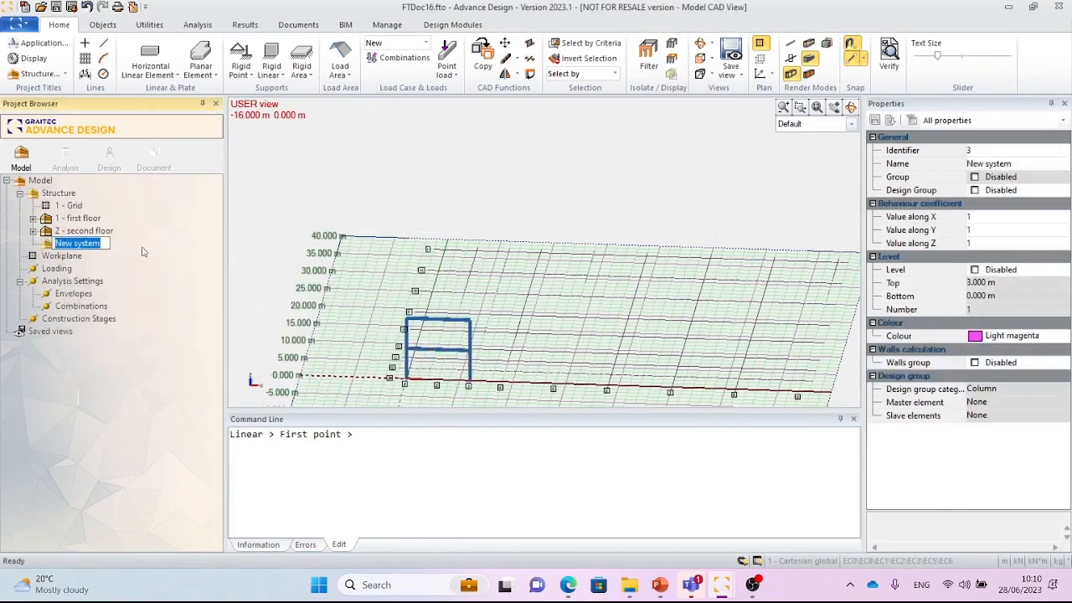
text(thir)
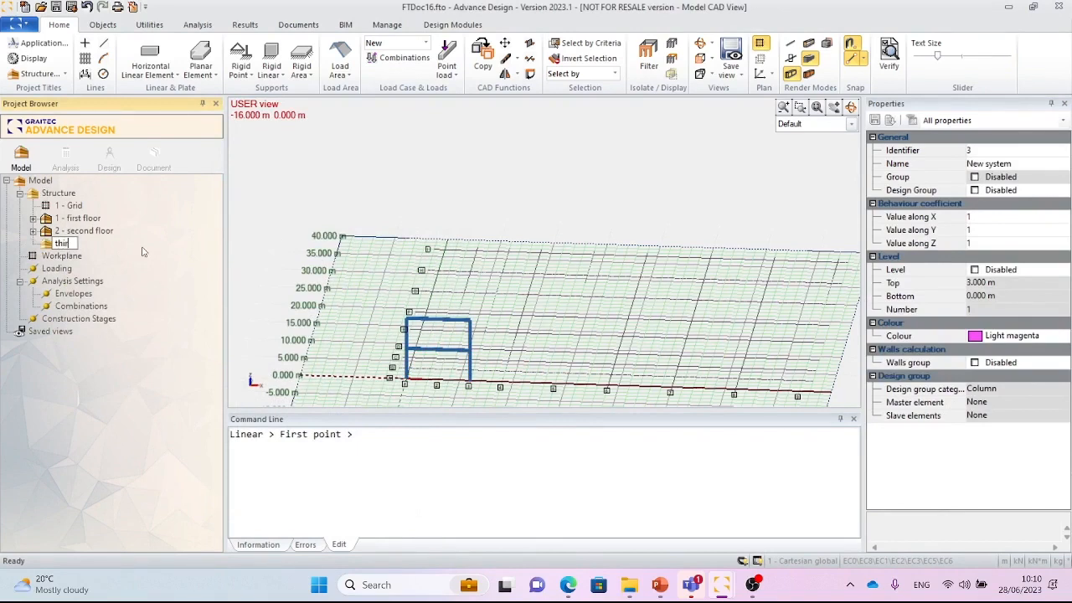
text(d floo)
text(r)
key(Return)
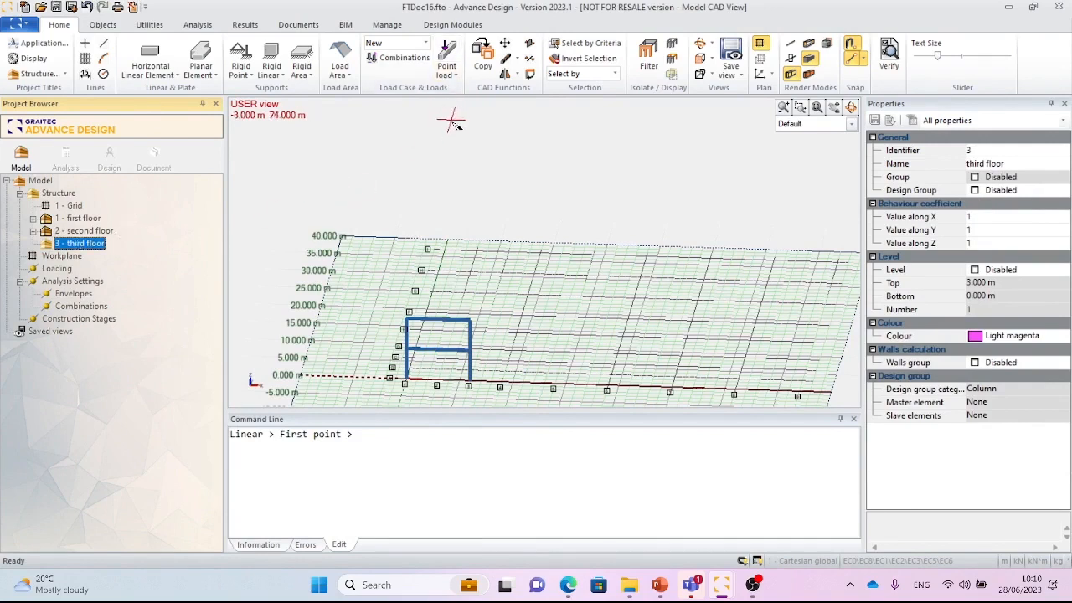
Enable the third floor's level, change its top elevation, and set its bottom to 6 m.
click(975, 269)
click(980, 296)
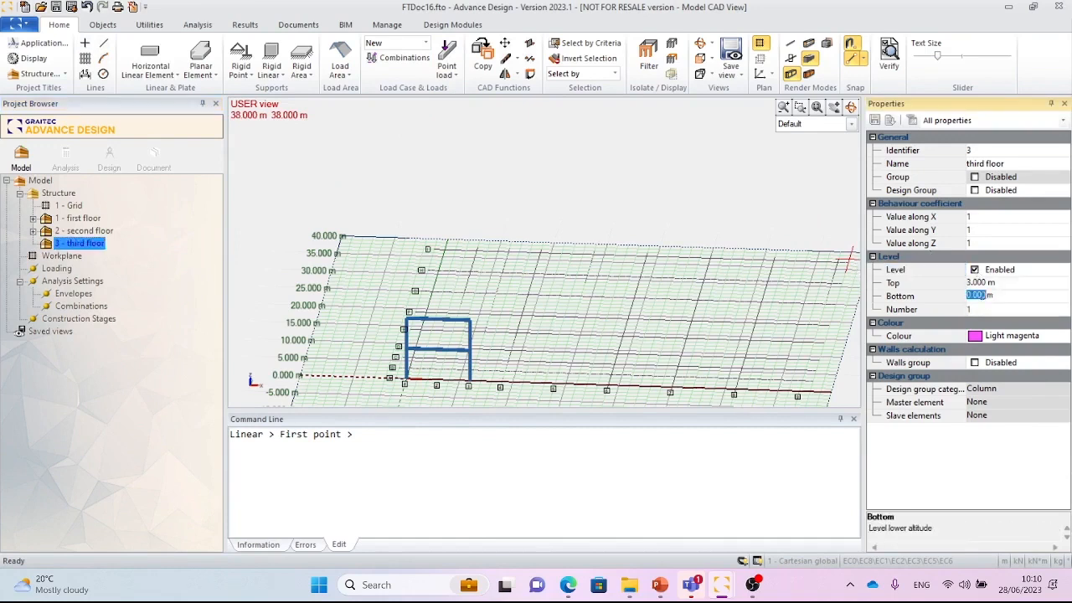
click(974, 282)
text(5m)
click(979, 296)
text(6)
key(Return)
Copy the second floor's elements once by the vector 0, 0, 3 into the destination system "3 - third floor".
click(83, 231)
double_click(82, 233)
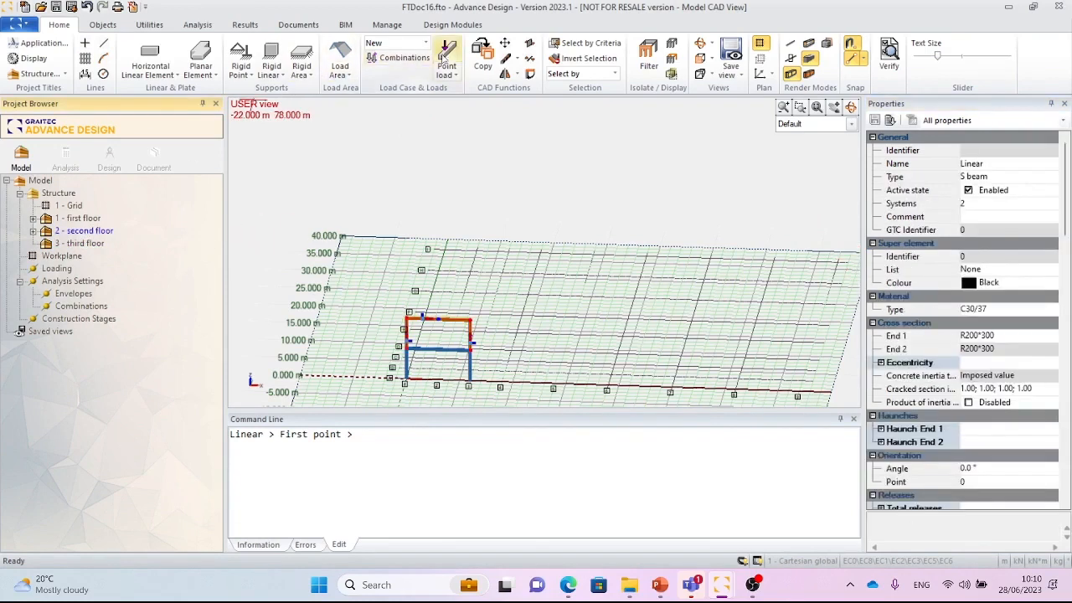
click(483, 57)
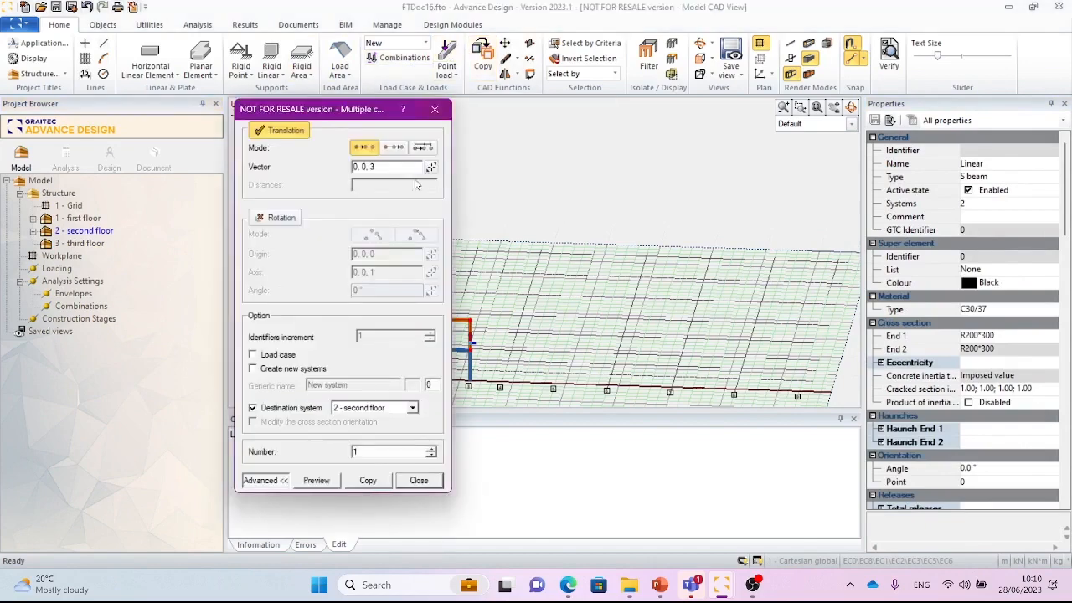
click(386, 409)
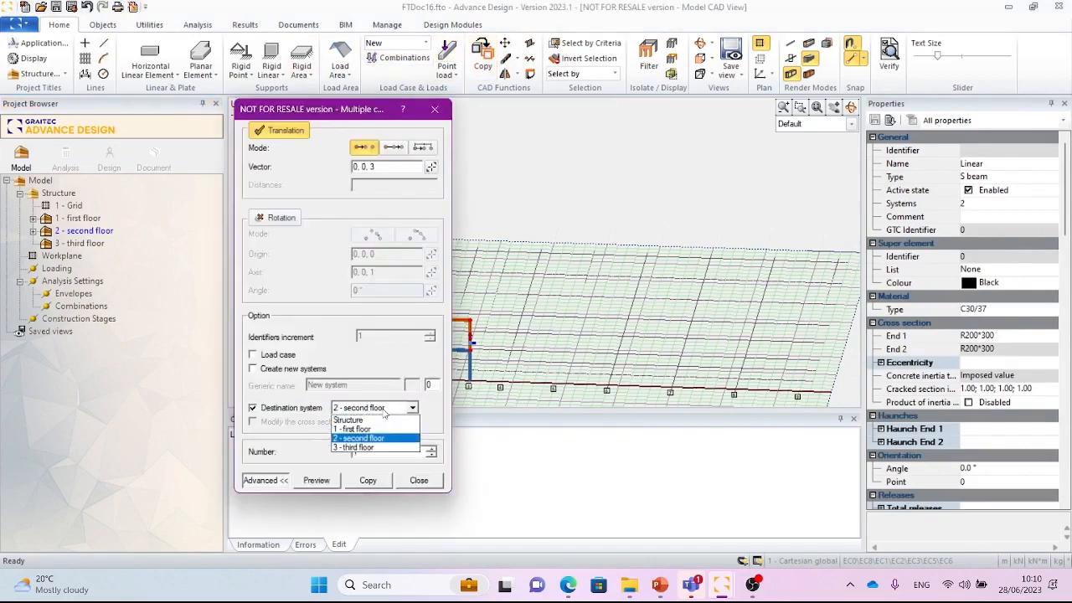
click(407, 448)
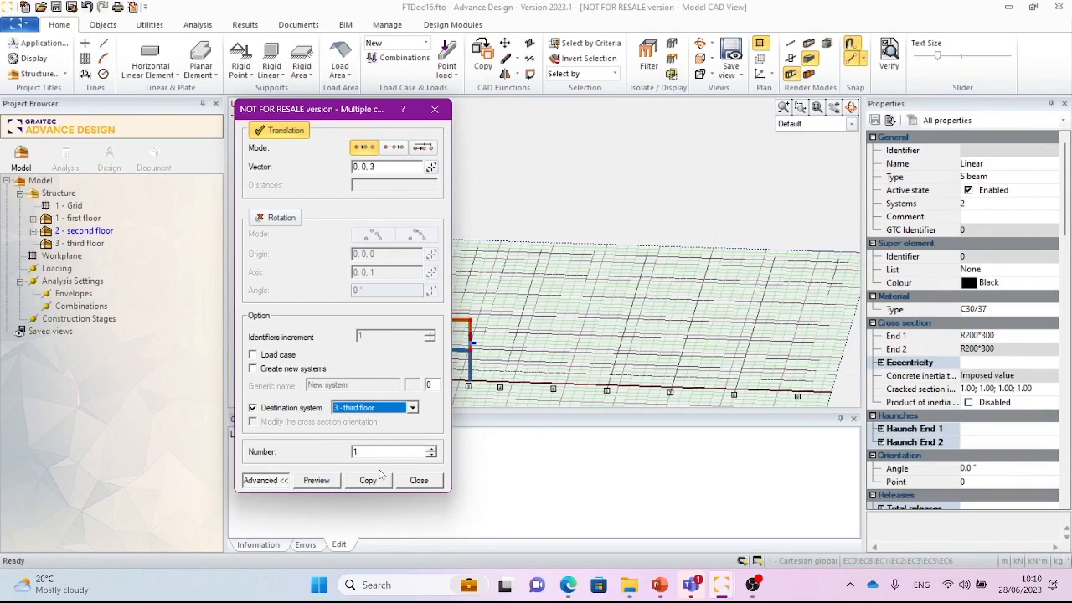
click(369, 480)
click(420, 480)
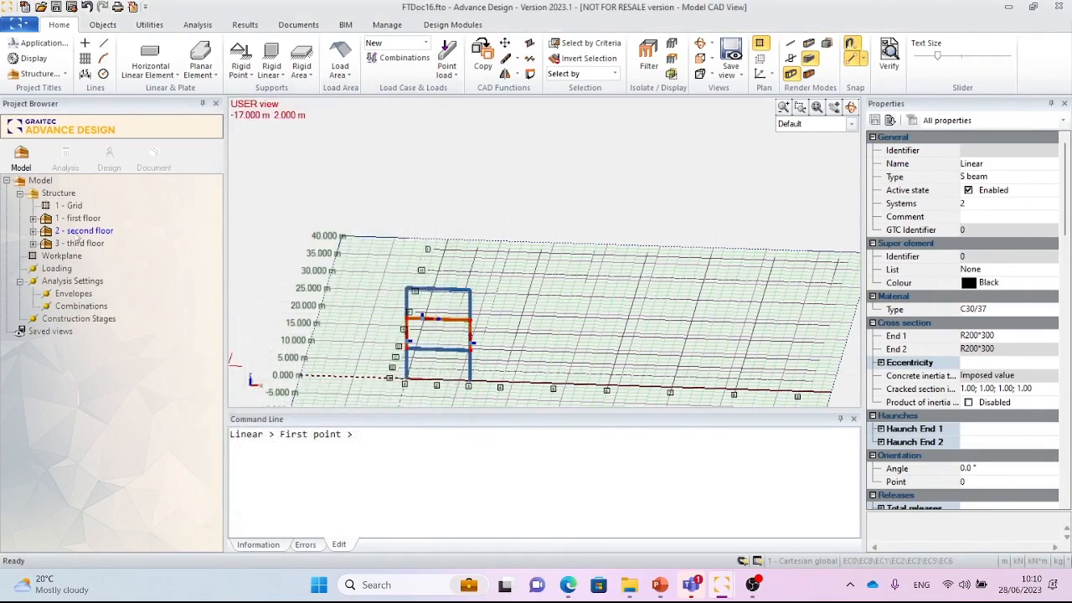
Create a subsystem named "fourth floor" under Structure.
click(60, 193)
right_click(63, 195)
mouse_move(126, 270)
click(226, 271)
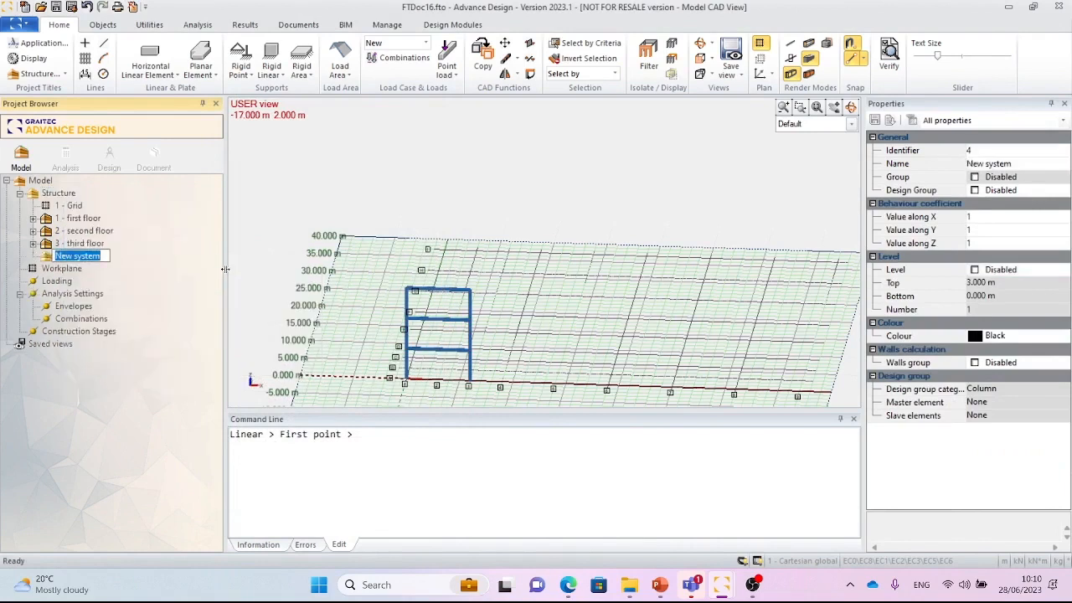
text(fourt)
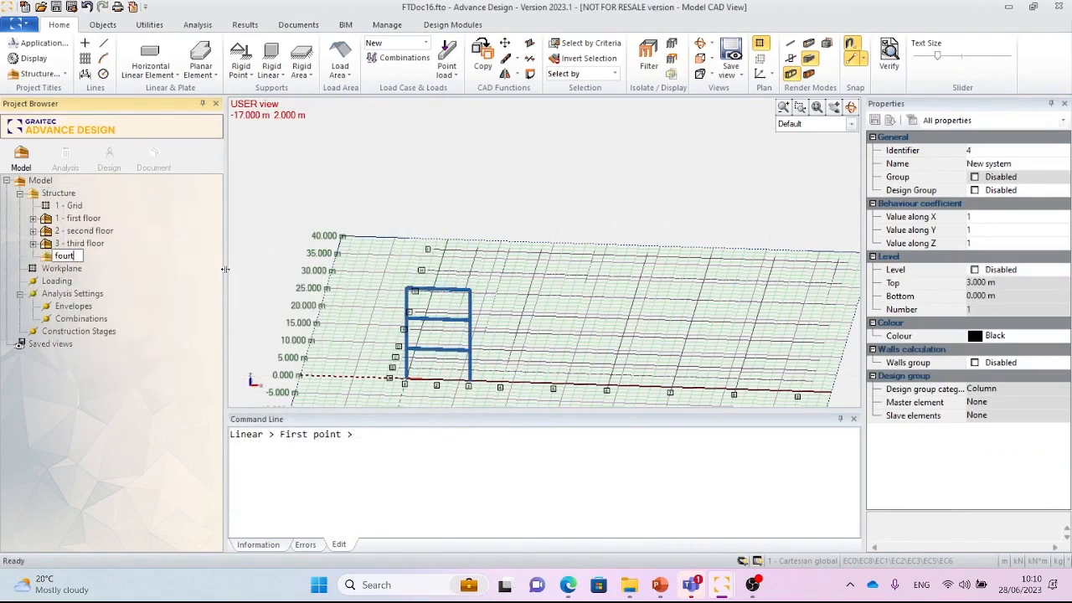
text(h floor)
key(Return)
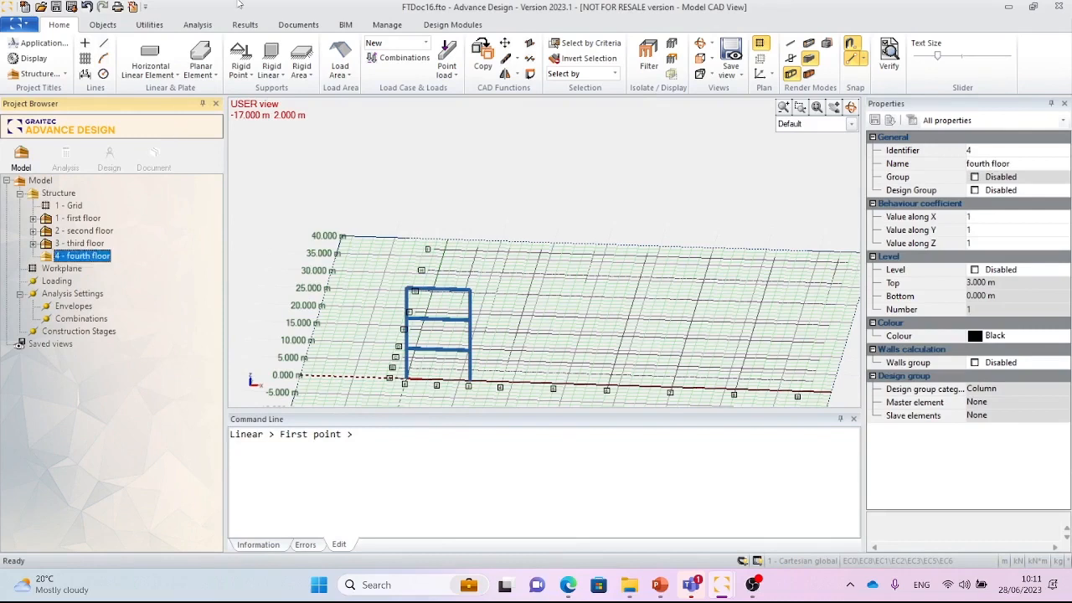
Enable the fourth floor's level and set its top to 12 m and its bottom to 9 m.
click(974, 270)
click(976, 296)
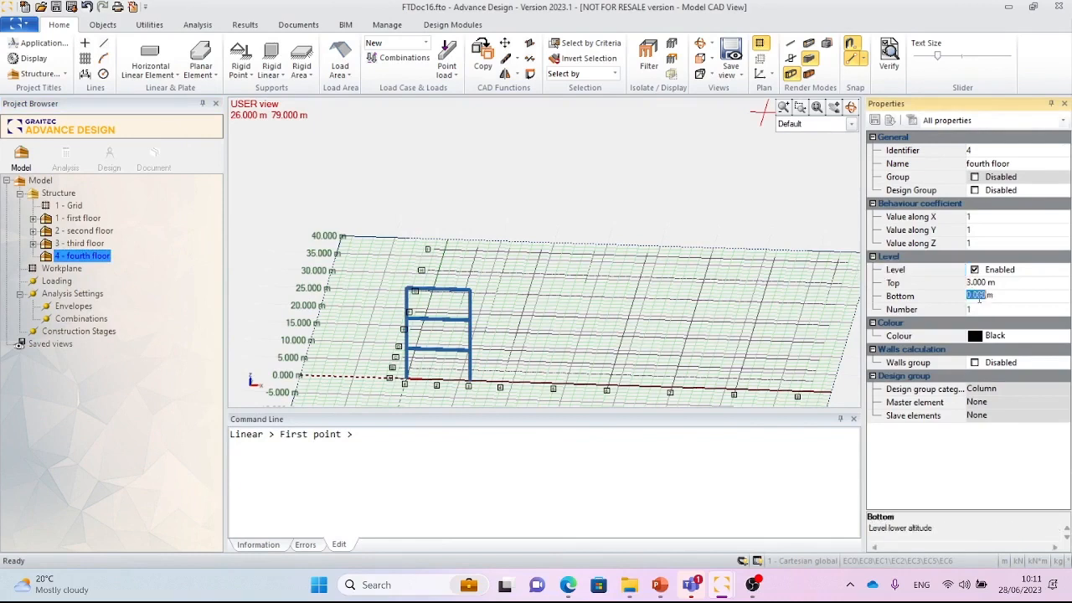
click(980, 285)
text(12)
click(982, 296)
text(9)
key(Return)
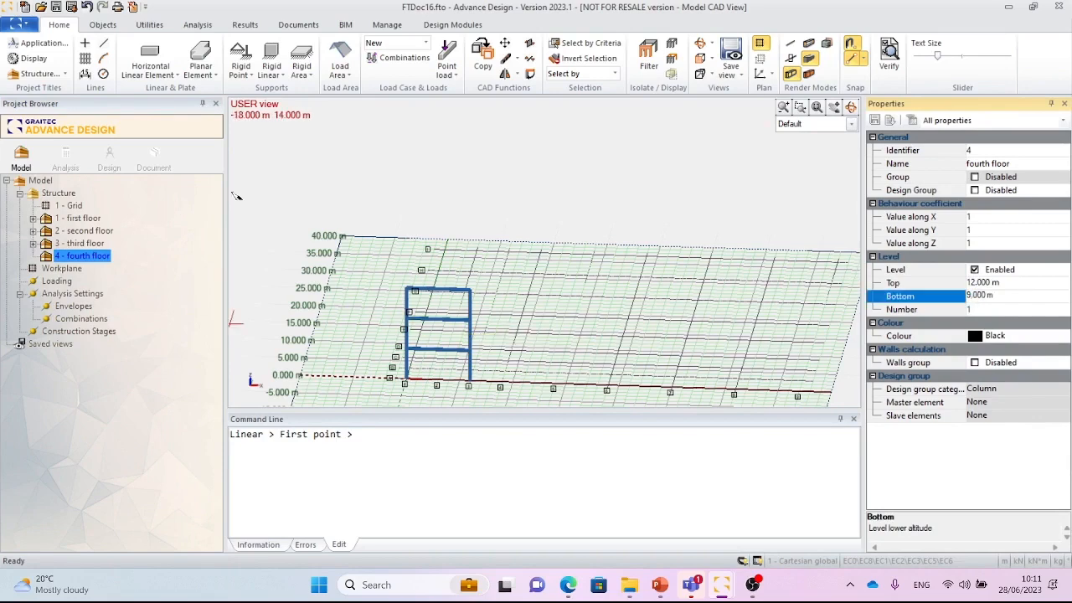
Copy the third floor's elements once by the vector 0, 0, 3 into the destination system "4 - fourth floor".
click(84, 243)
click(437, 289)
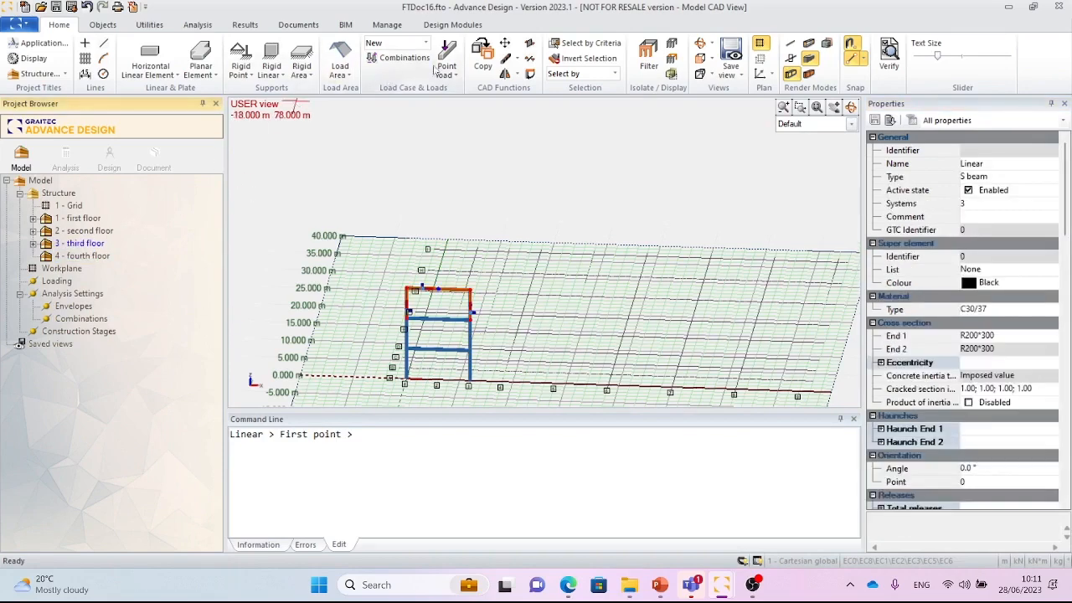
click(484, 57)
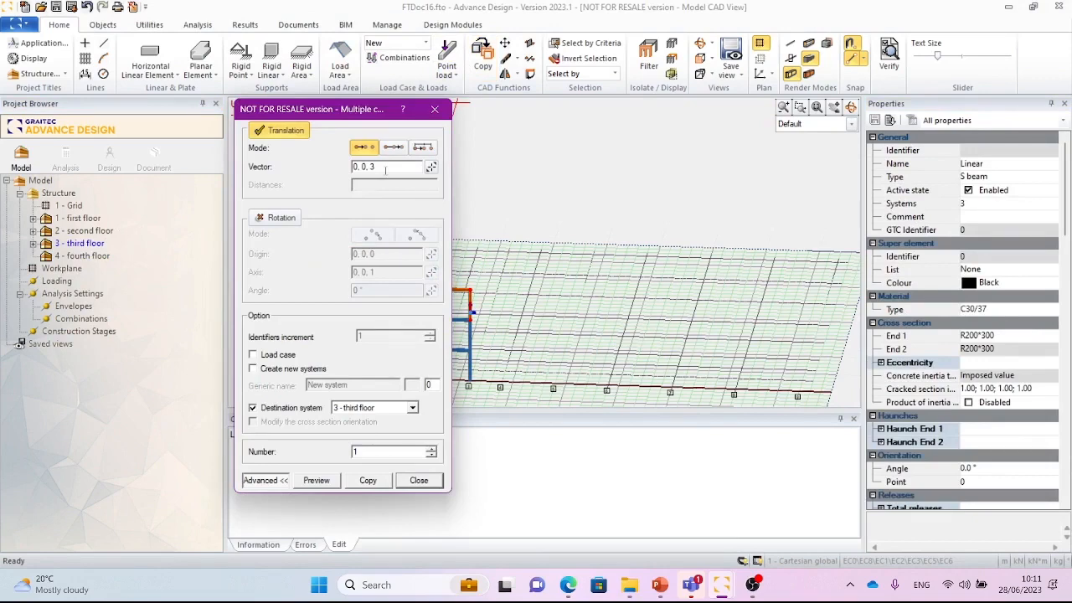
click(365, 408)
click(373, 461)
click(366, 485)
click(423, 484)
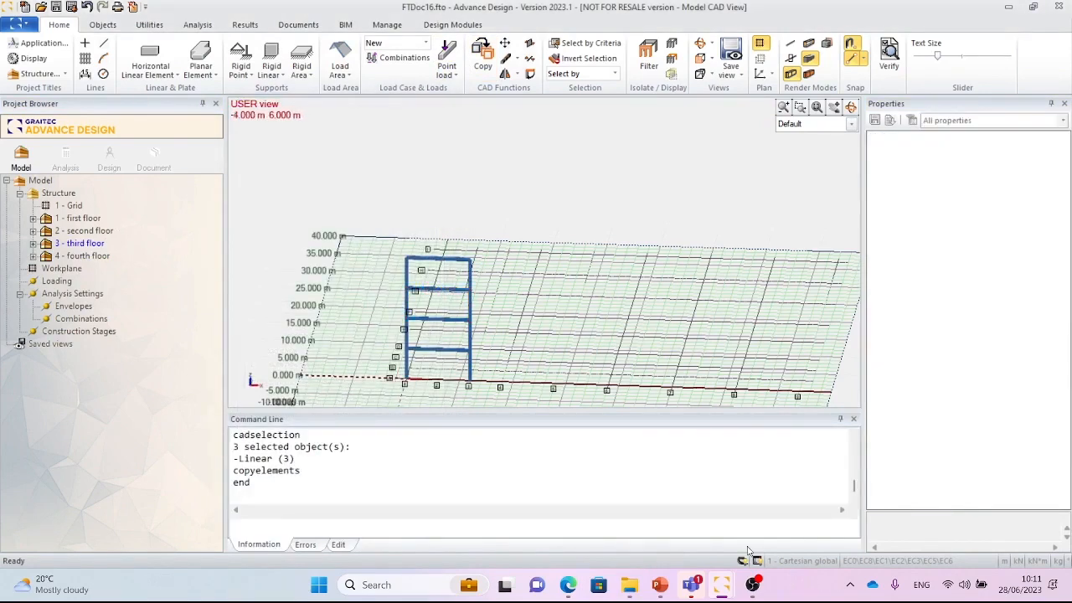
Add a vertical linear element to the second floor at mid-bay of the frame, at X 3 m, Y 0 m, keeping the floor visible.
click(817, 109)
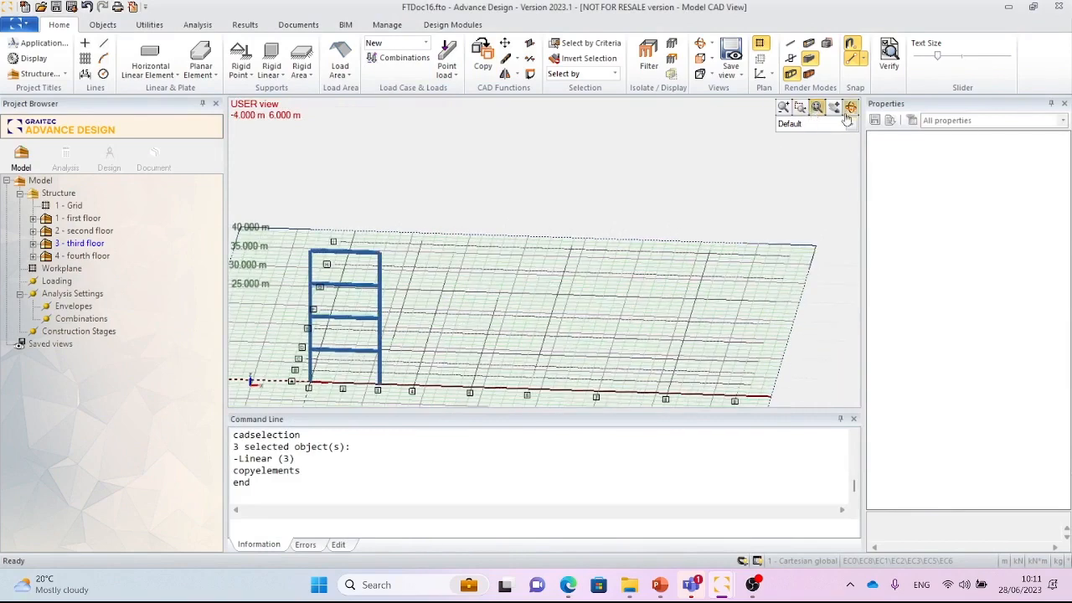
click(851, 109)
drag(815, 166, 811, 154)
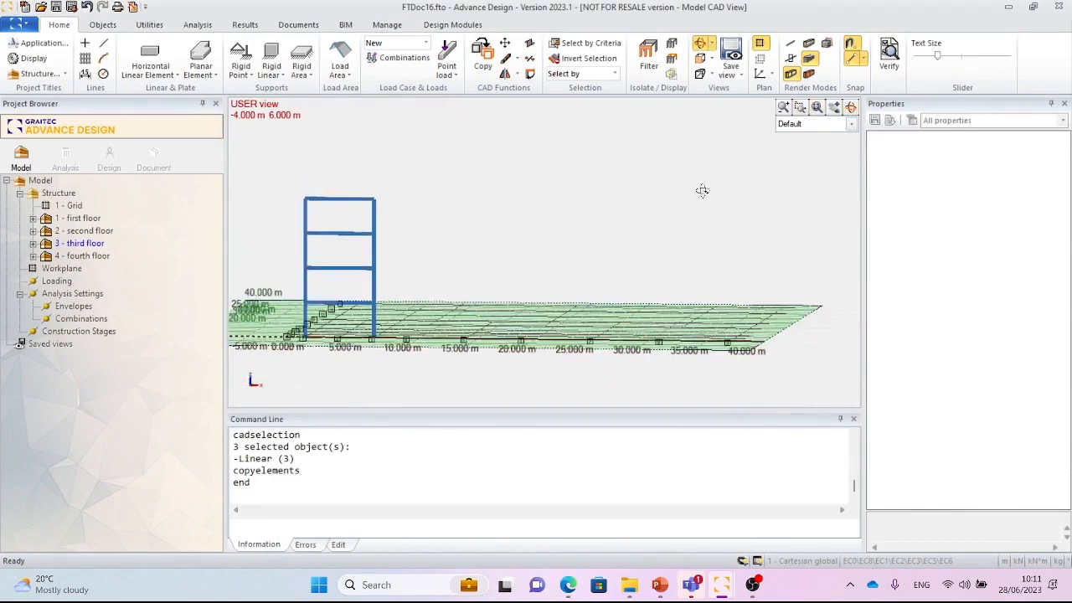
scroll(504, 203, up, 2)
drag(529, 185, 461, 256)
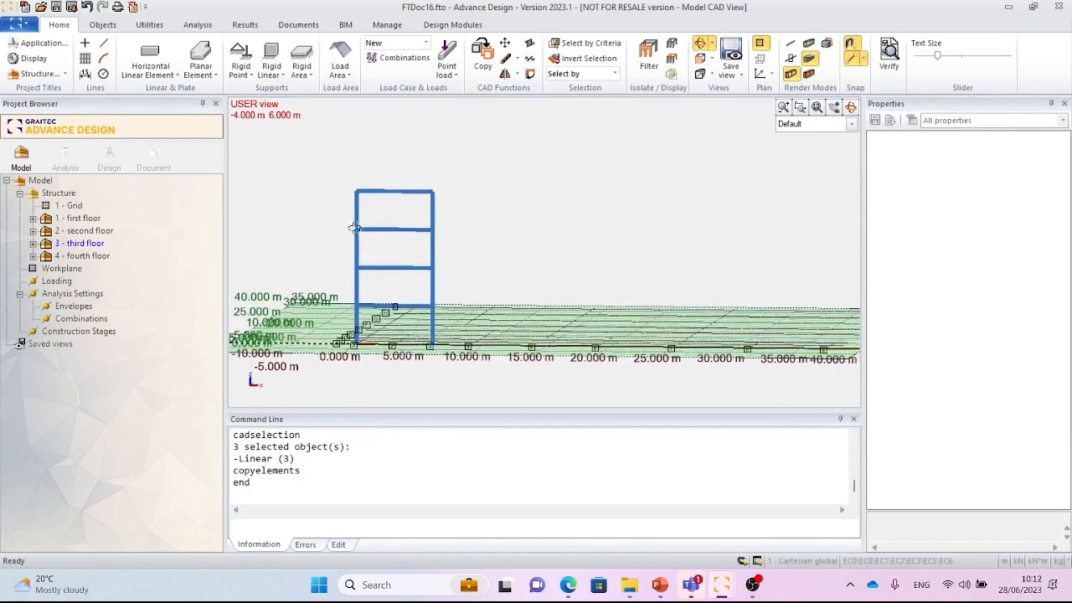
click(78, 243)
click(82, 231)
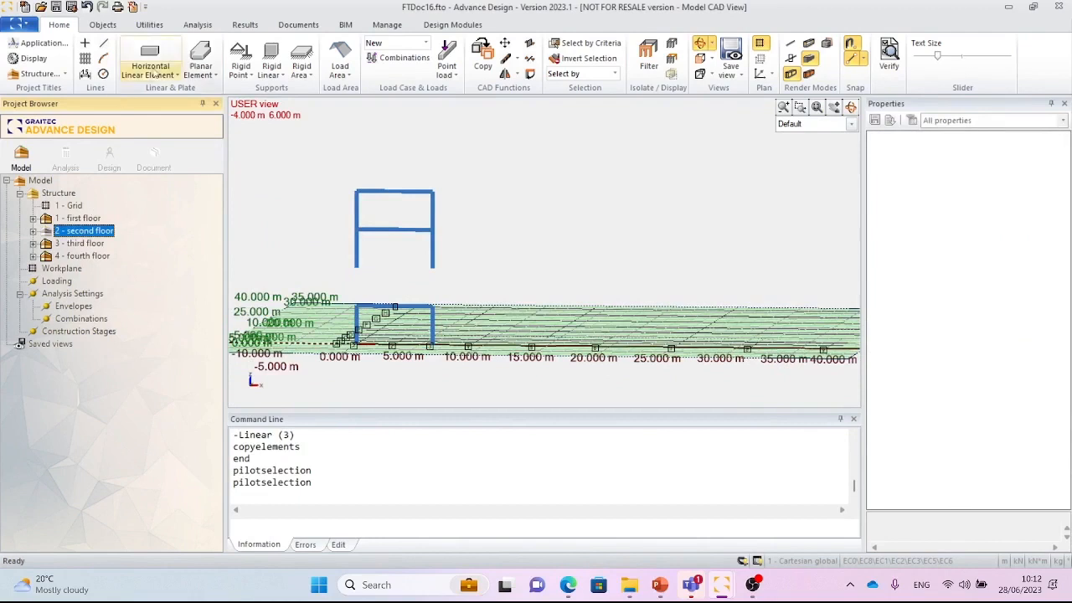
click(151, 71)
click(168, 163)
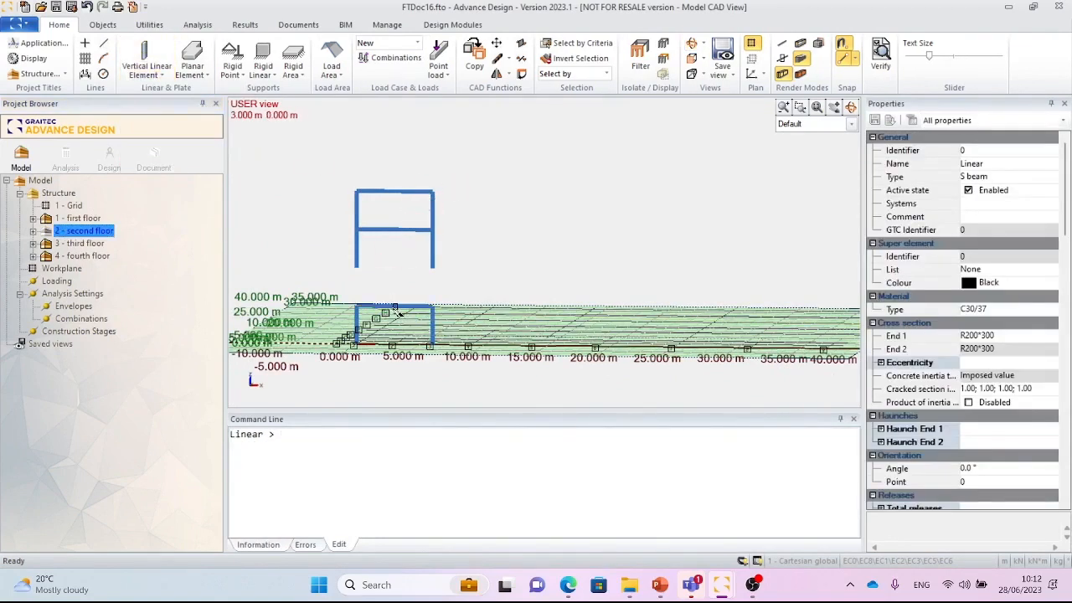
key(Escape)
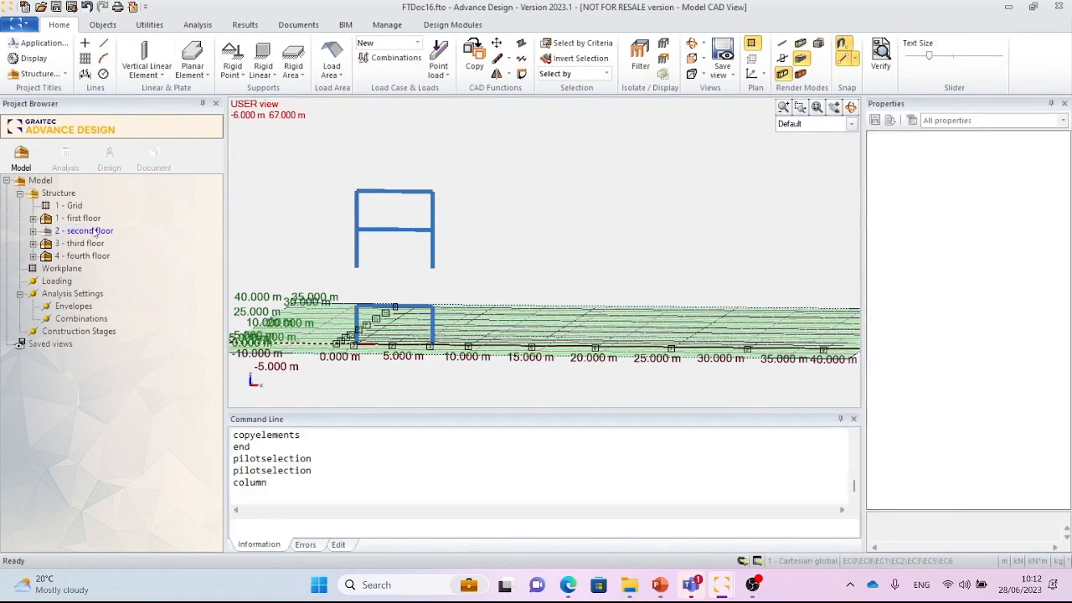
click(77, 232)
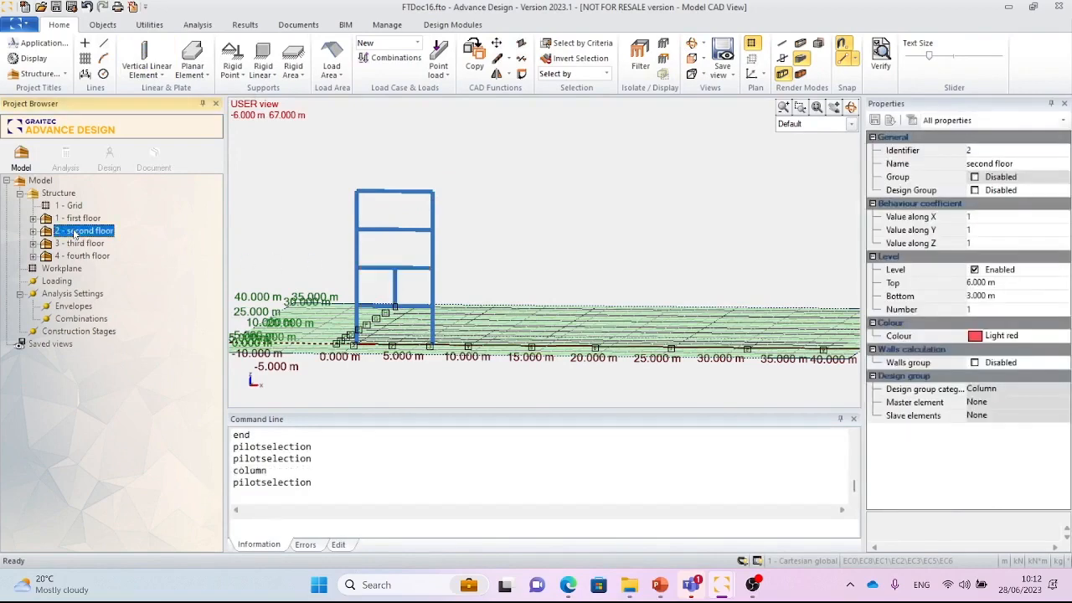
Add mid-bay vertical linear elements to the third and fourth floors, in line with the second floor's middle column.
click(144, 55)
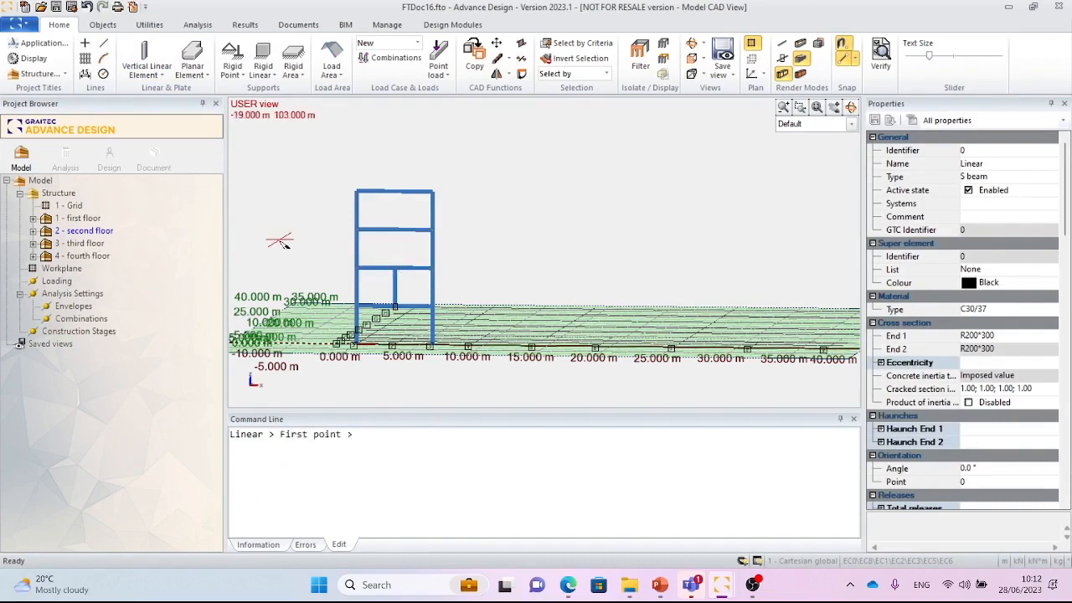
key(Escape)
click(80, 243)
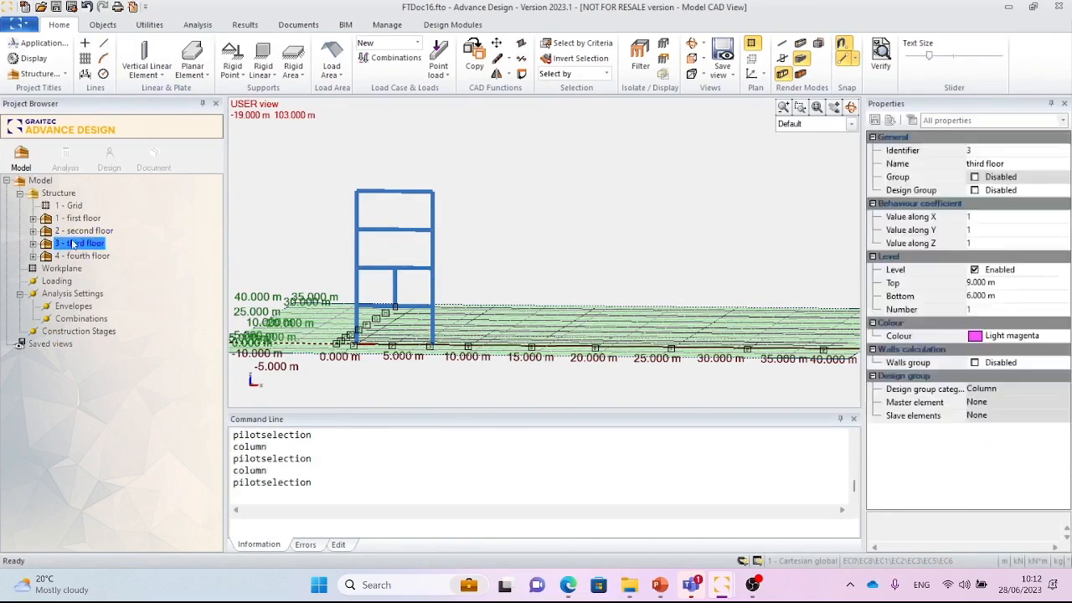
click(147, 59)
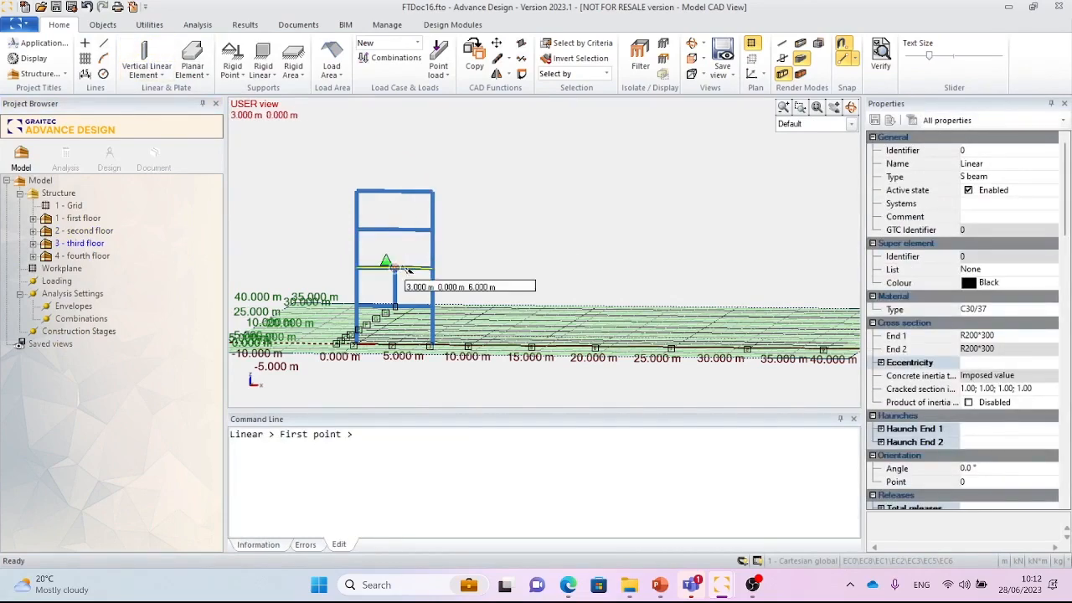
click(82, 256)
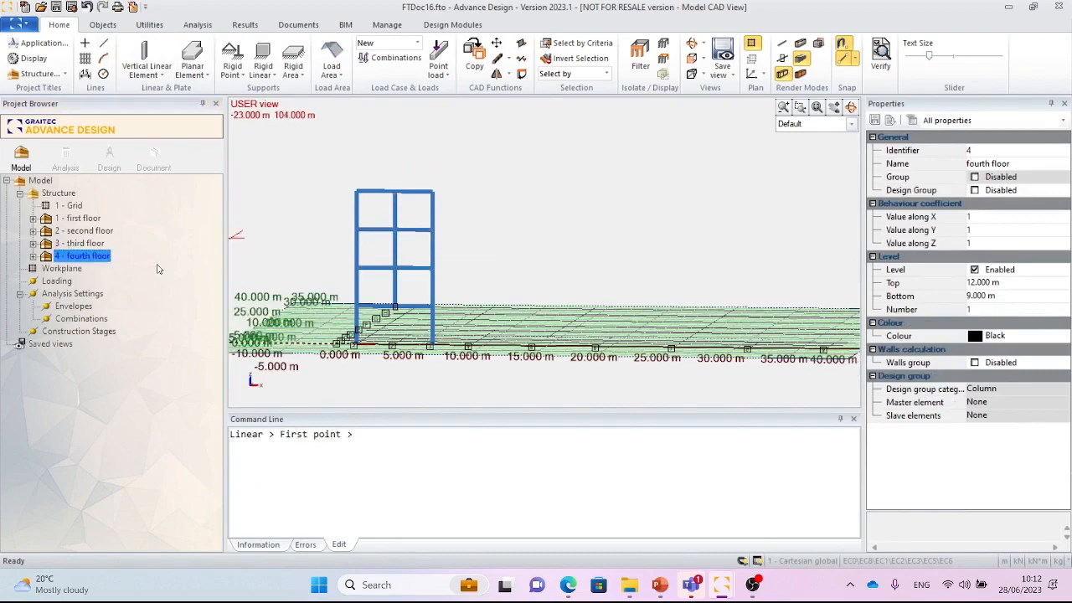
key(Escape)
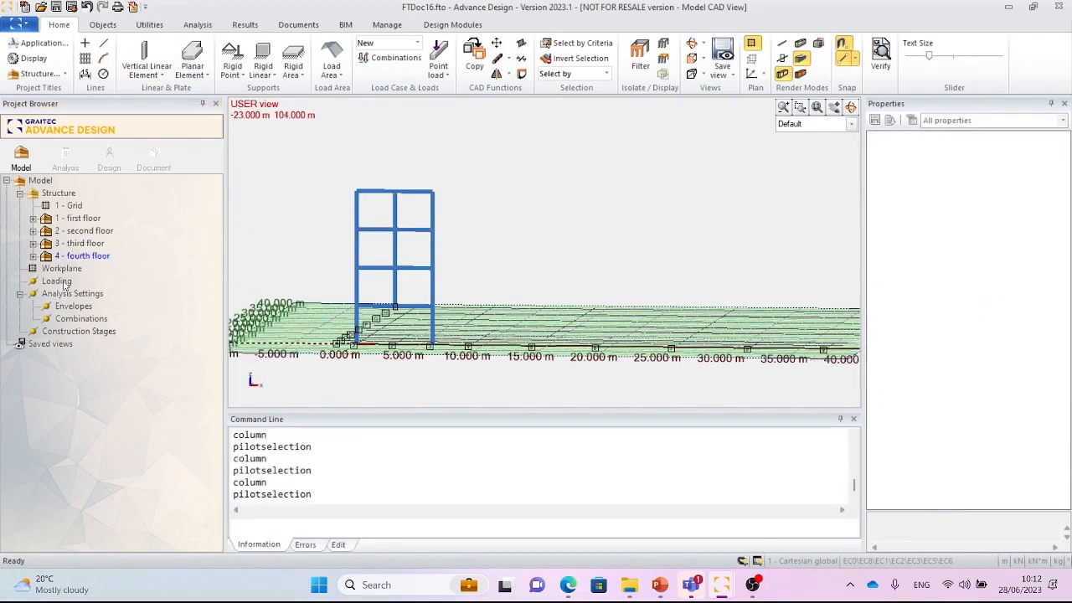
Toggle the visibility of the second, third and fourth floors to check their elements, and hide the workplane and the grid.
click(92, 233)
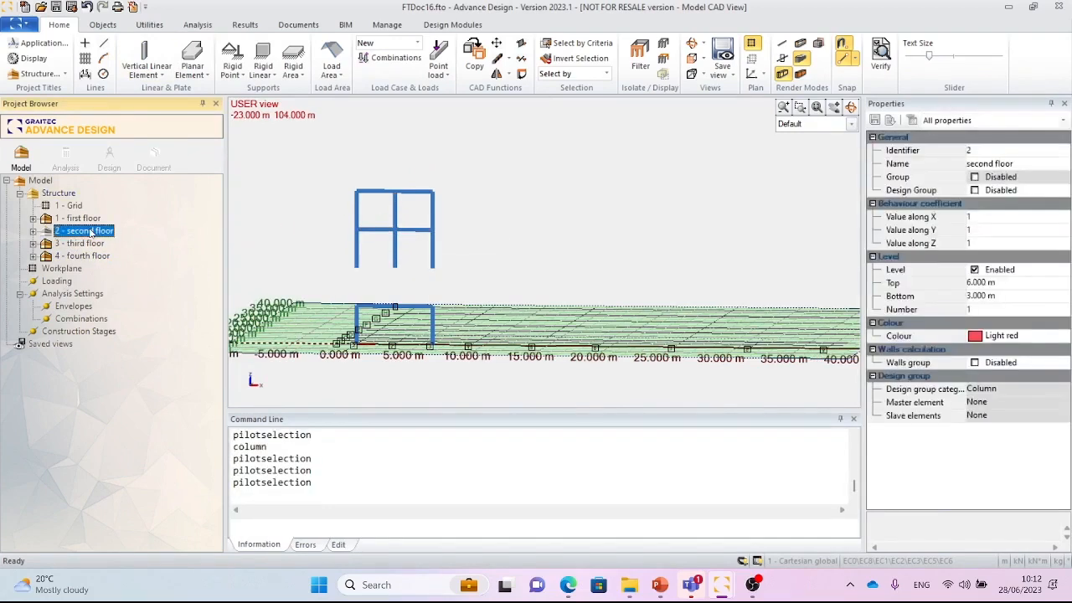
click(92, 245)
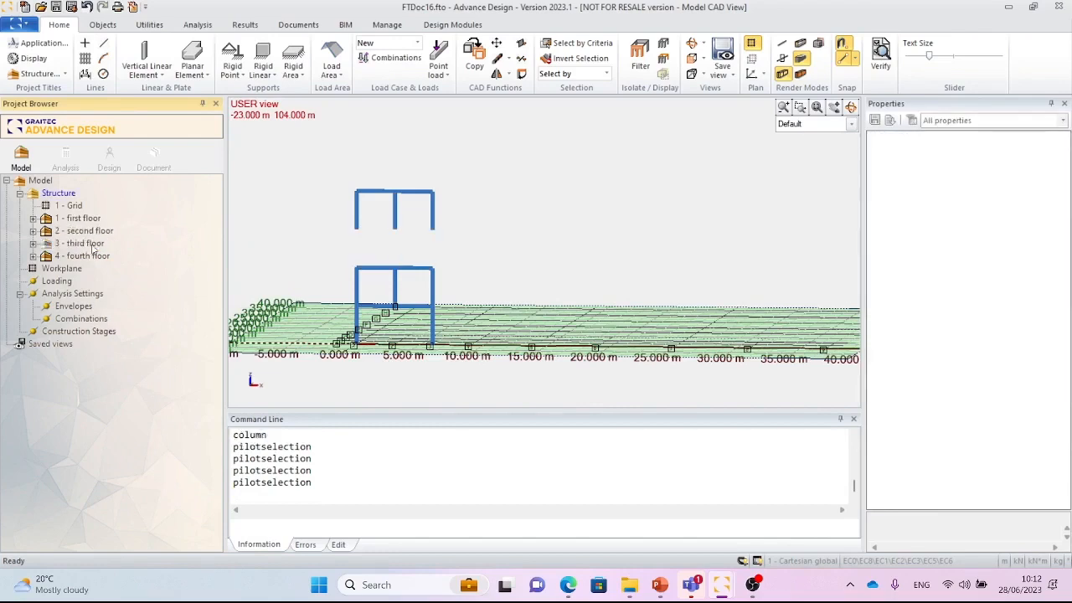
click(92, 256)
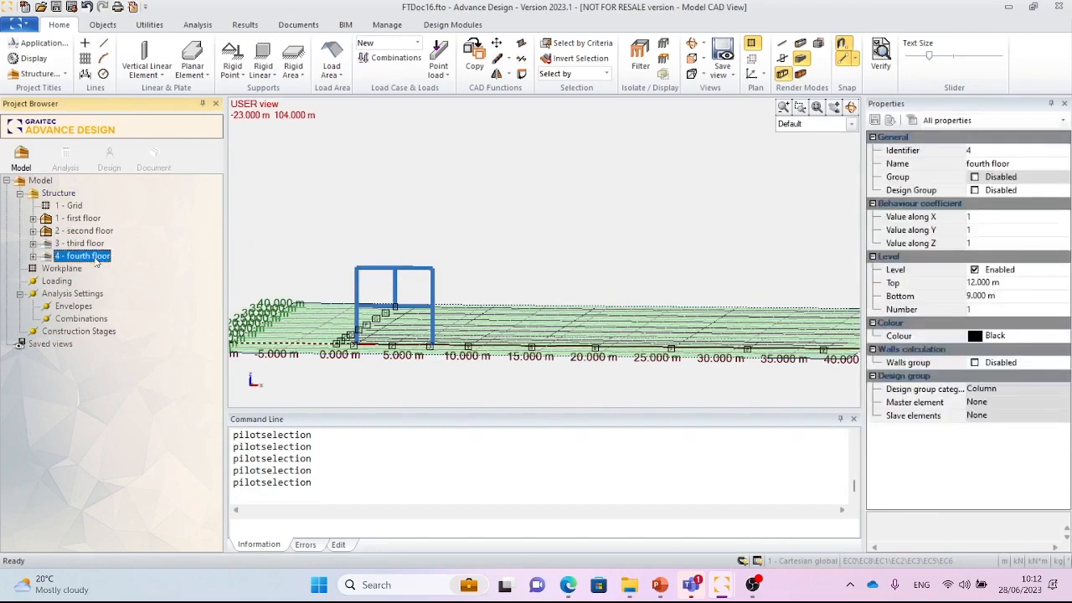
click(92, 244)
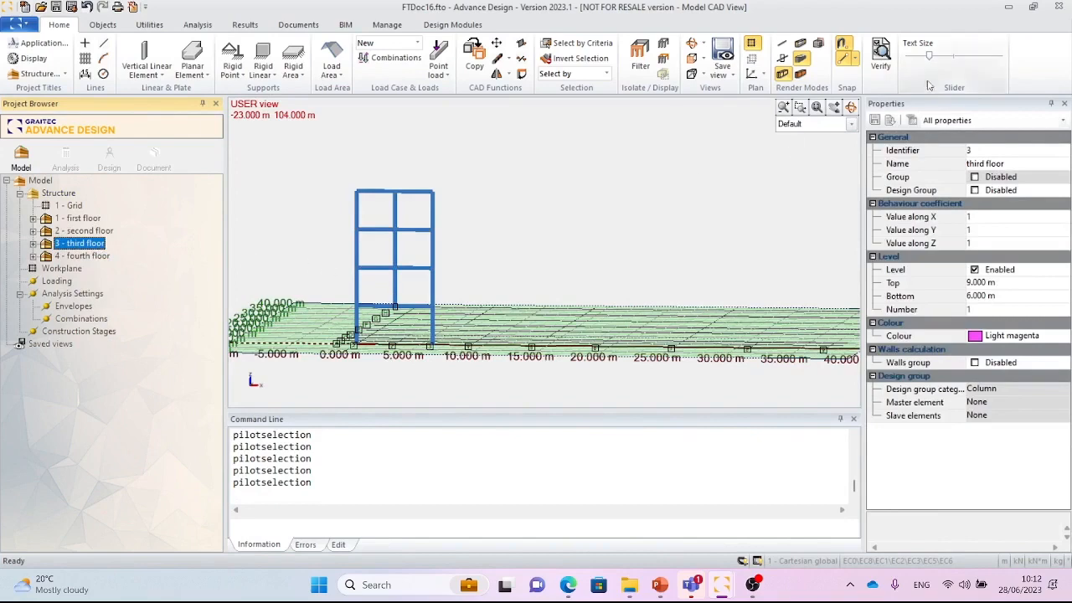
click(62, 269)
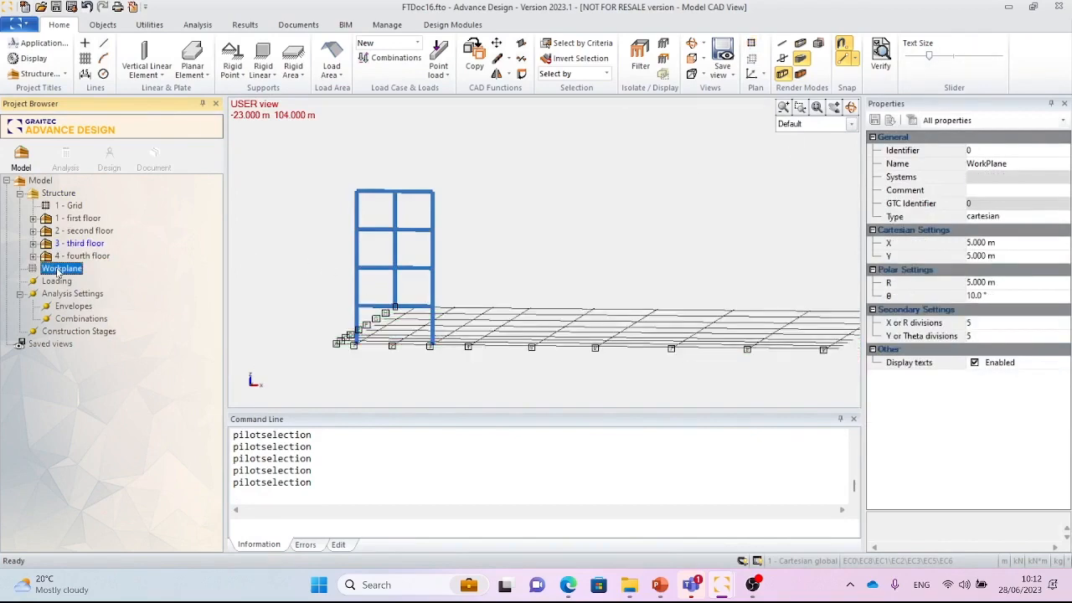
click(70, 198)
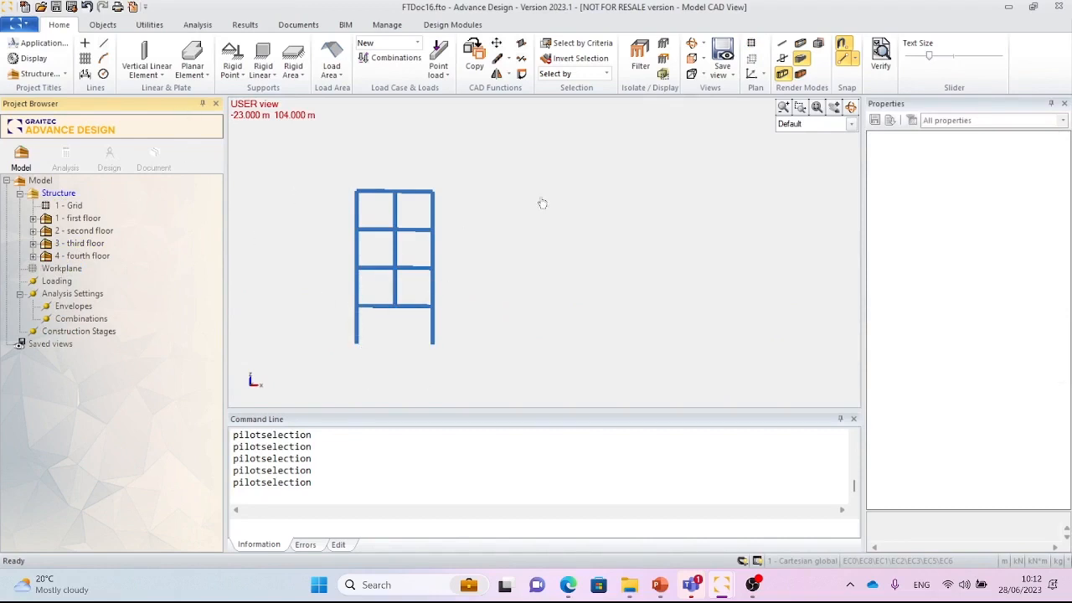
Create rigid point supports at the bases of the two first-floor columns.
click(361, 332)
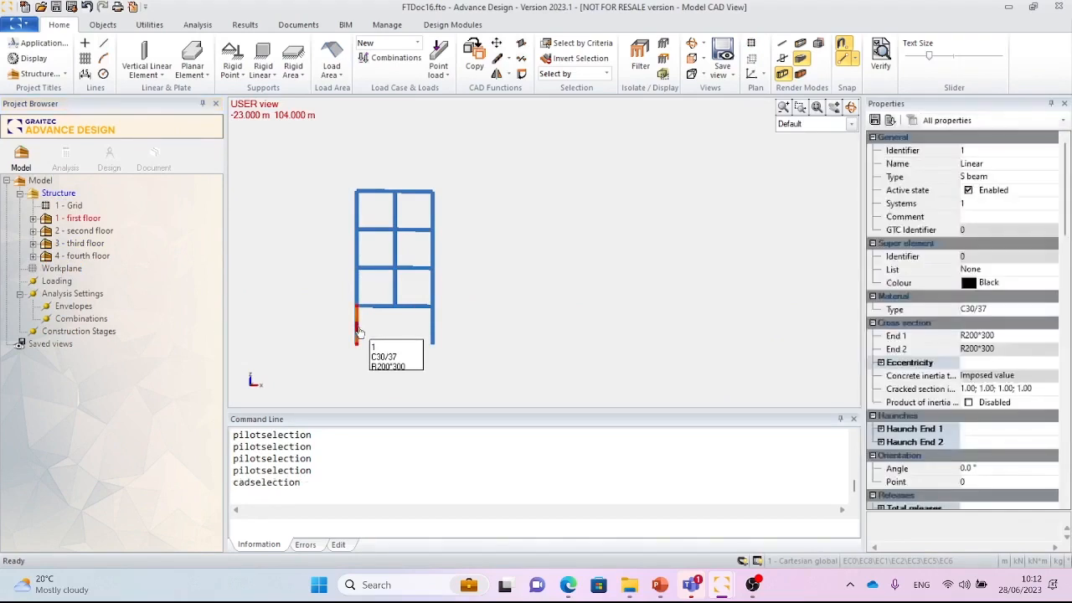
click(436, 330)
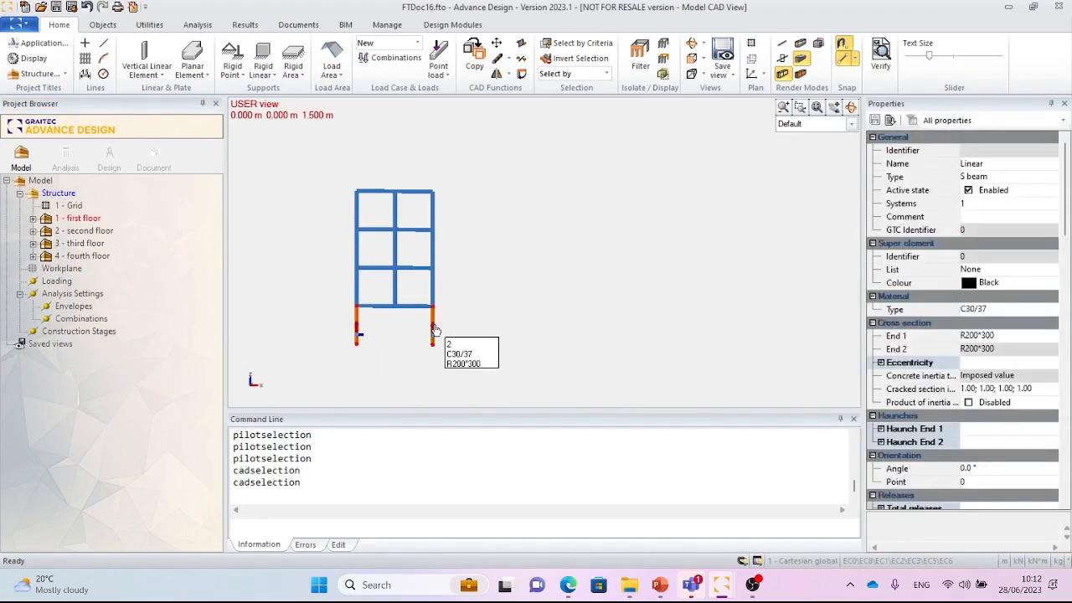
right_click(435, 329)
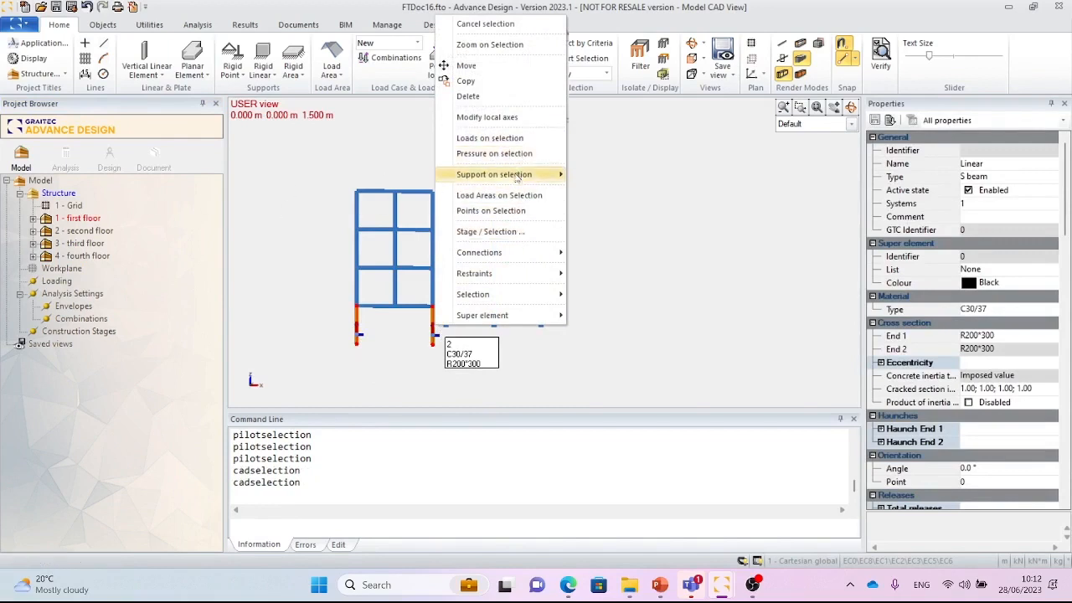
mouse_move(523, 178)
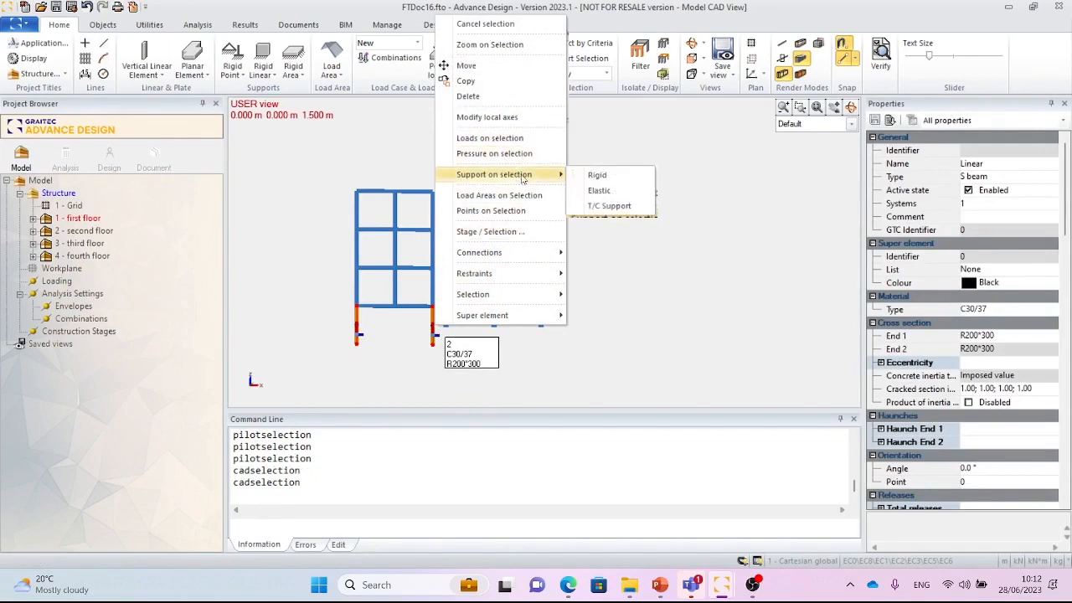
click(619, 182)
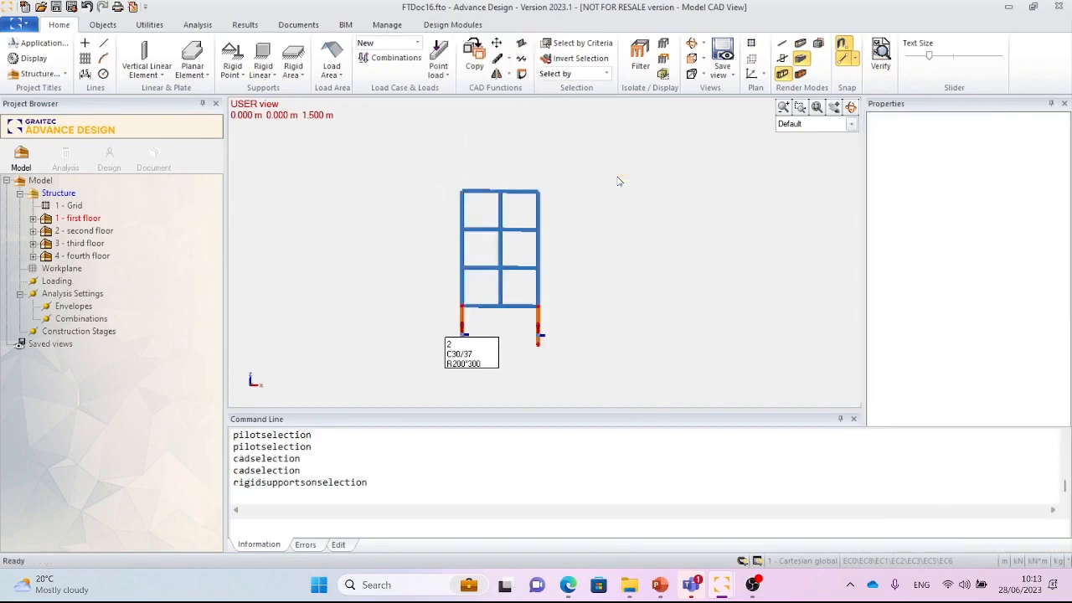
click(618, 440)
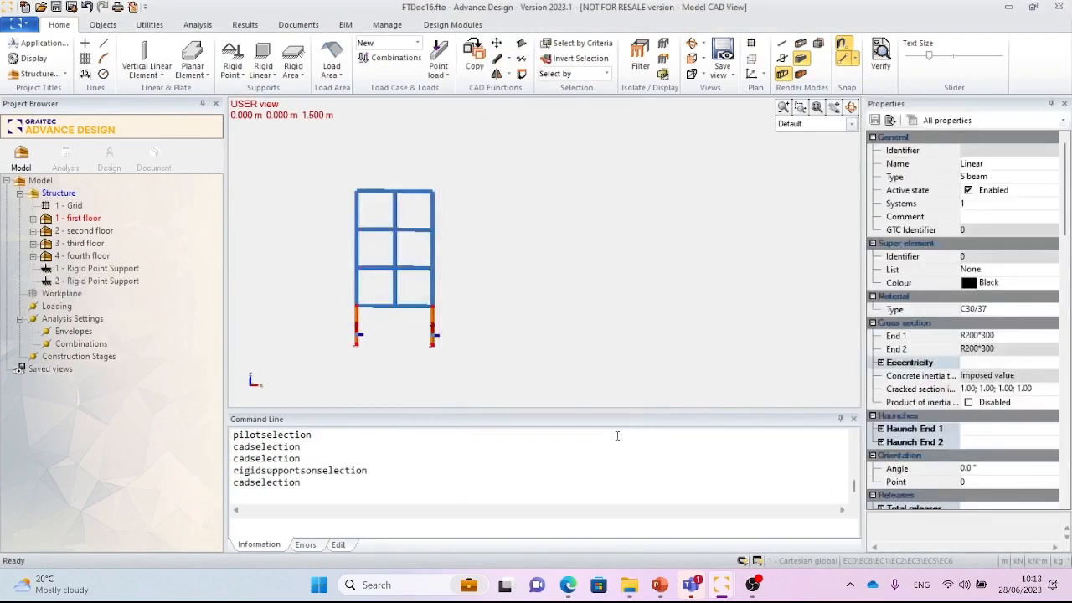
Move both rigid point supports from Structure into the "1 - first floor" subsystem.
click(113, 258)
click(118, 270)
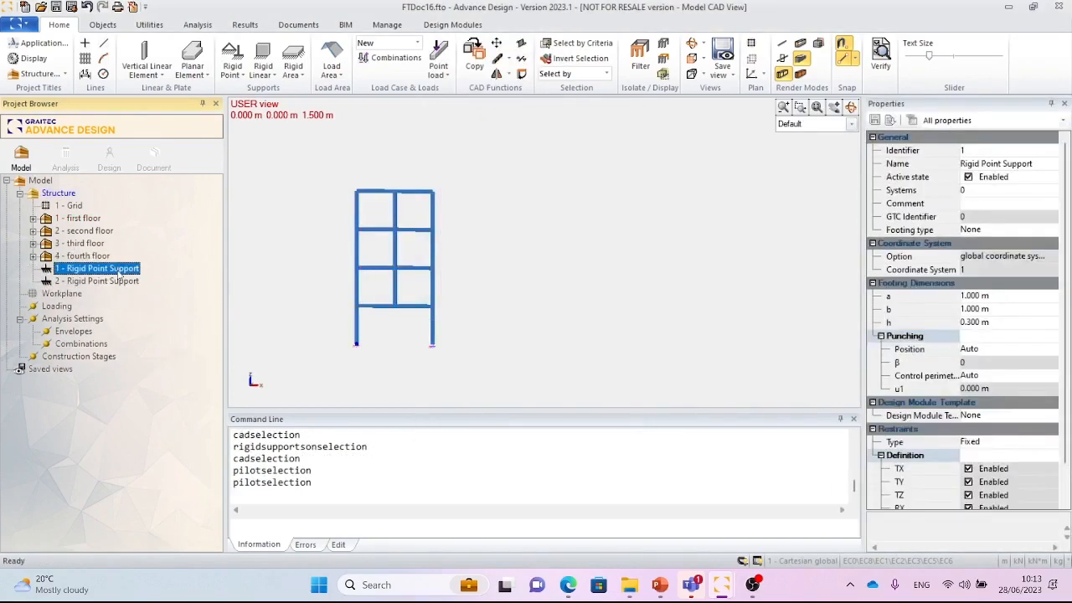
ctrl+click(121, 282)
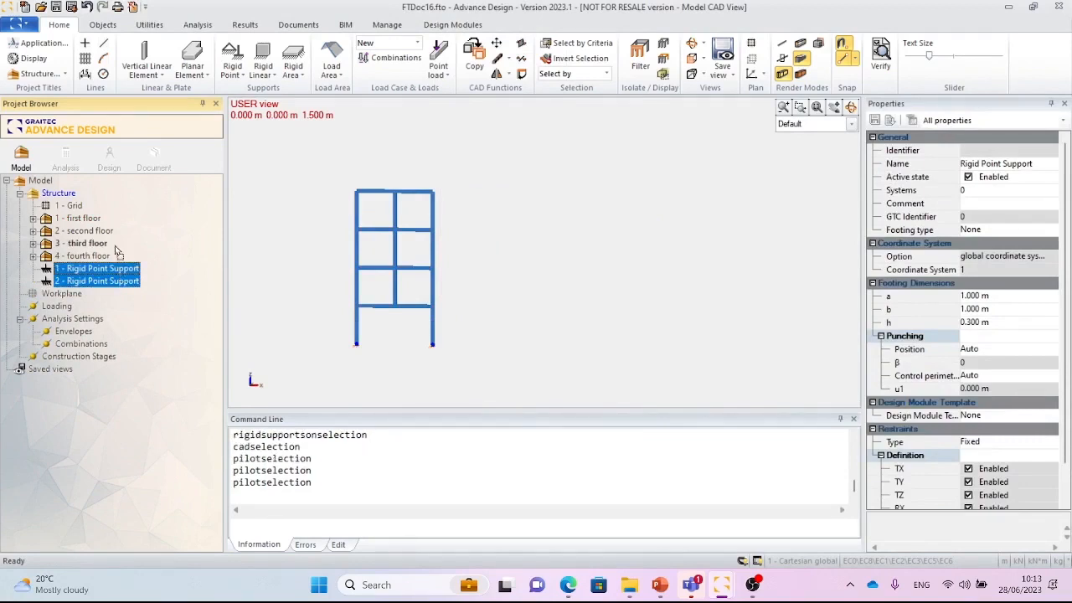
drag(96, 223, 95, 222)
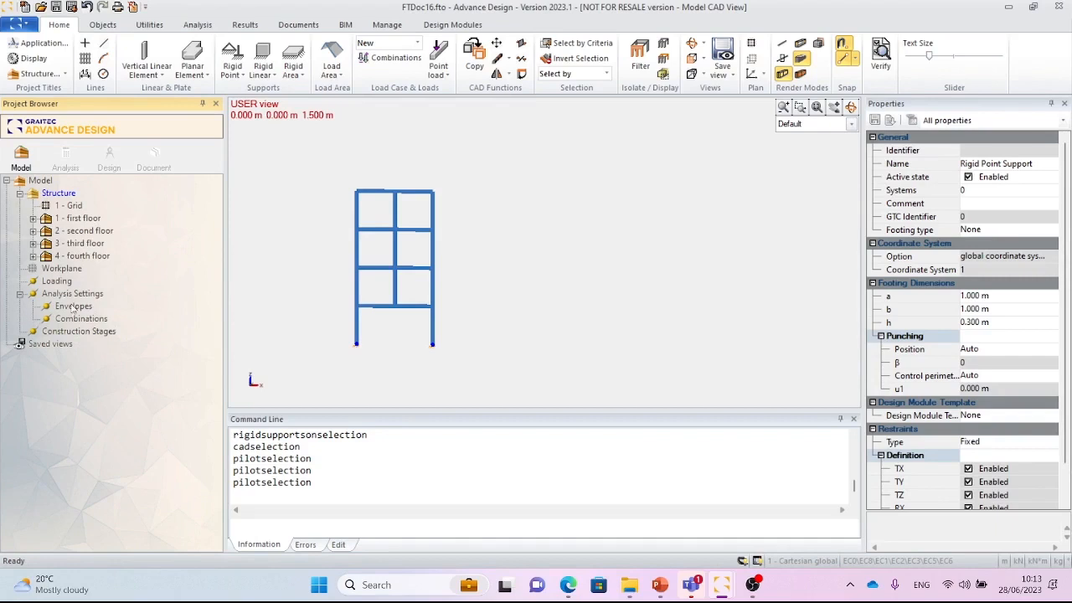
Generate the construction stages automatically from the floor subsystems.
click(76, 335)
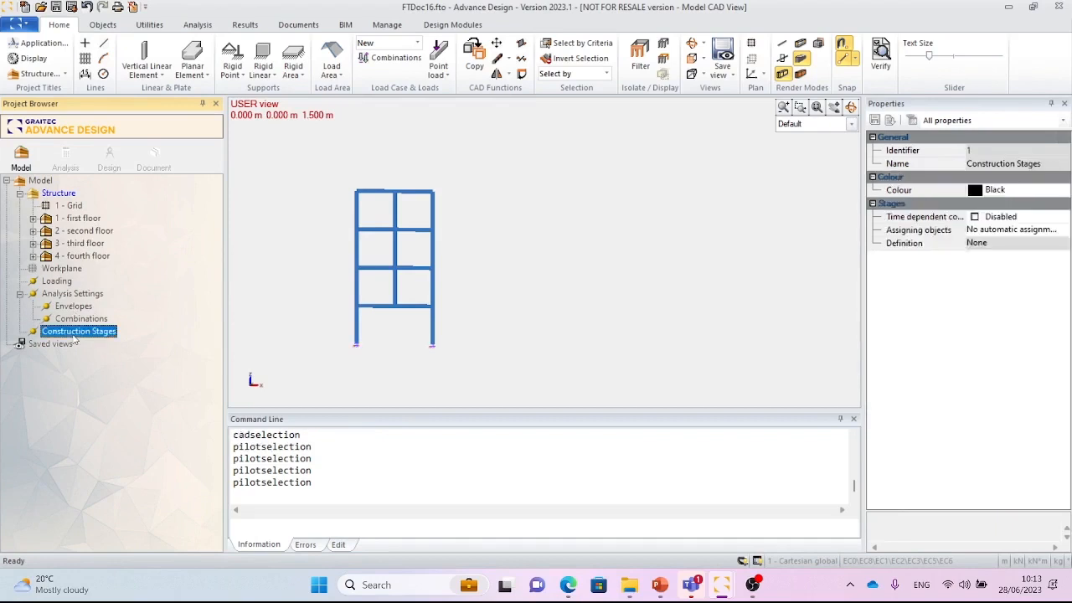
right_click(74, 337)
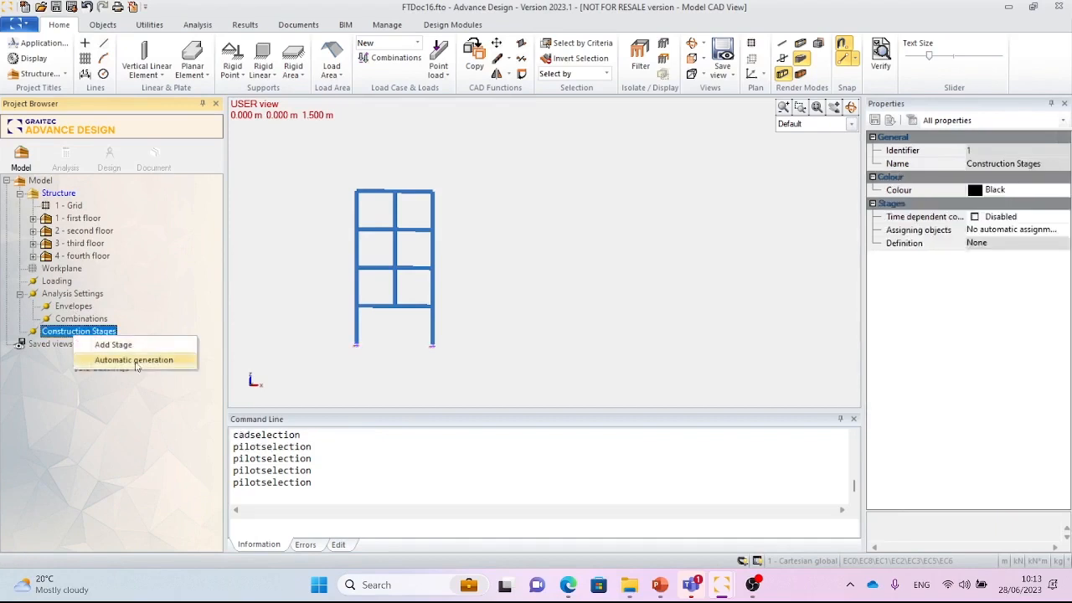
click(179, 360)
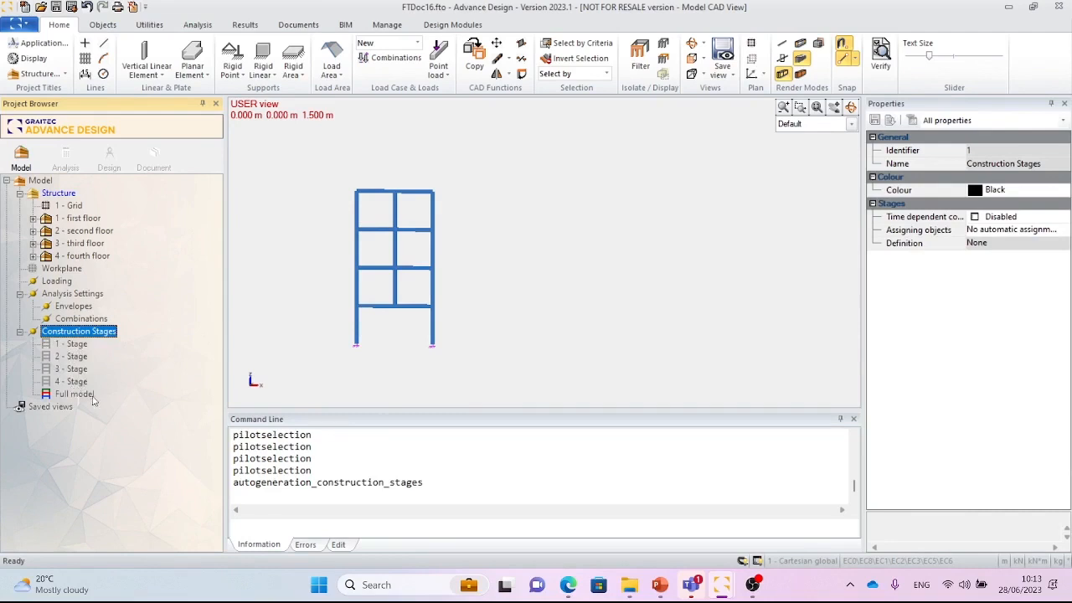
Activate construction stages 1 to 4 and the full model one by one to examine which storeys each contains.
double_click(82, 346)
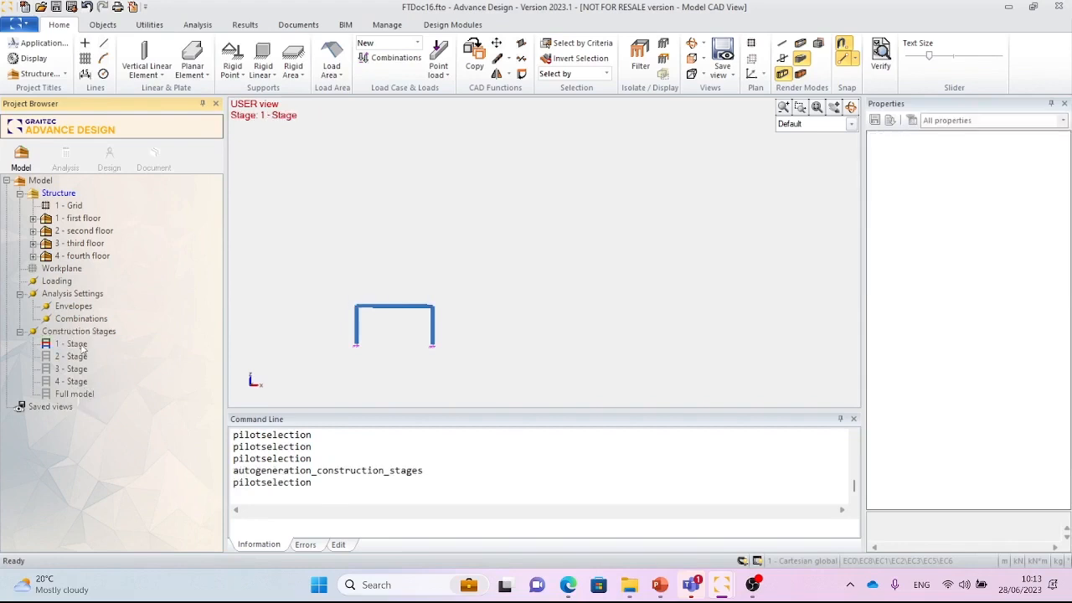
double_click(82, 357)
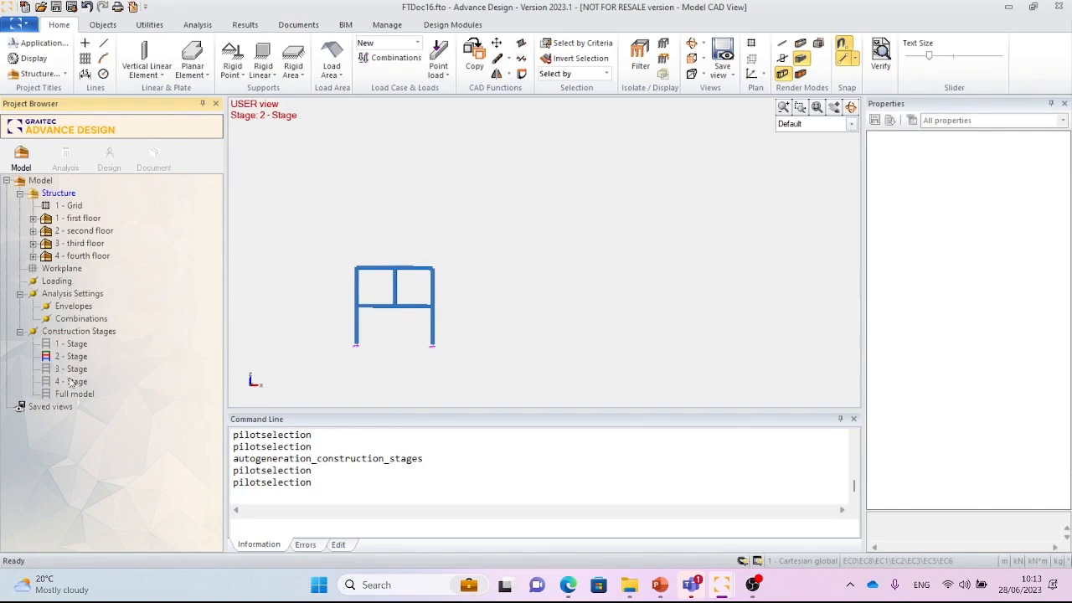
double_click(80, 369)
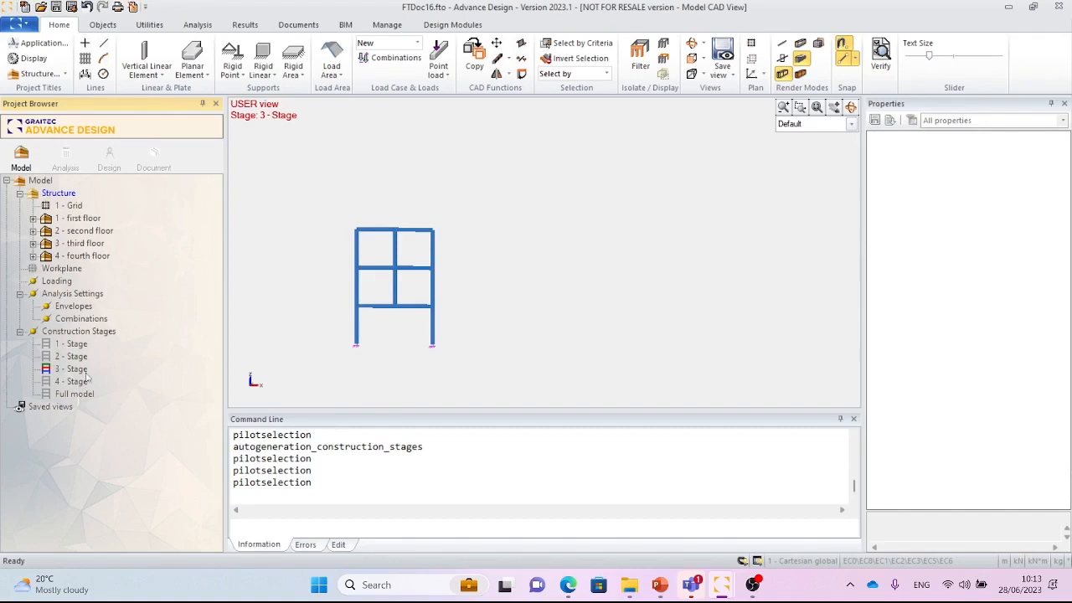
double_click(70, 383)
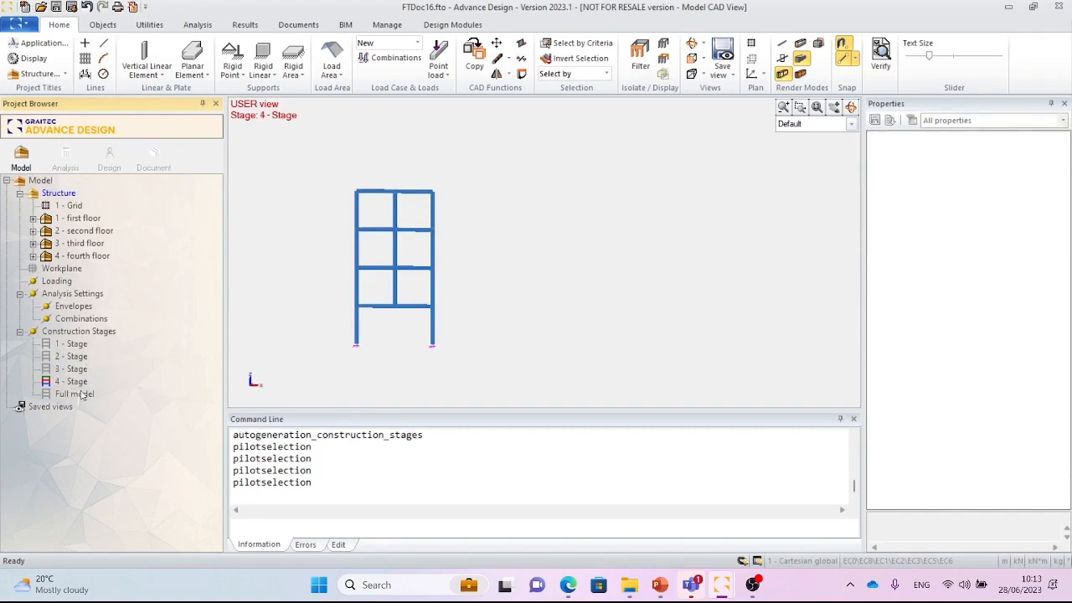
double_click(75, 395)
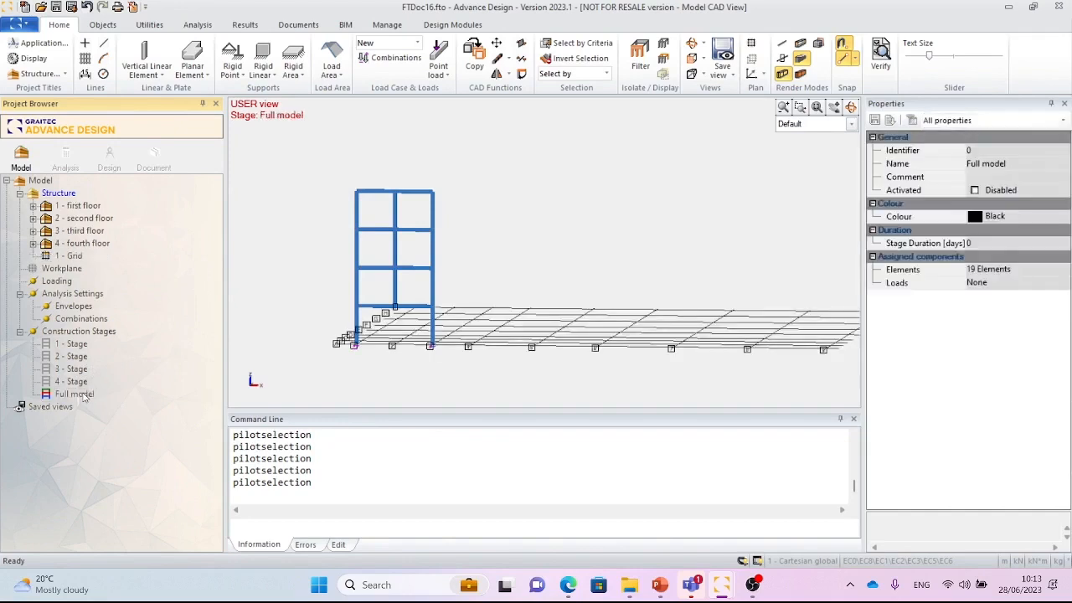
Toggle the visibility of the workplane and the grid, and view the frame with its grid from an oblique angle.
click(71, 269)
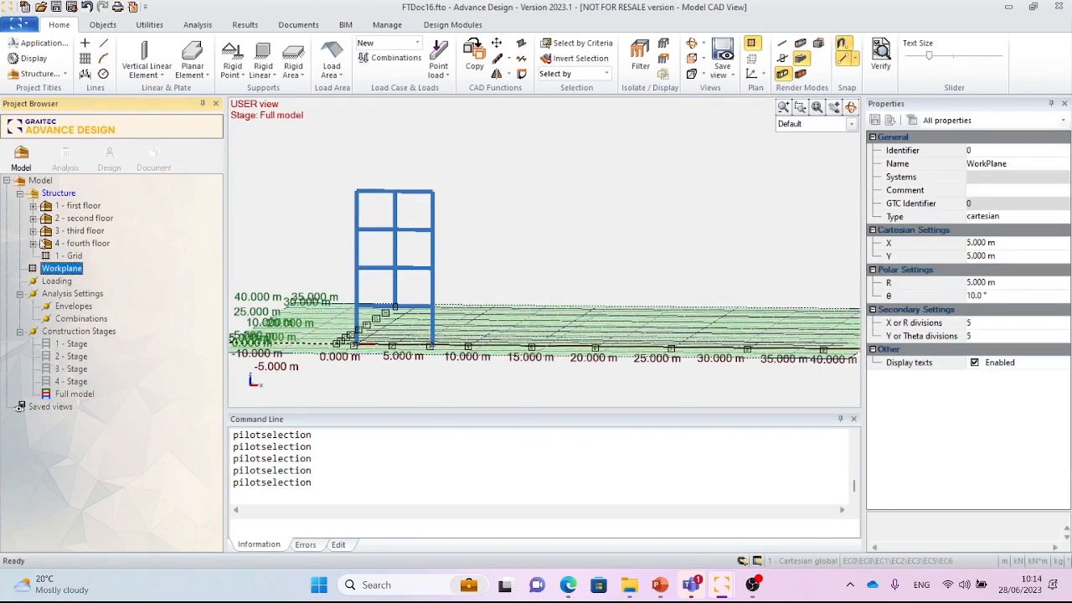
double_click(44, 269)
double_click(61, 256)
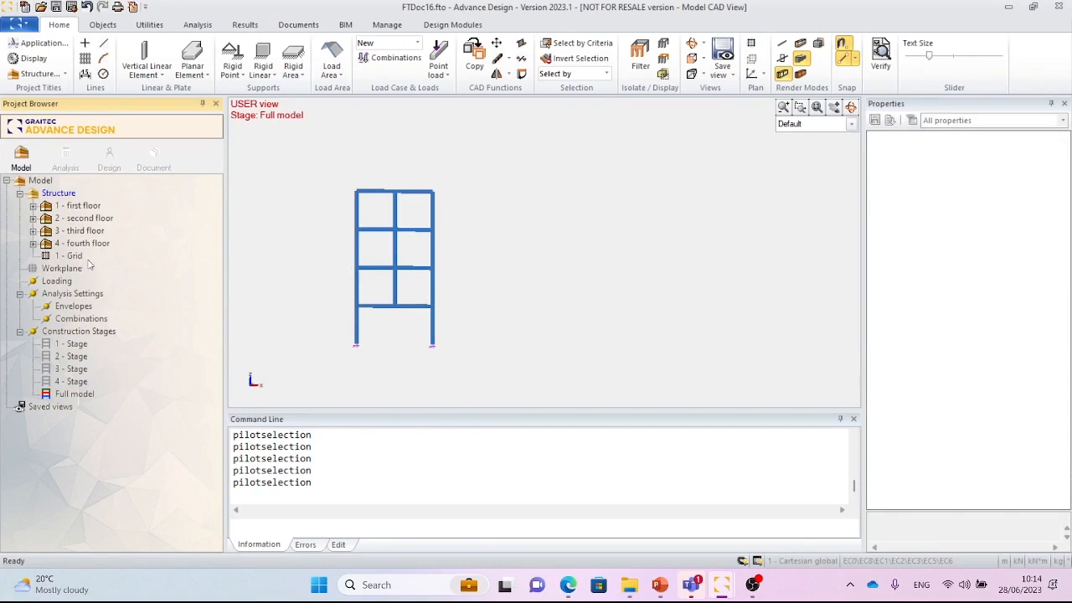
click(75, 256)
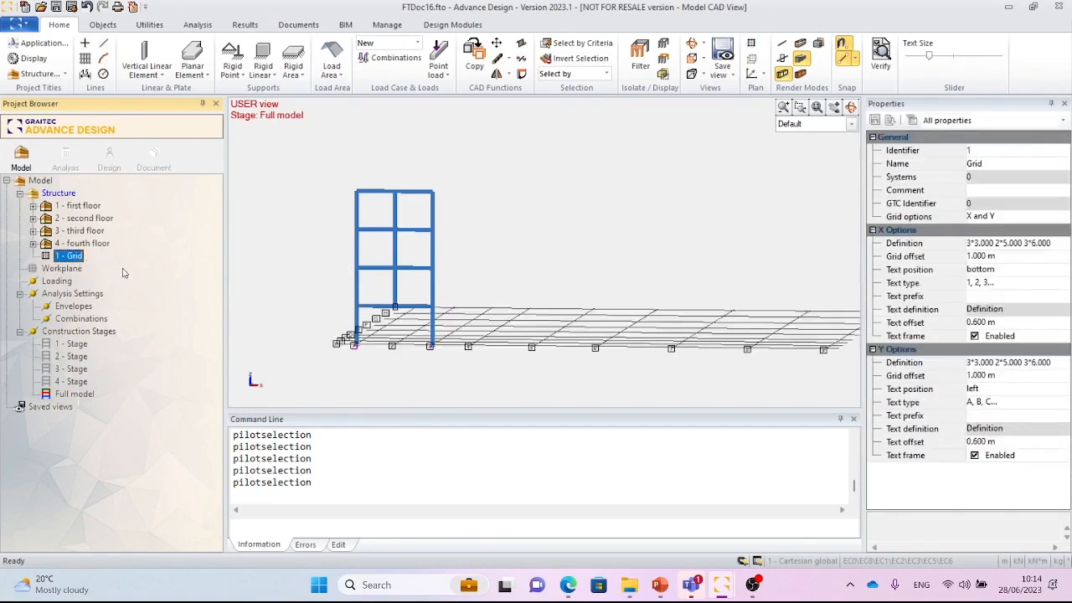
click(851, 108)
drag(817, 165, 797, 184)
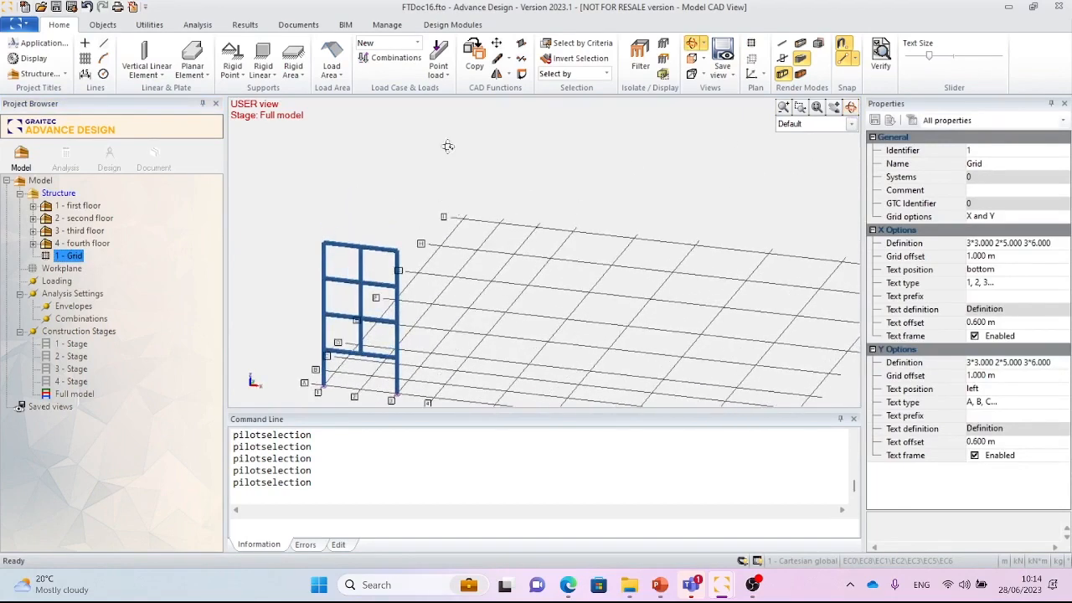
click(61, 195)
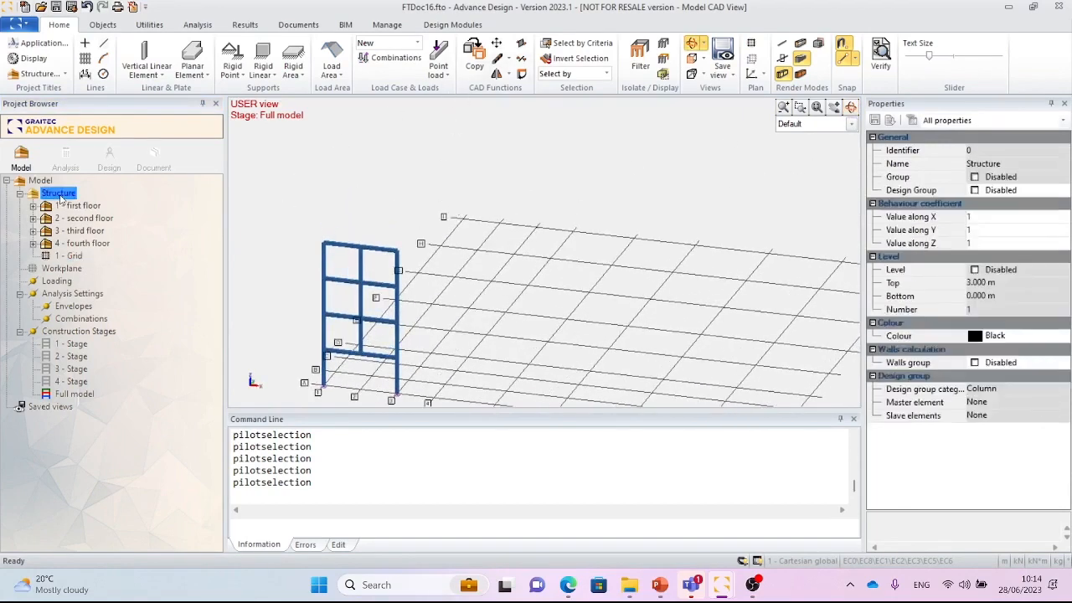
double_click(60, 195)
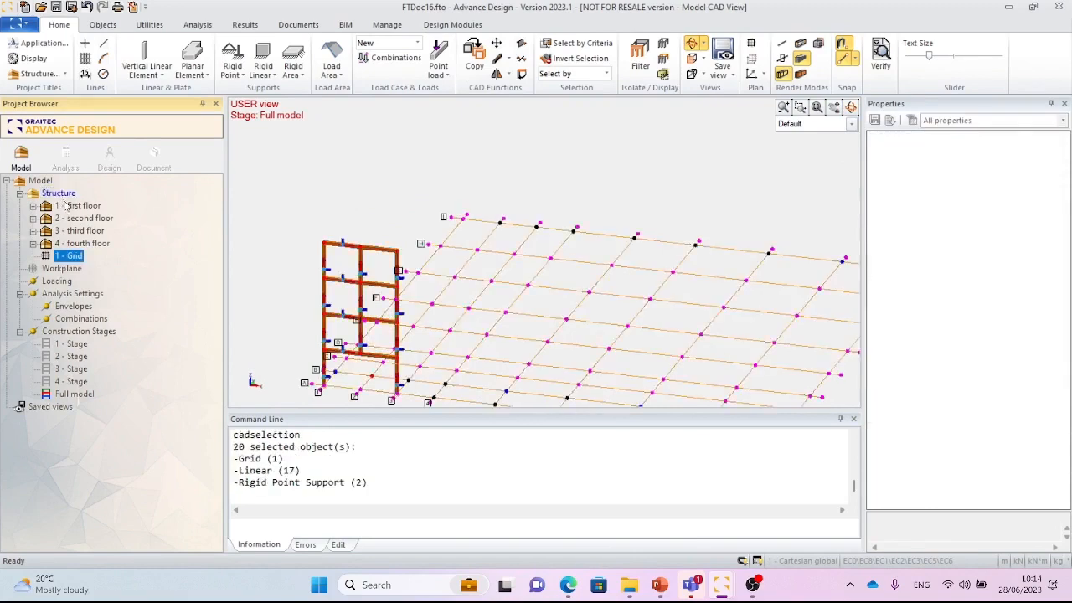
double_click(67, 205)
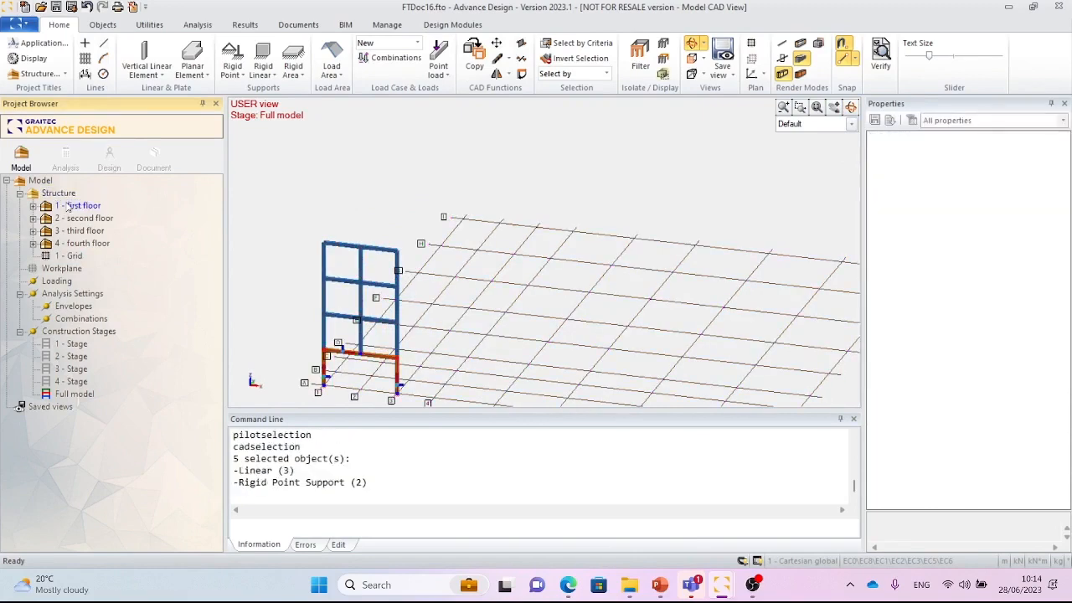
click(60, 195)
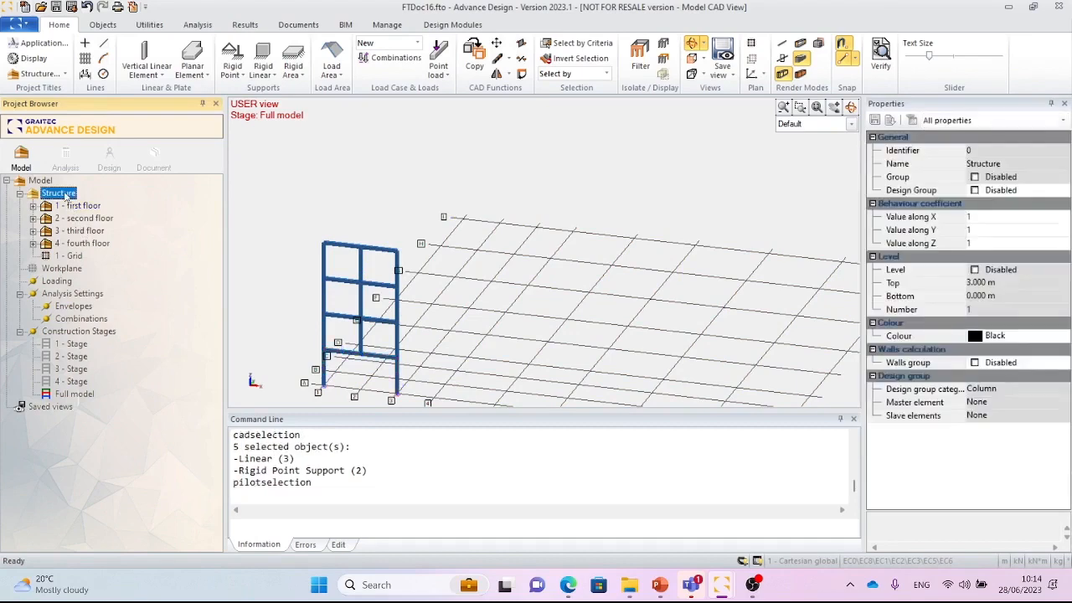
double_click(60, 195)
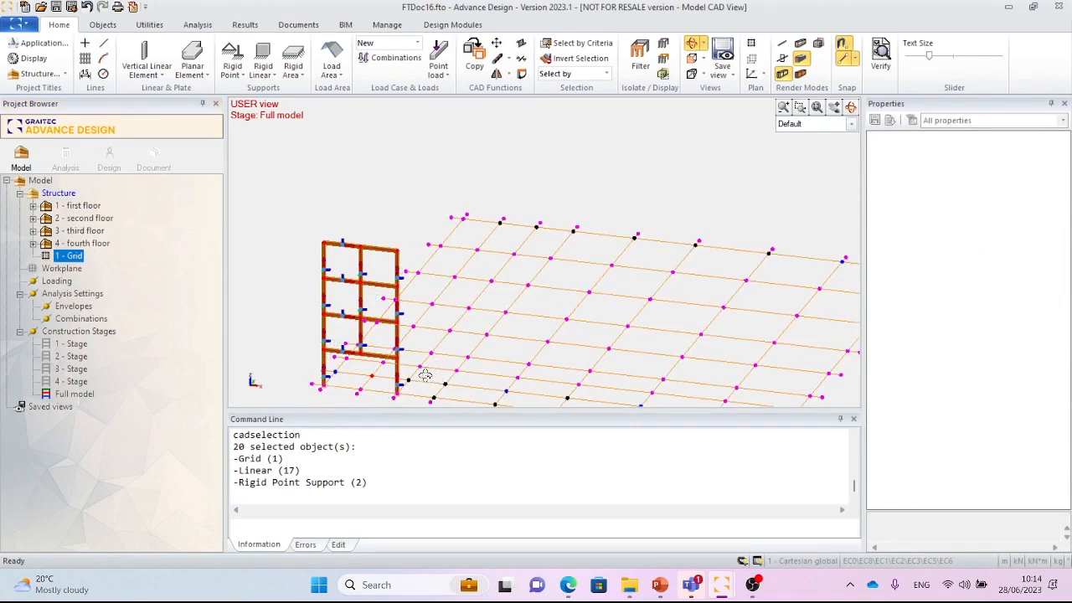
key(Escape)
Select all the frame's linear elements and preview a translated copy with a 12 m X offset into the "4 - fourth floor" system.
drag(290, 232, 414, 382)
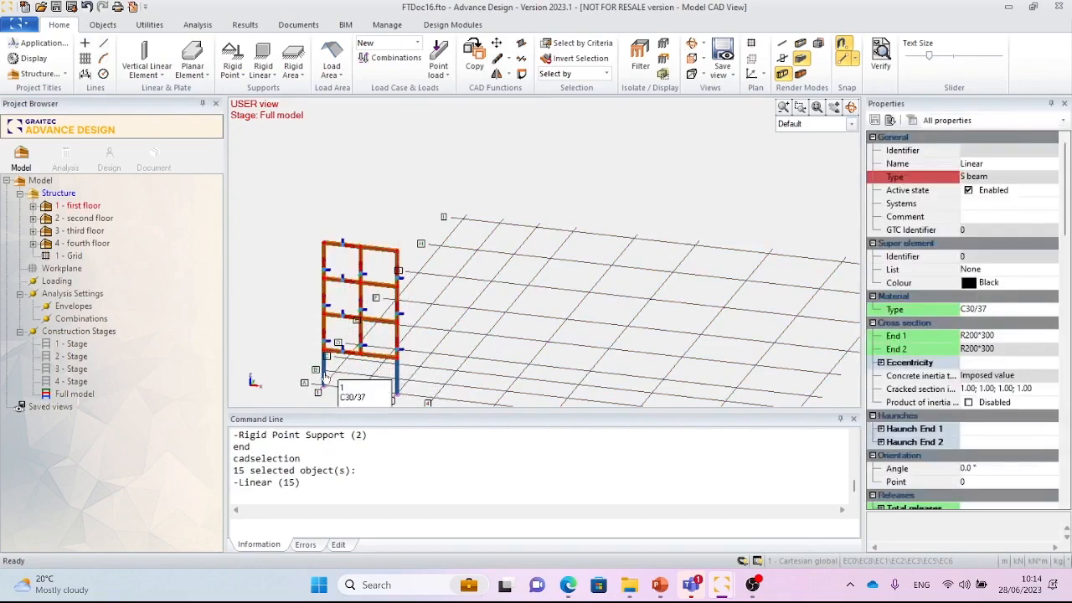
click(324, 378)
click(397, 385)
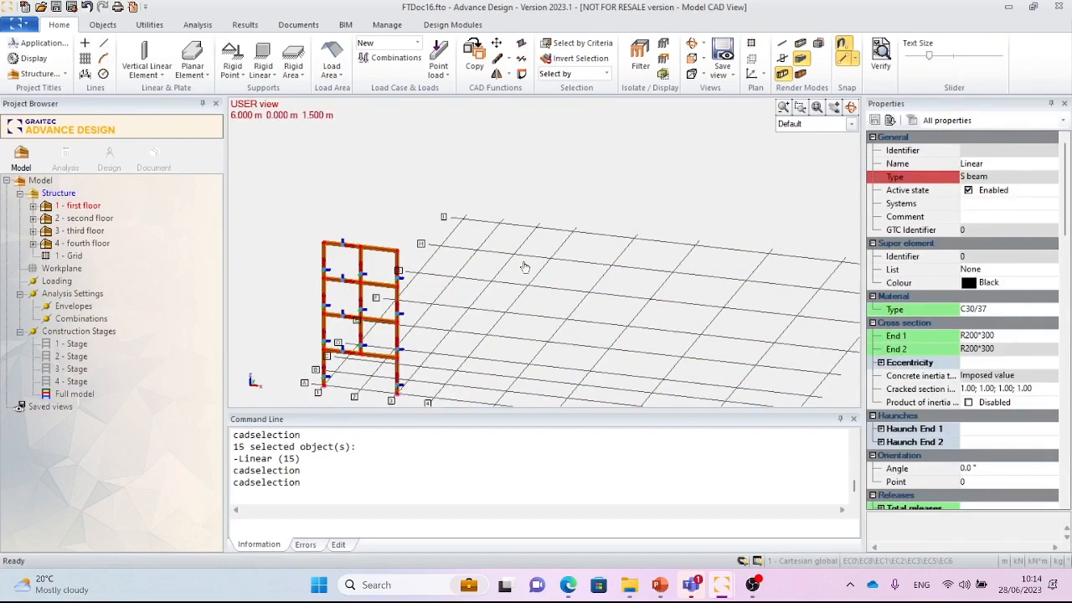
click(474, 55)
drag(346, 114, 703, 126)
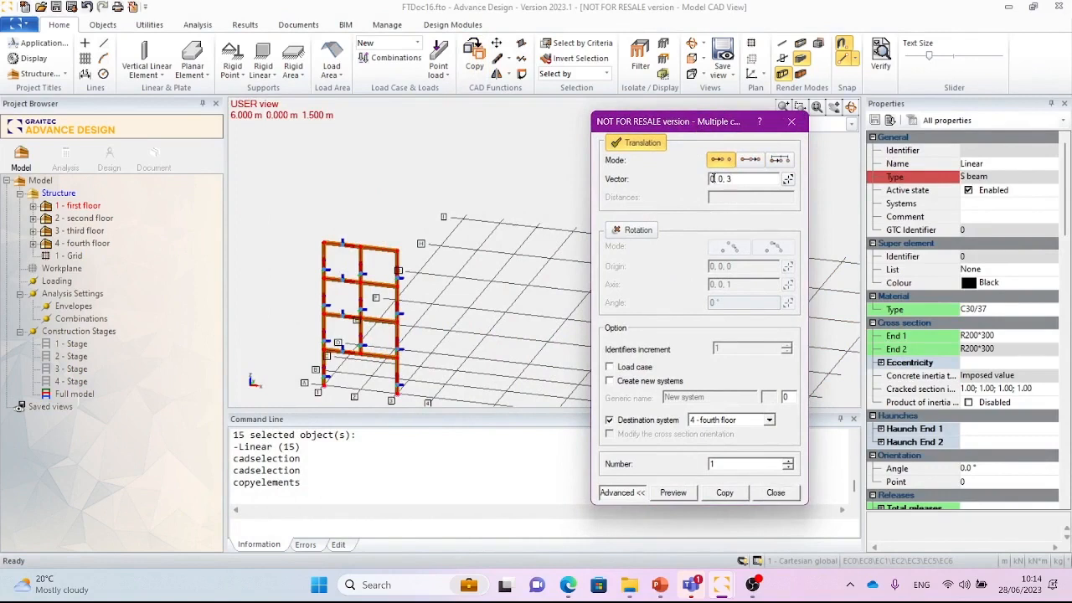
key(BackSpace)
text(12)
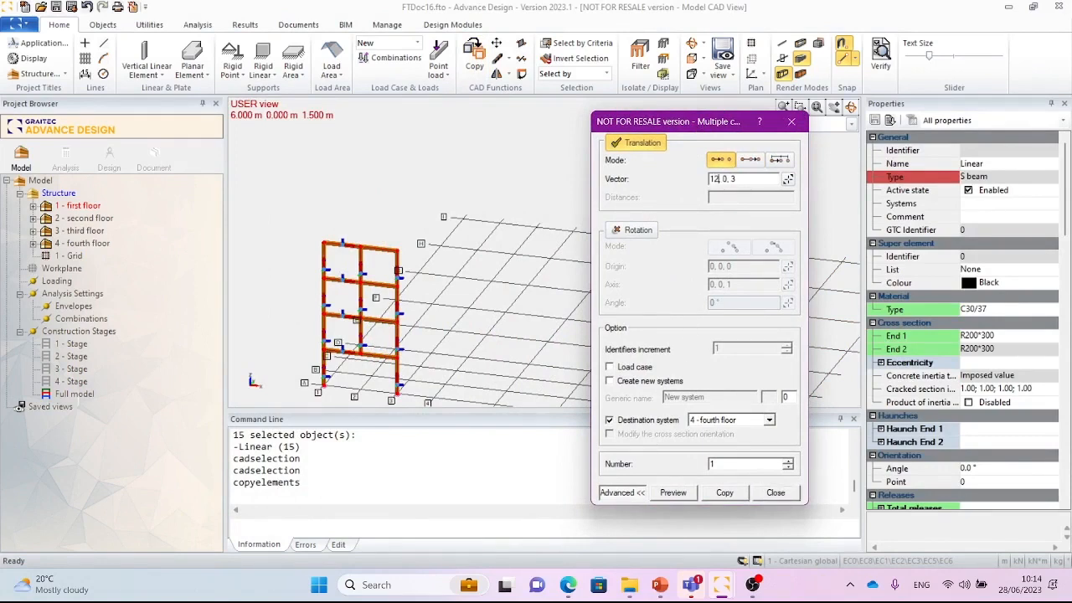
click(667, 496)
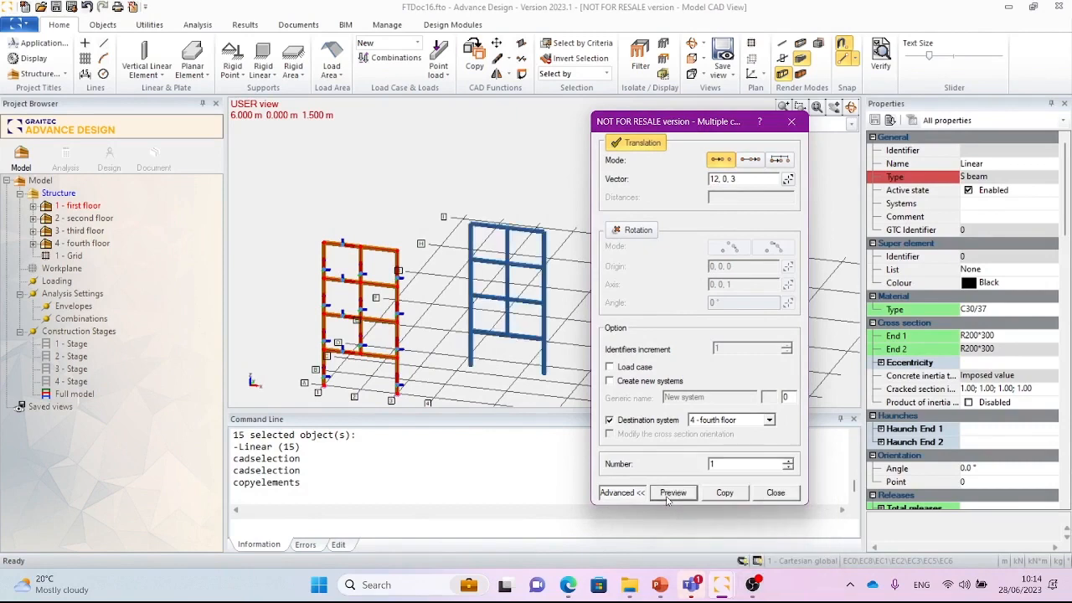
Set the copy vector's Z component to 0 and create one copy of the frame at 12, 0, 0.
click(737, 179)
key(BackSpace)
text(0)
click(672, 492)
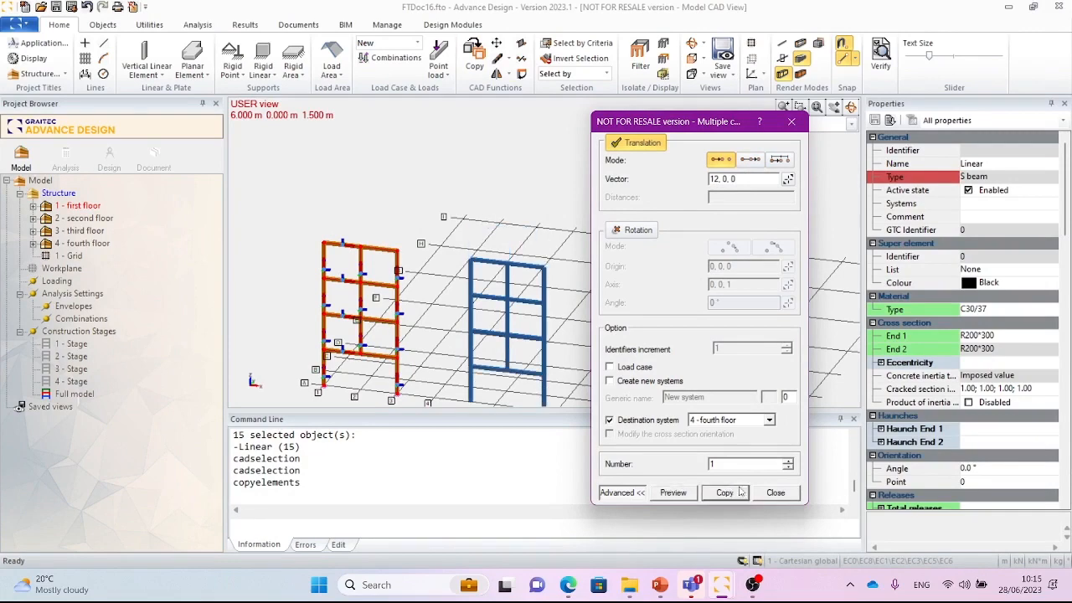
click(772, 492)
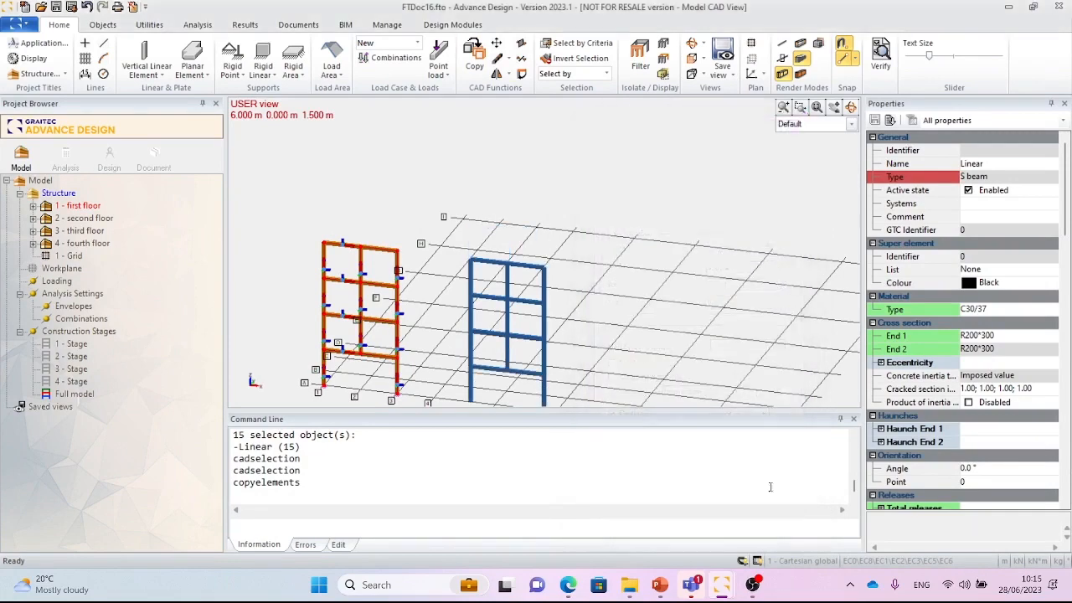
Clear the selection and hide the grid to leave only the two frames displayed.
click(817, 108)
click(851, 107)
drag(708, 288, 755, 223)
key(Escape)
key(Escape)
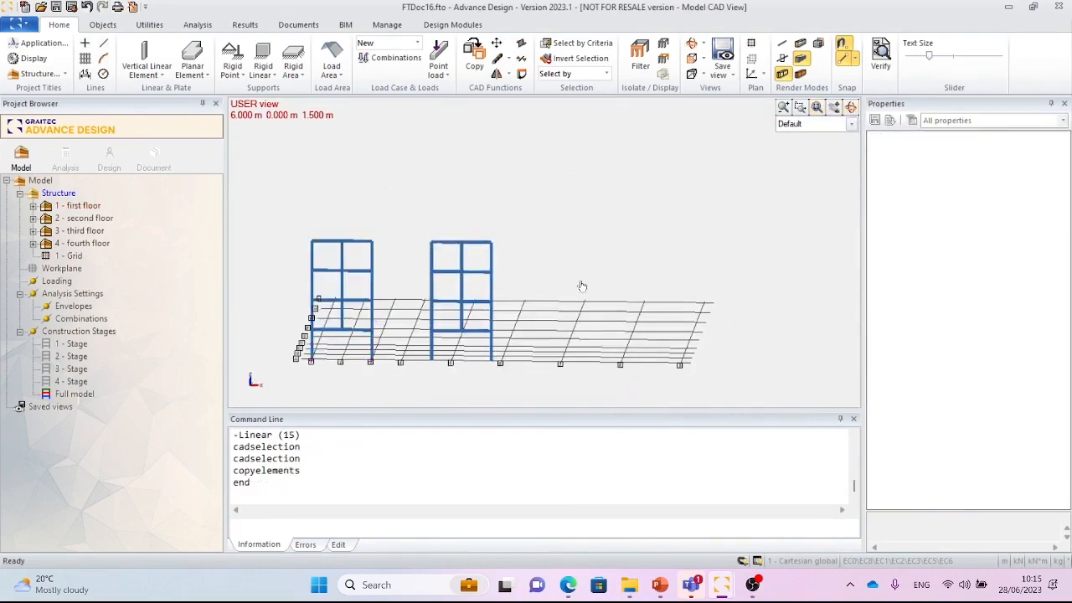
click(69, 255)
key(space)
scroll(475, 366, up, 5)
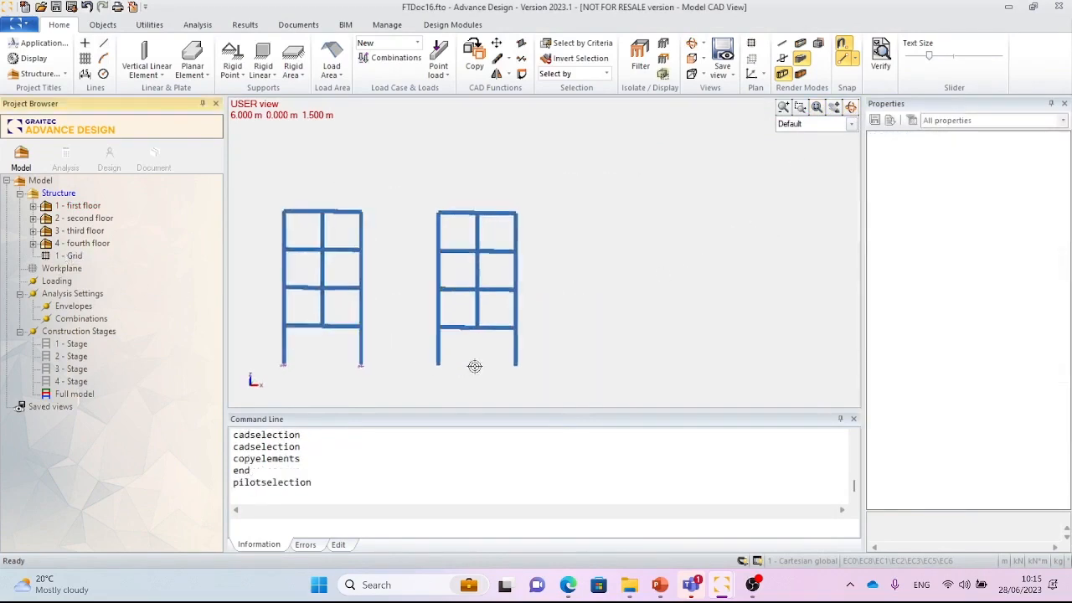
middle_drag(411, 307, 477, 302)
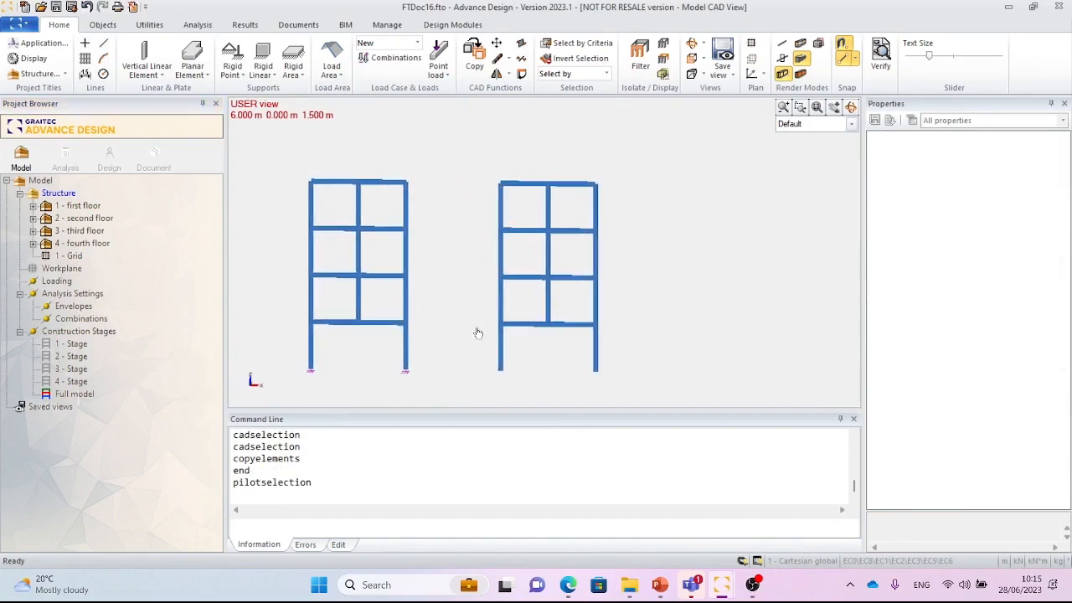
Create rigid point supports at the bases of the copied frame's two lowest columns with the default properties.
click(500, 350)
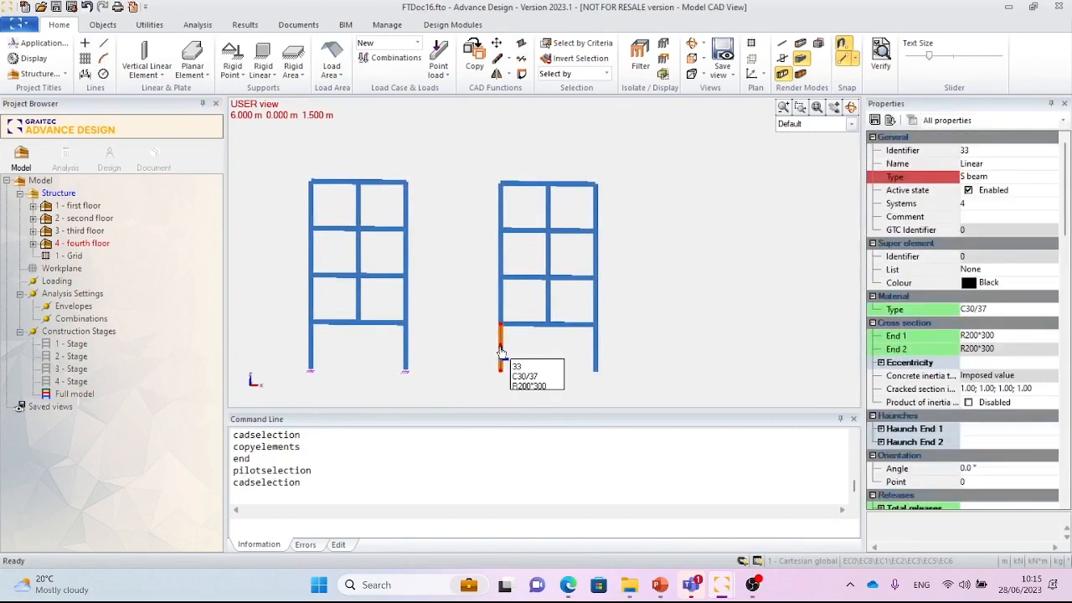
click(596, 360)
right_click(598, 362)
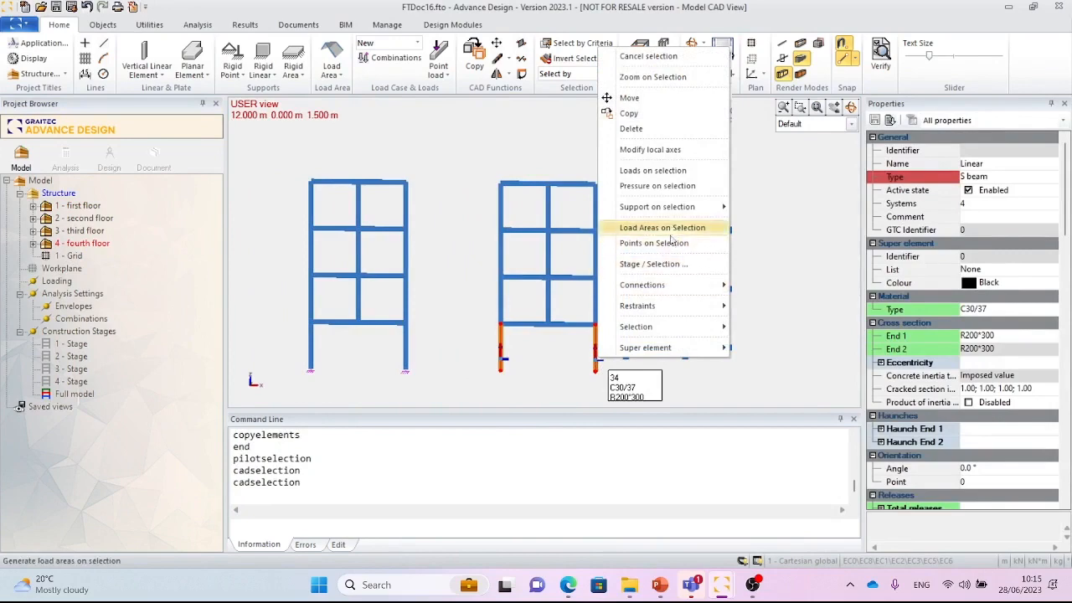
mouse_move(675, 207)
click(764, 210)
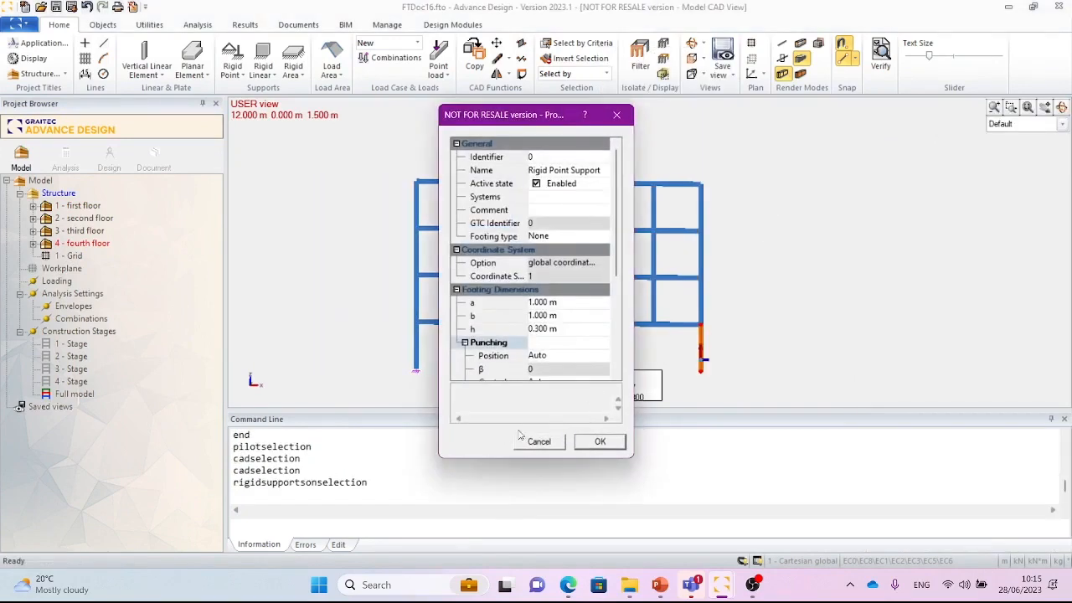
click(604, 444)
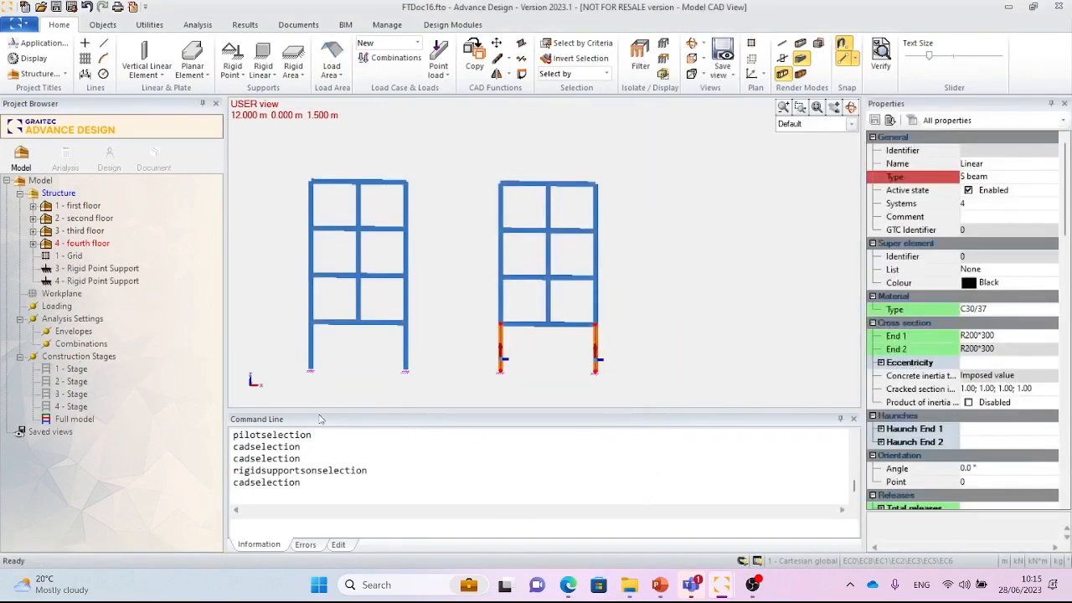
key(Escape)
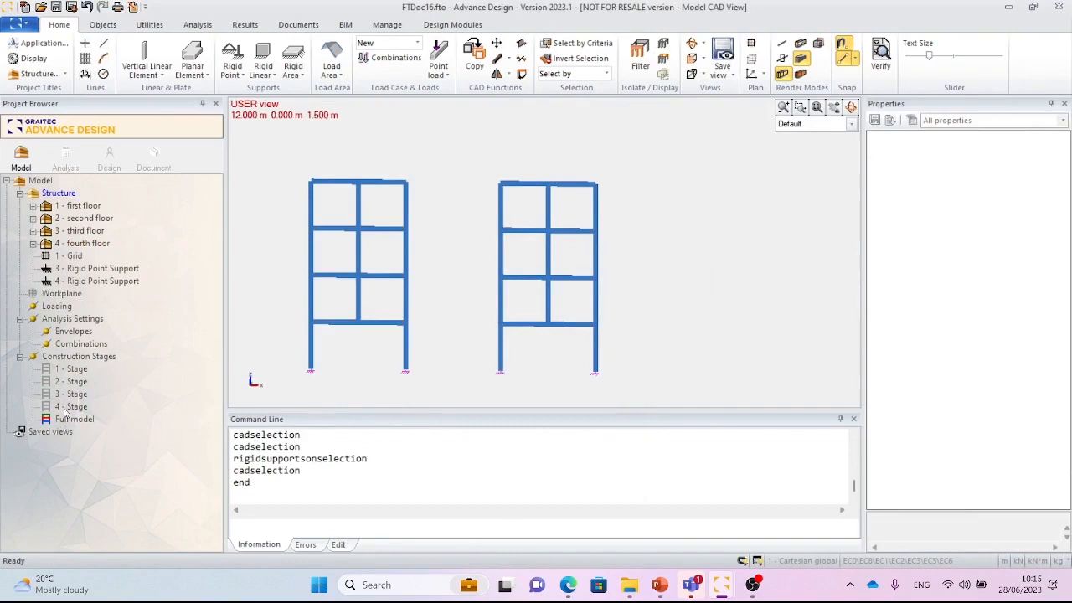
Go through construction stages 1 to 4 and the full model again to check whether the copied frame is included.
double_click(76, 371)
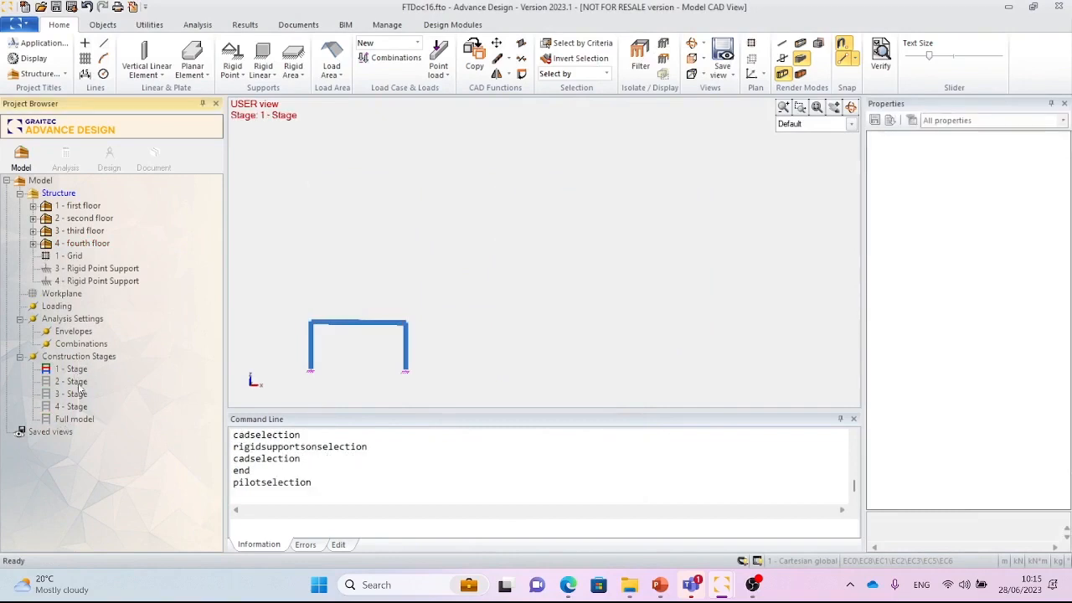
double_click(75, 382)
double_click(77, 394)
click(76, 407)
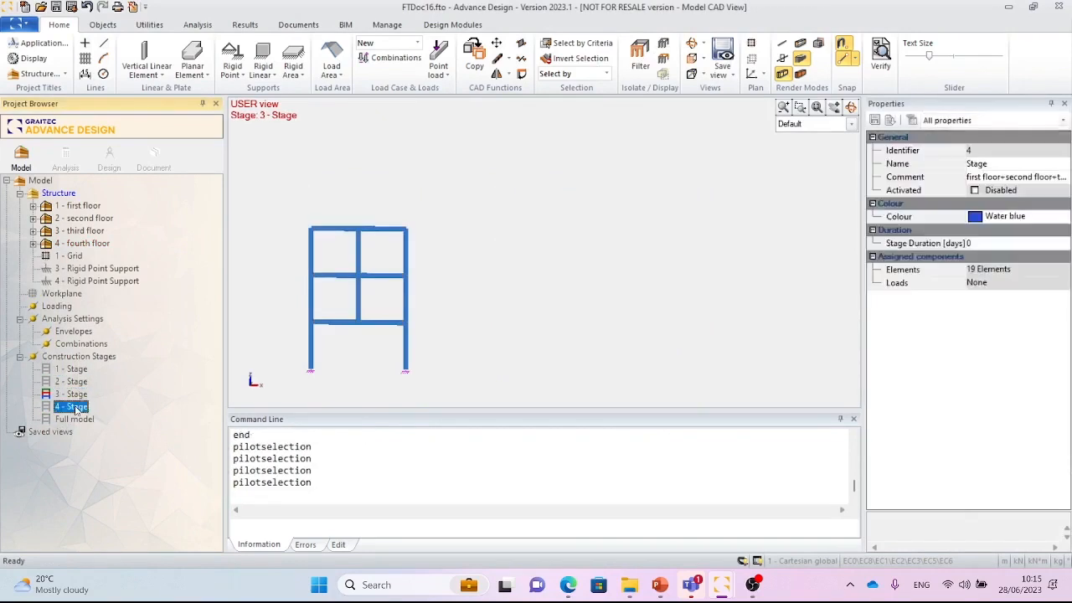
double_click(75, 408)
double_click(77, 420)
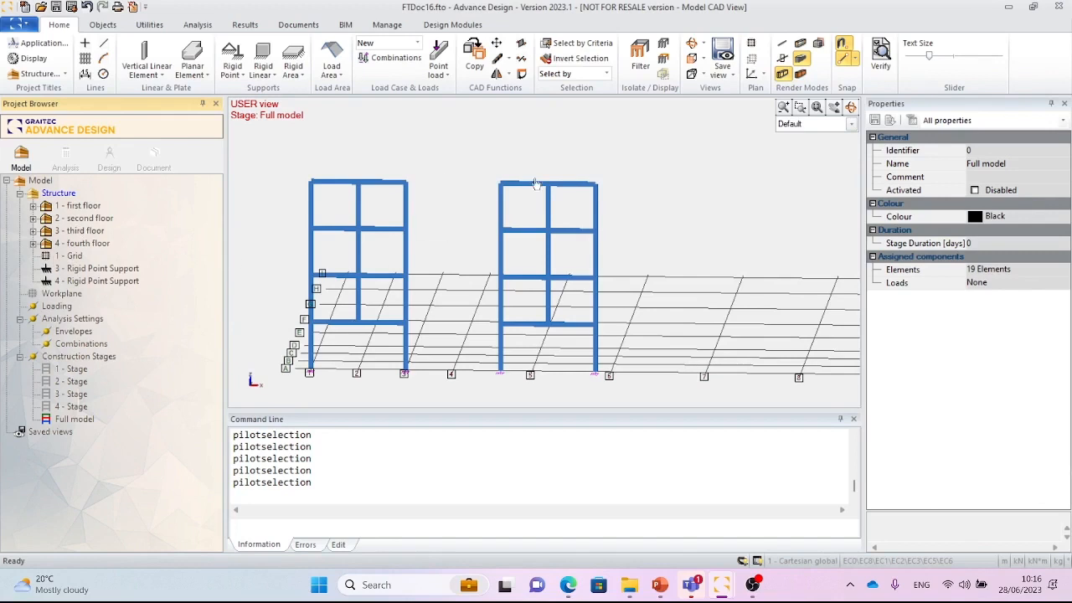
Add the whole copied frame and its two supports to construction stage 4 only, using the selected-stage range.
drag(488, 165, 606, 387)
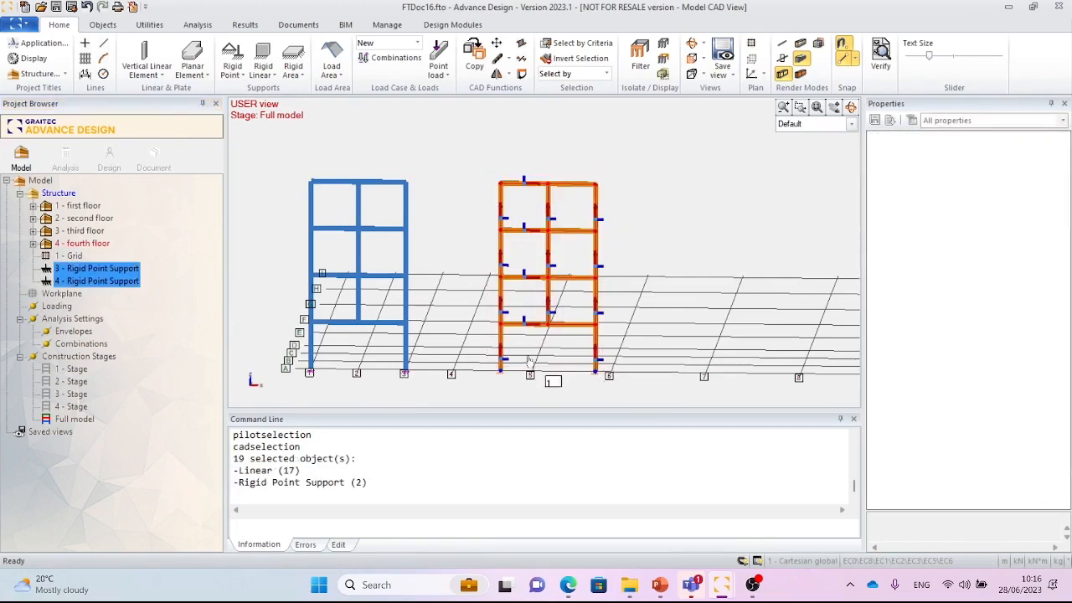
right_click(519, 325)
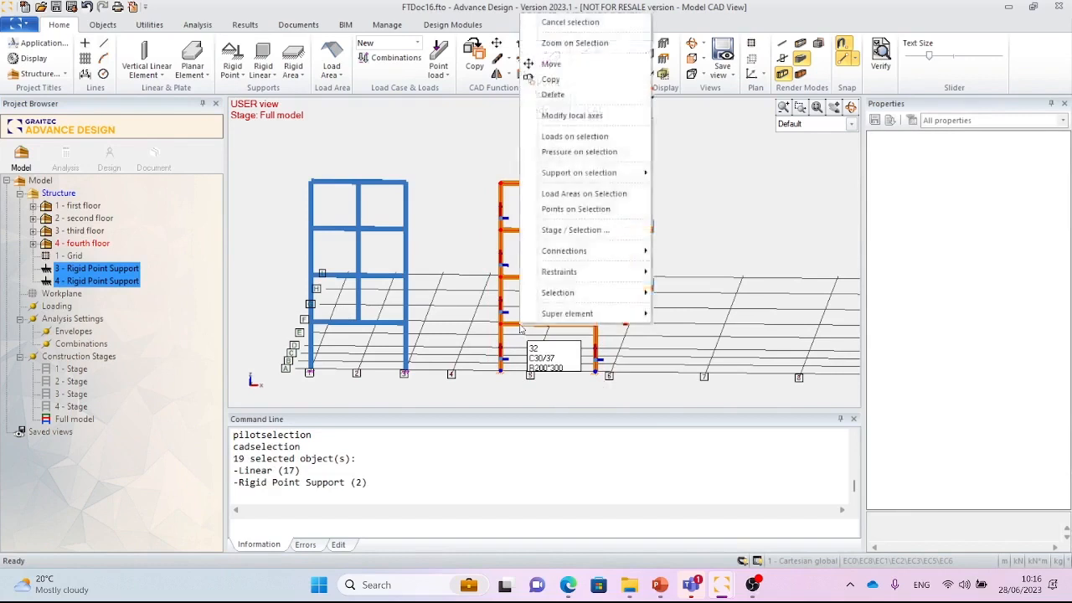
click(597, 229)
drag(546, 192, 825, 126)
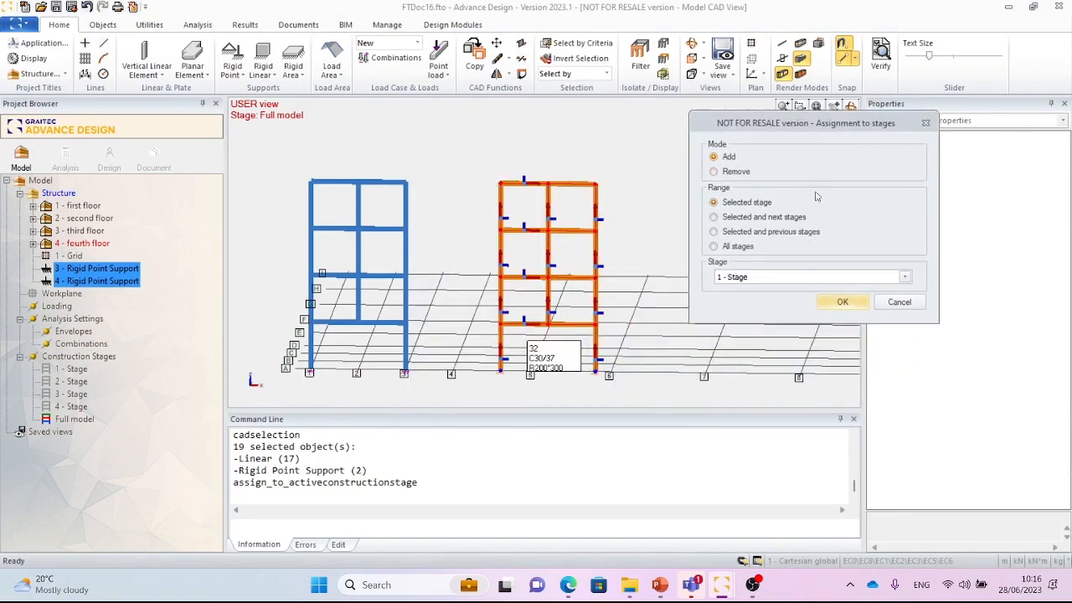
click(798, 277)
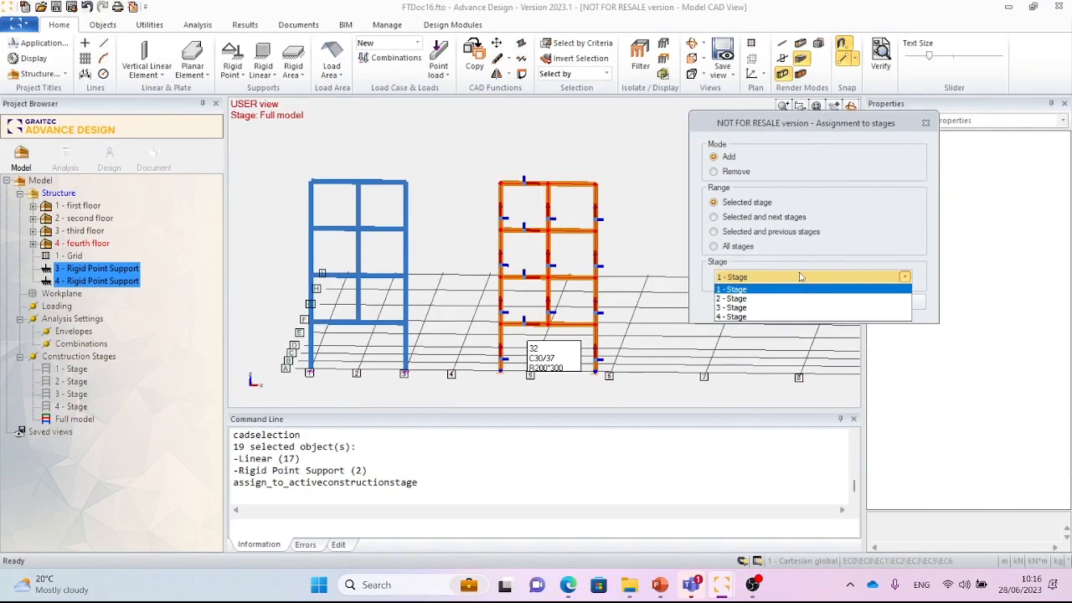
click(790, 318)
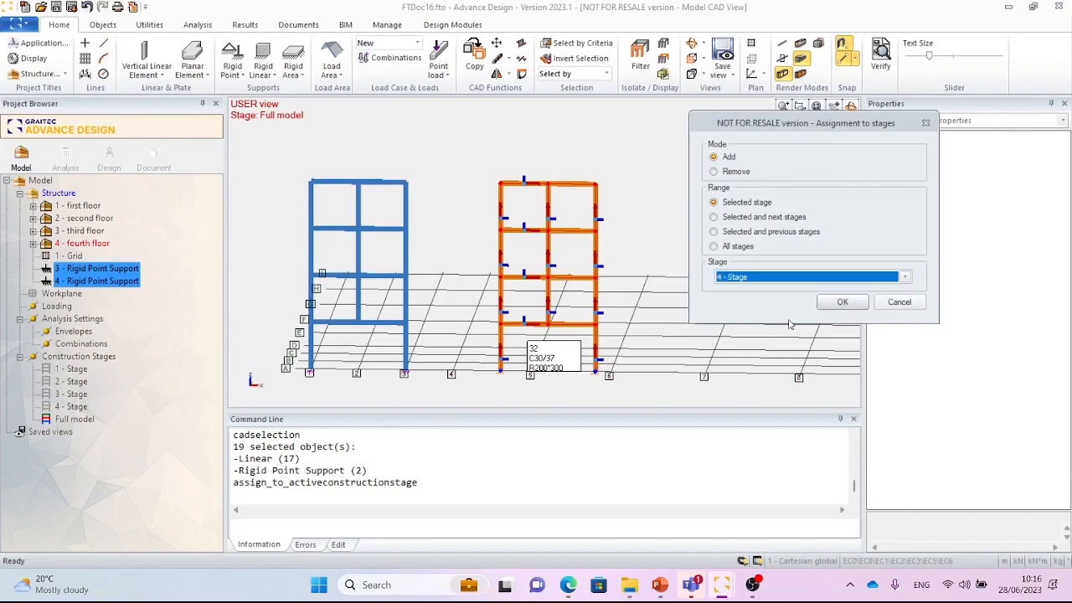
click(841, 303)
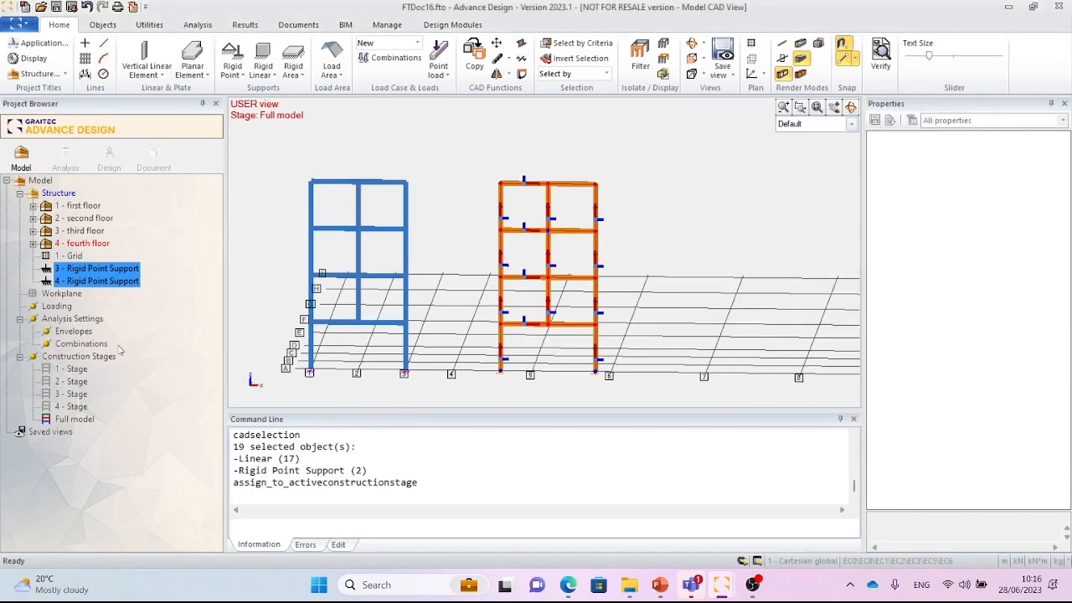
Go through construction stages 1 to 4 to check in which of them the copied frame appears.
double_click(74, 371)
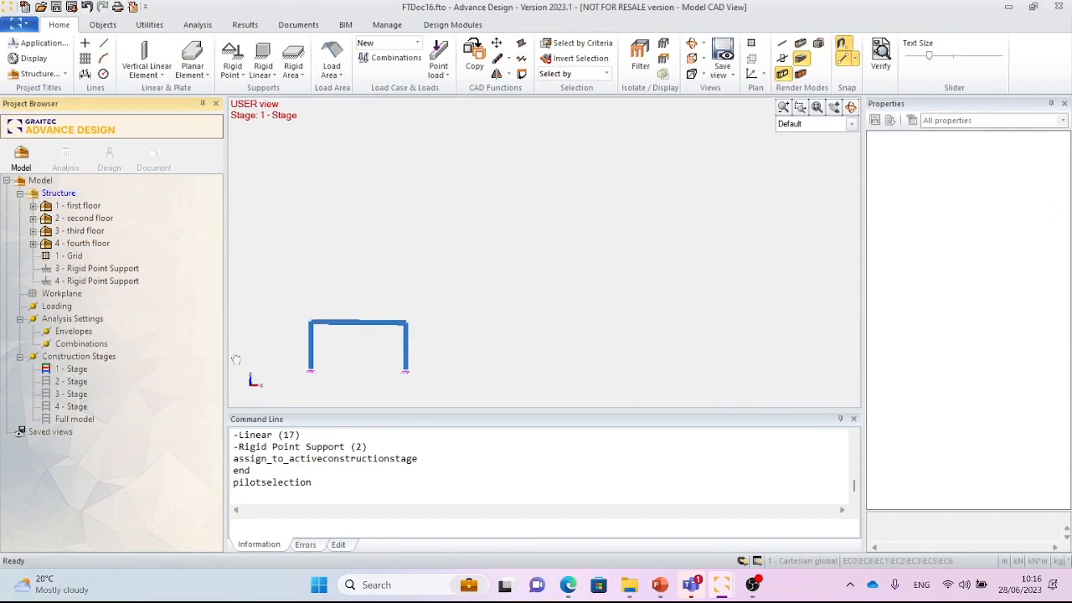
double_click(75, 382)
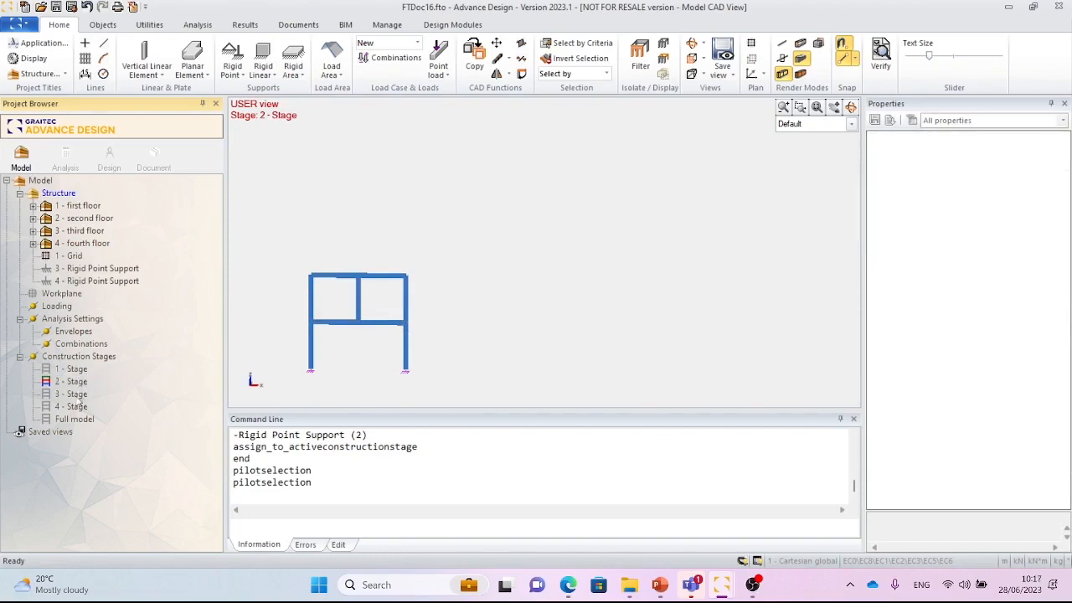
double_click(77, 398)
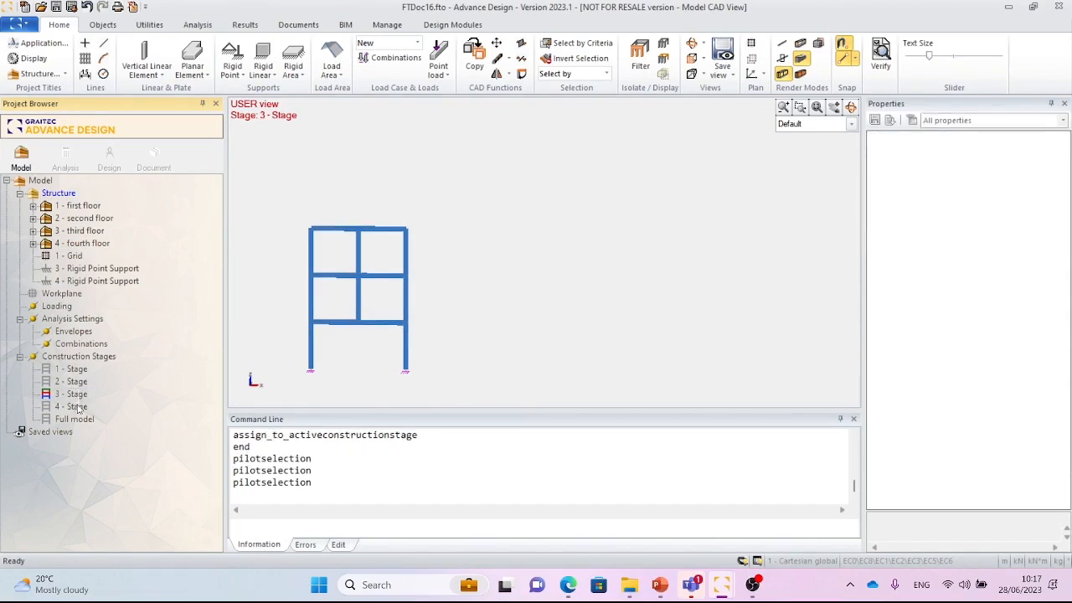
double_click(76, 407)
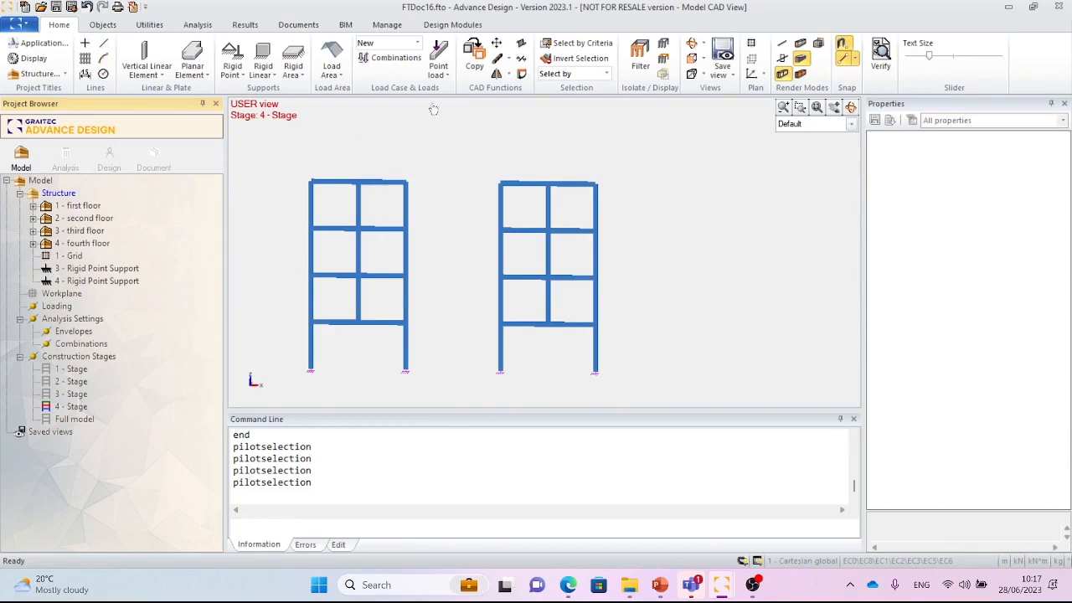
Create a Dead Loads case family and a Live loads case family.
click(419, 43)
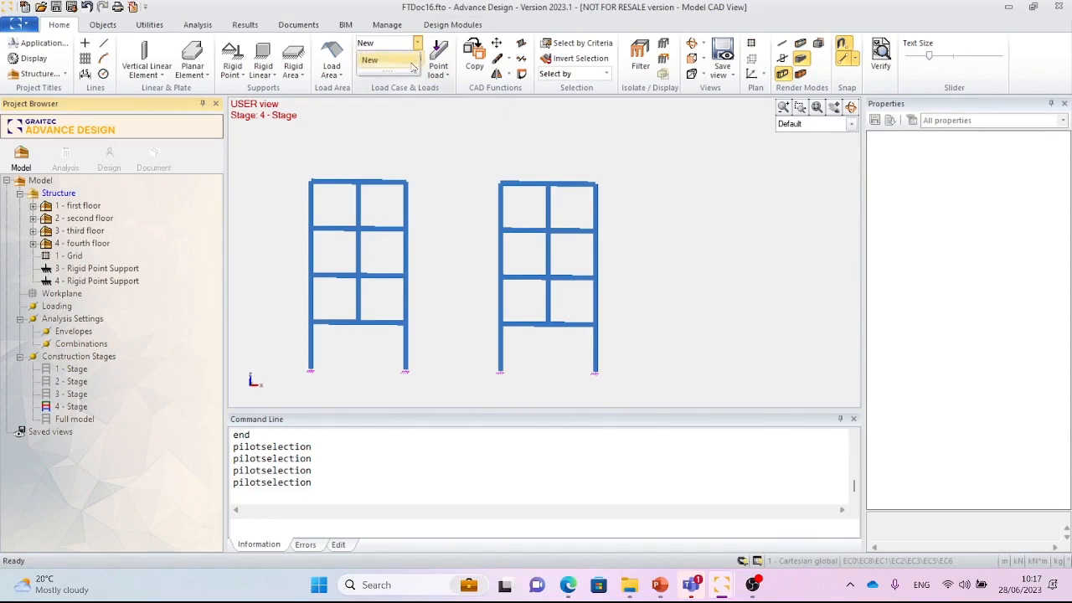
click(411, 63)
click(570, 213)
click(576, 225)
click(815, 216)
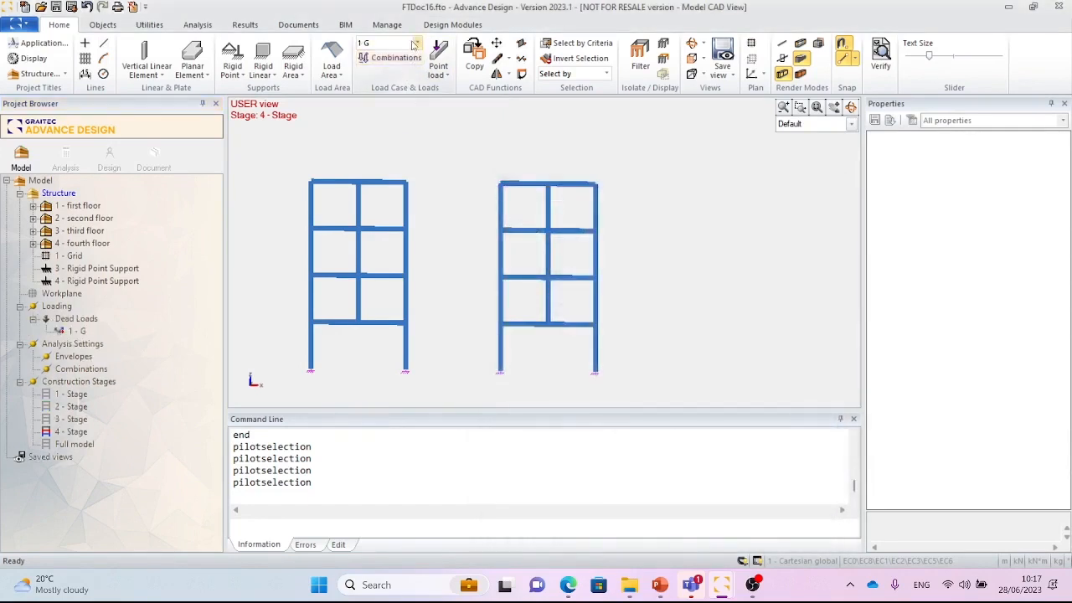
click(419, 43)
click(394, 63)
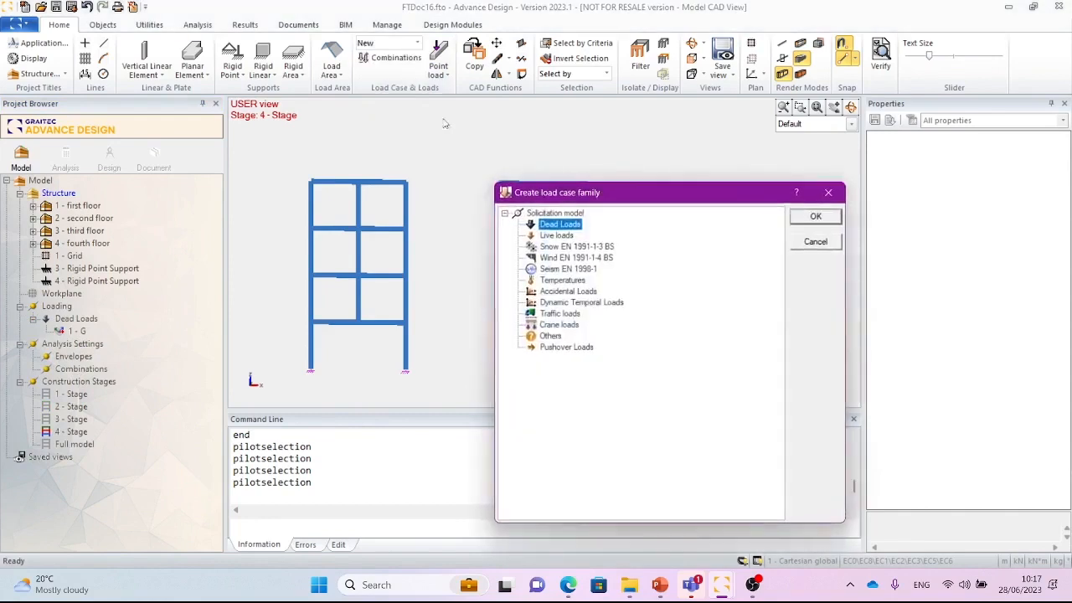
click(575, 236)
click(813, 217)
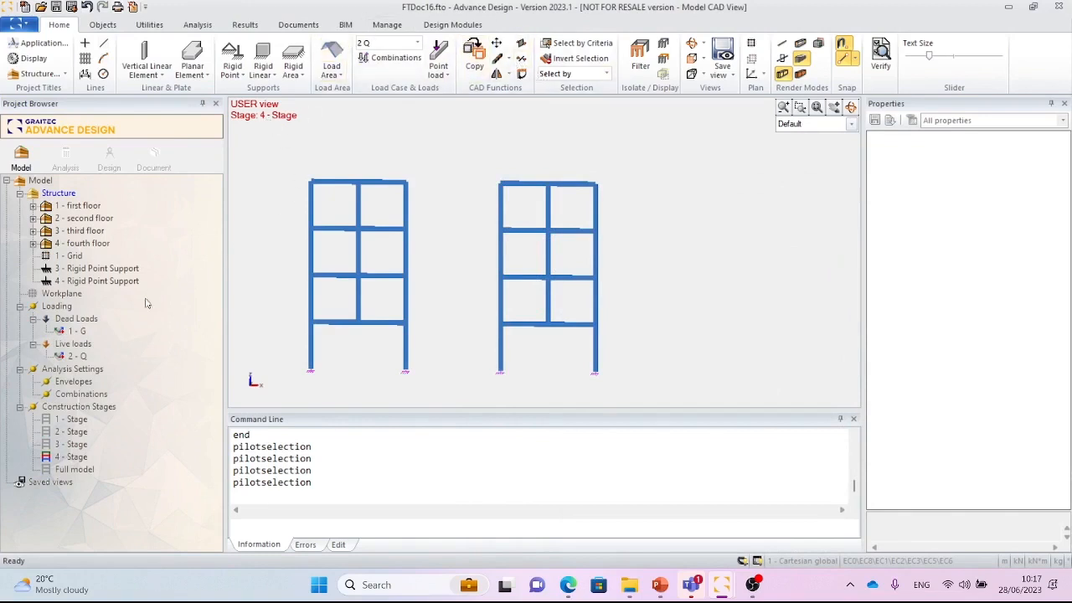
Apply a linear load with FZ -2.5 kN in load case 1 to all eight beams of both frames.
click(335, 181)
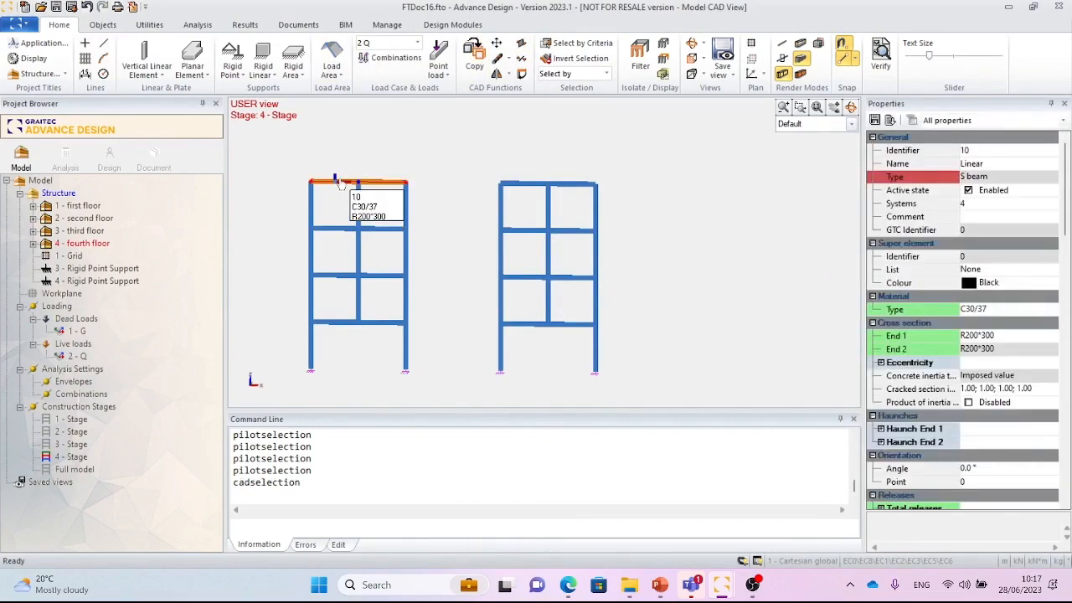
click(335, 228)
click(334, 276)
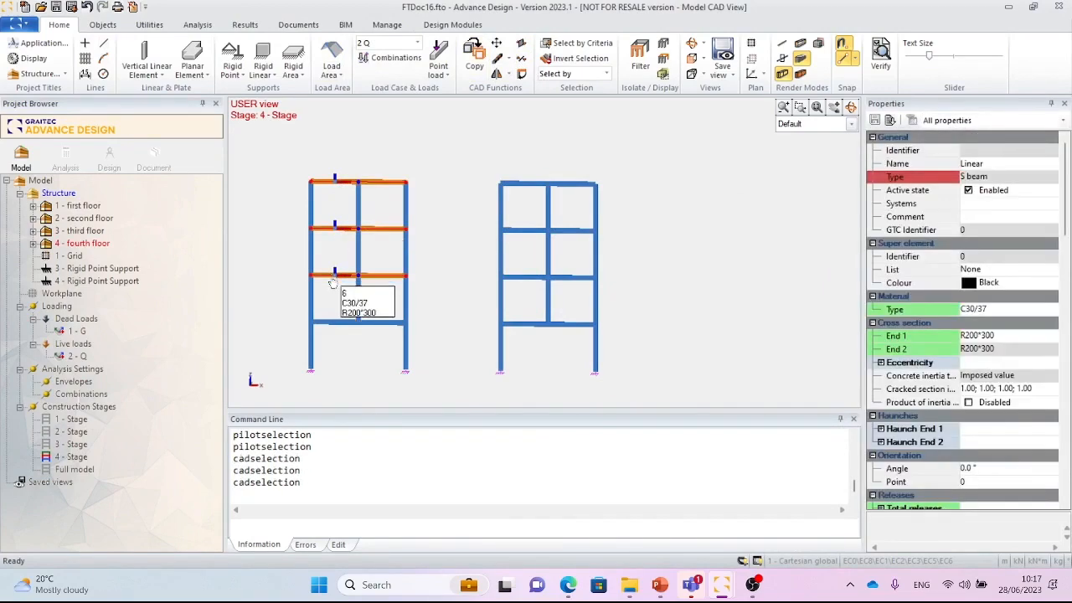
click(336, 322)
click(537, 325)
click(524, 277)
click(525, 230)
click(524, 184)
right_click(524, 184)
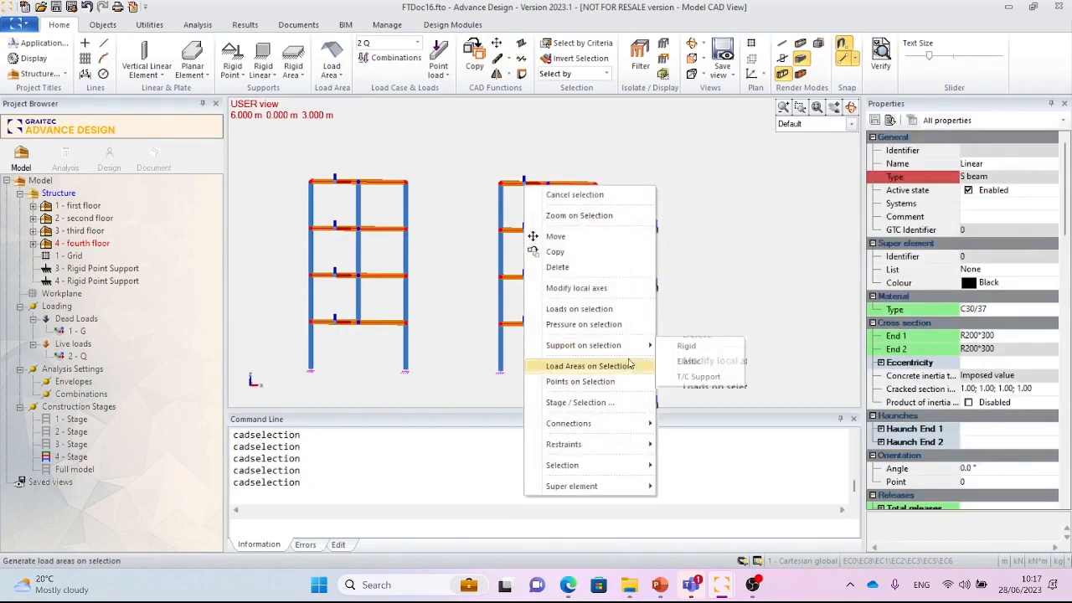
click(616, 308)
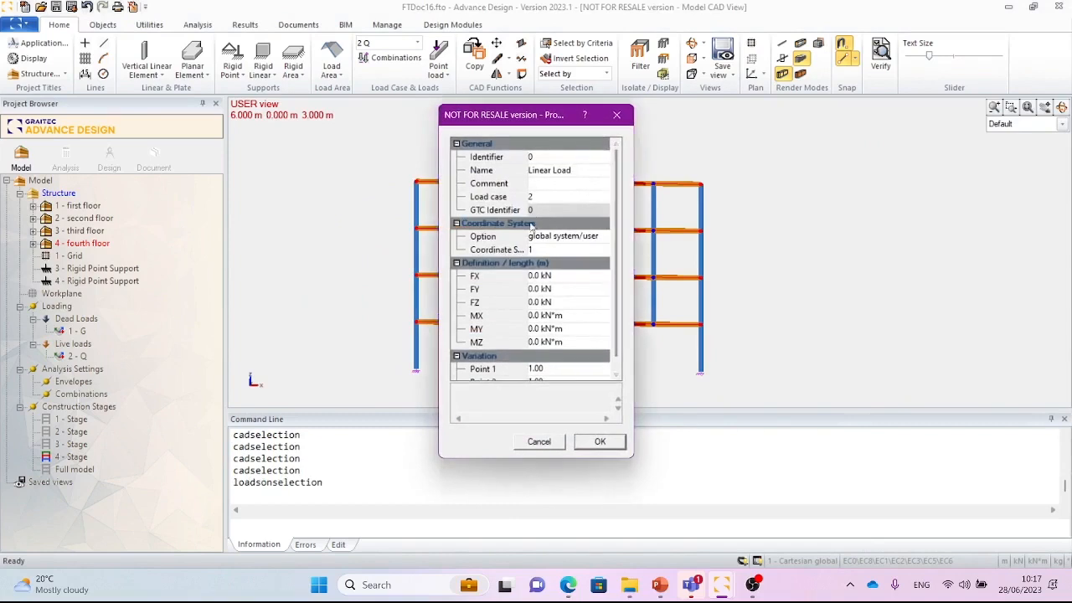
click(537, 197)
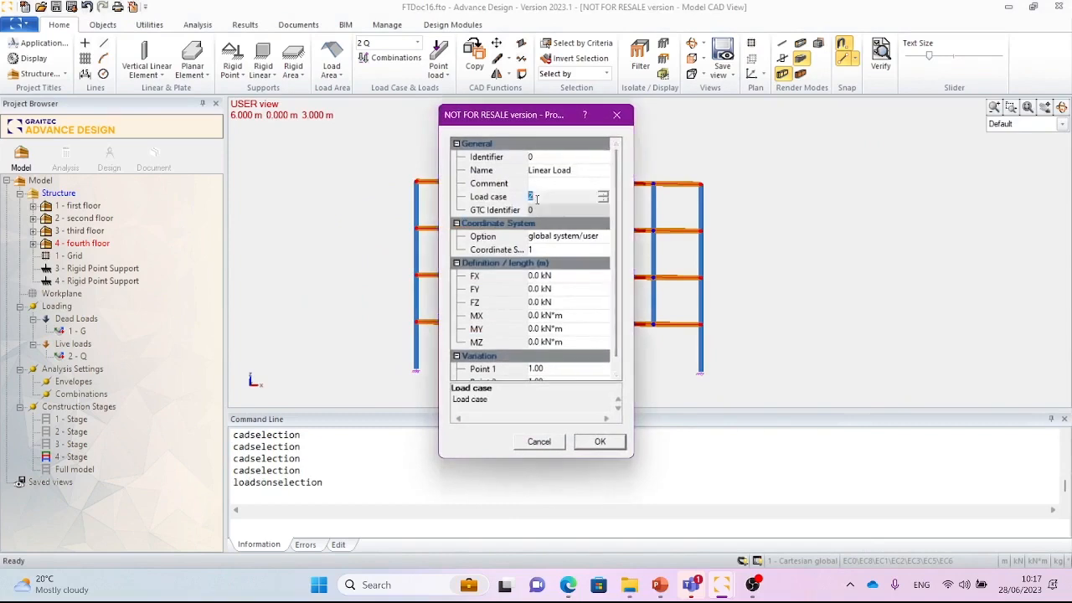
click(544, 303)
text(-2.5)
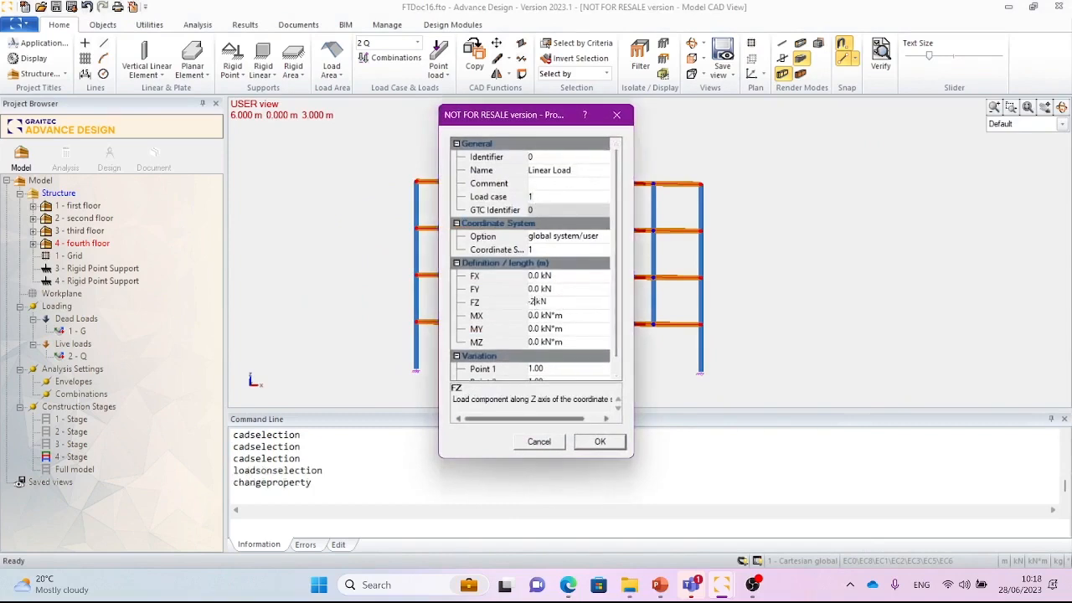
click(601, 444)
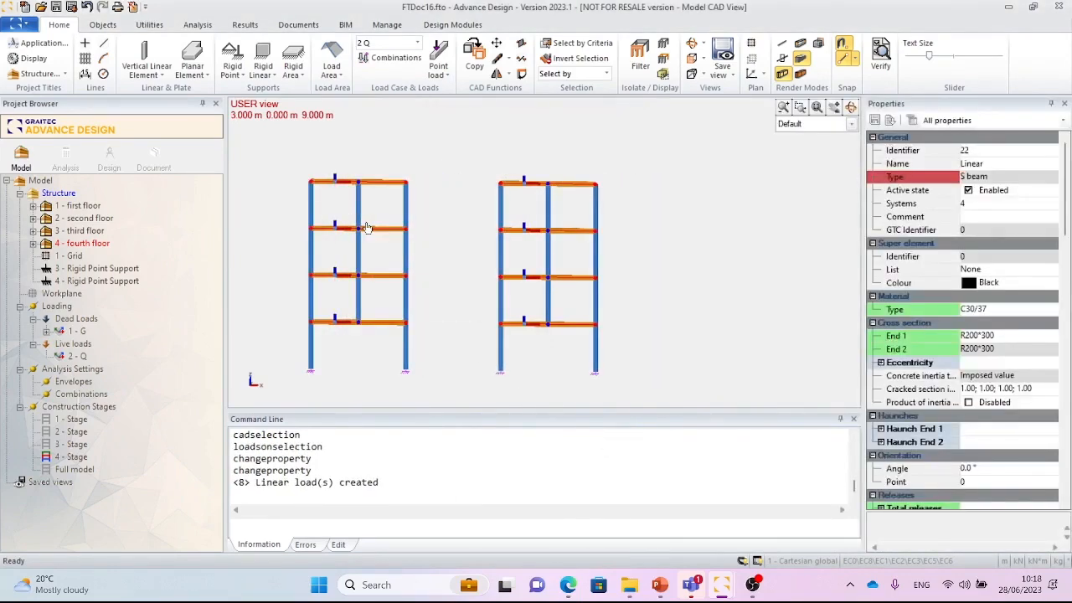
Apply a downward FZ linear load in load case 2 to the same eight beams.
right_click(374, 228)
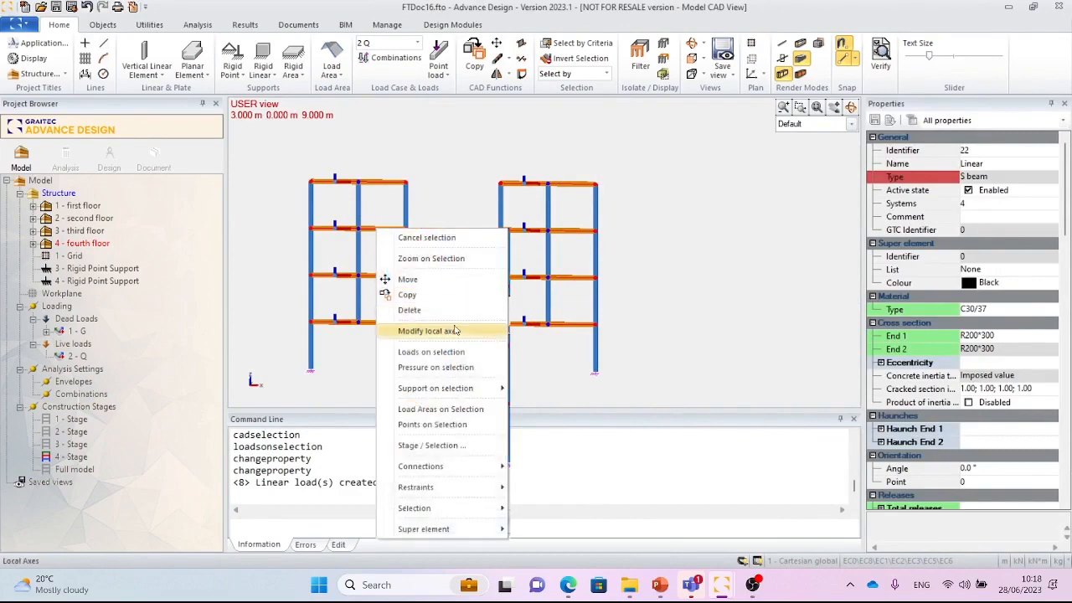
click(460, 352)
click(542, 197)
click(536, 301)
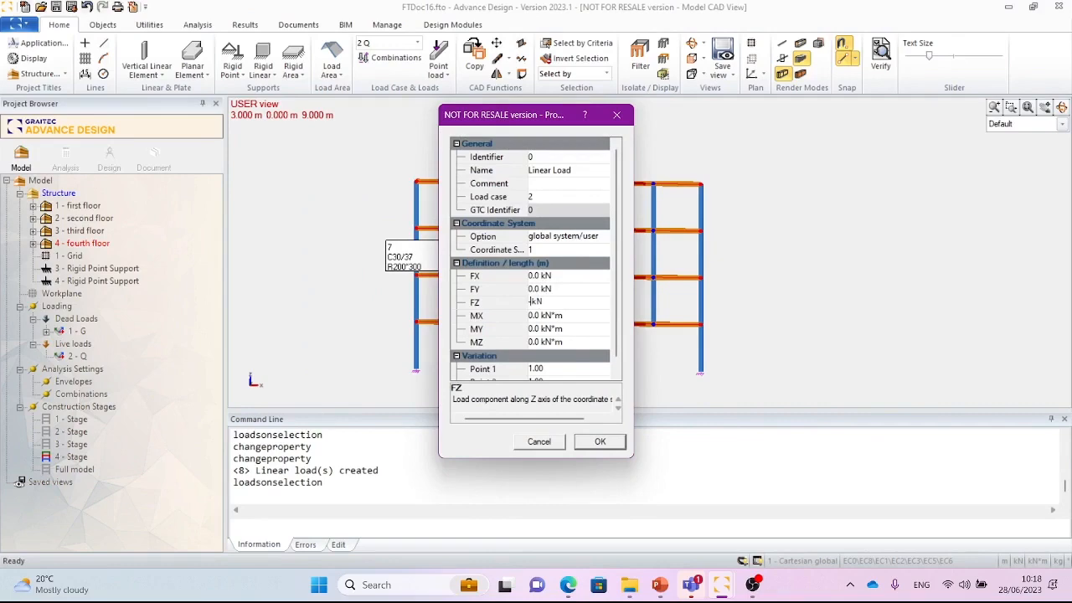
click(593, 444)
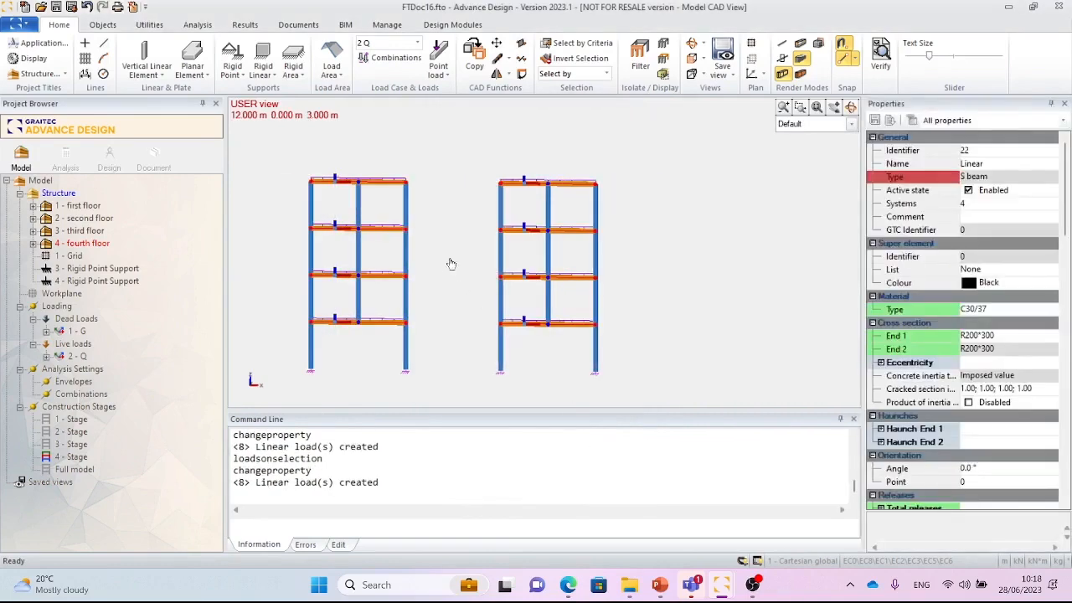
Clear the beam selection and auto-scale the display of the loads.
right_click(399, 273)
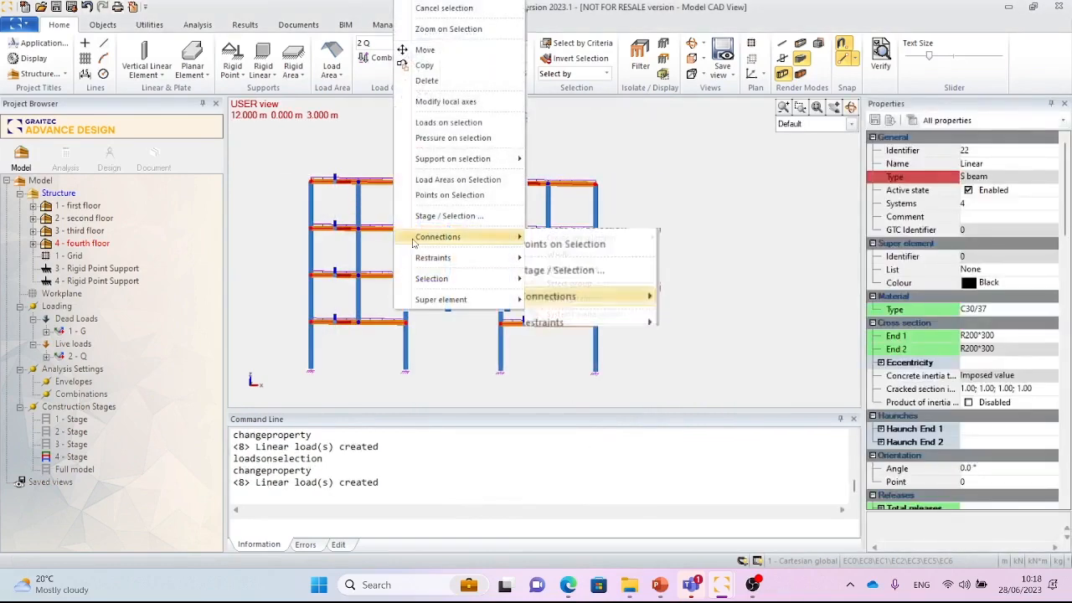
key(Escape)
right_click(399, 270)
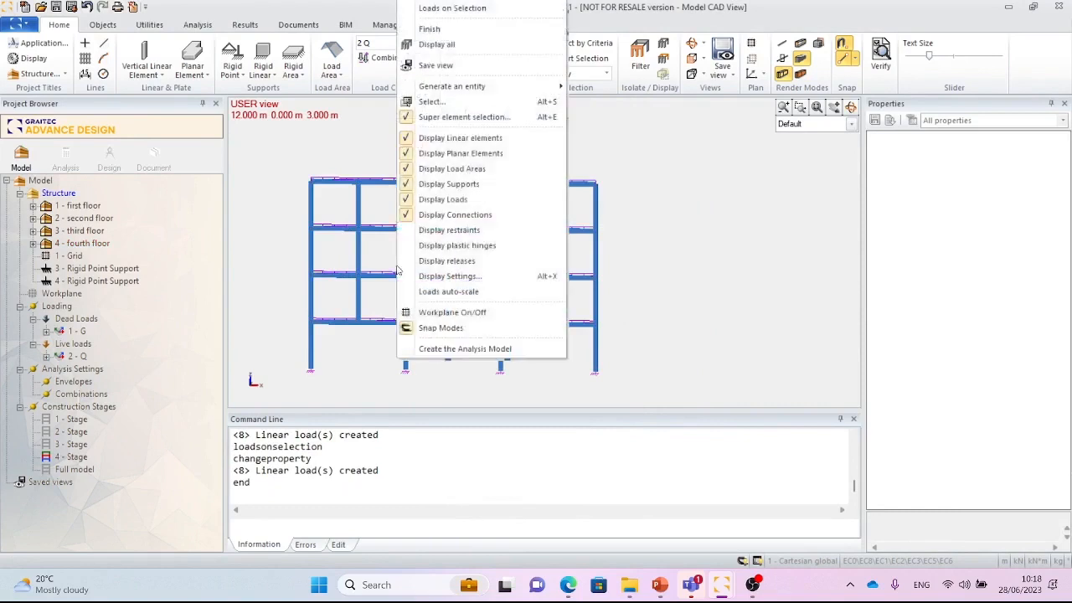
click(450, 291)
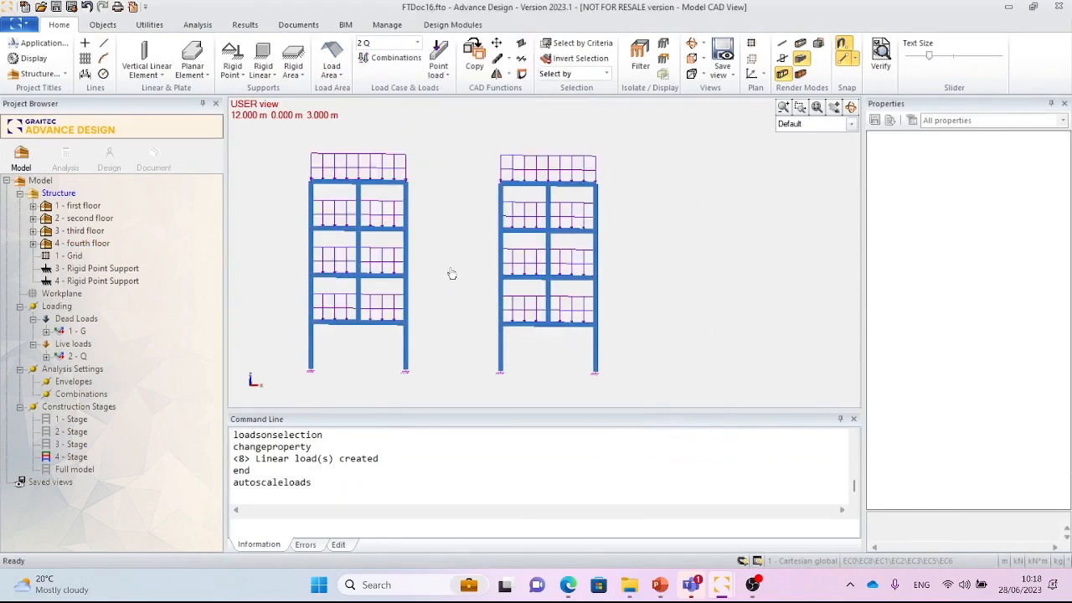
Add the dead and live linear loads on the original frame's lowest beam to construction stage 1.
drag(298, 139, 336, 176)
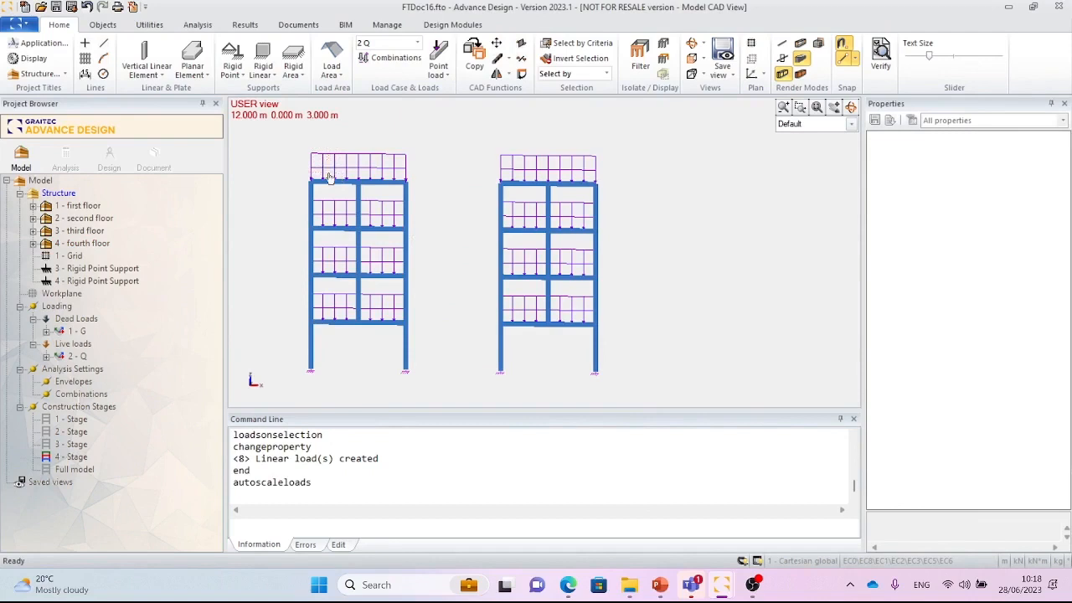
click(331, 316)
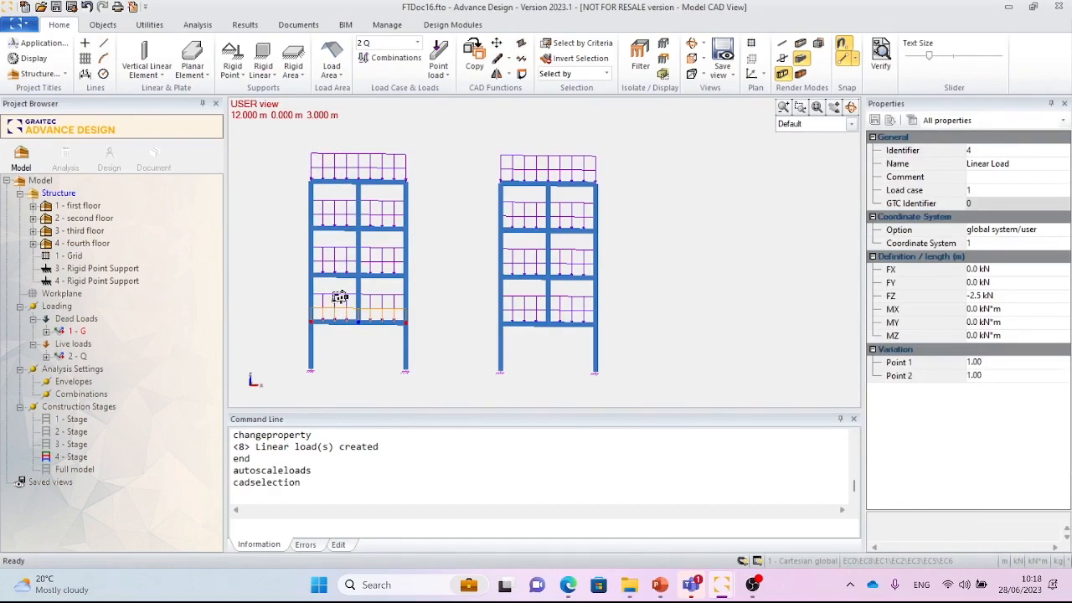
click(340, 301)
right_click(345, 293)
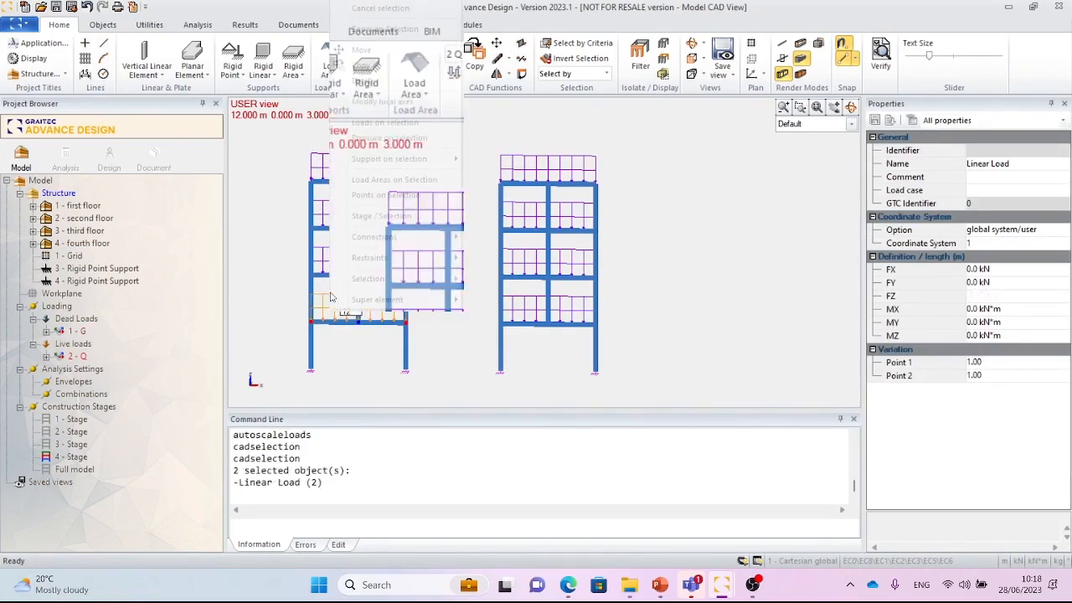
click(392, 218)
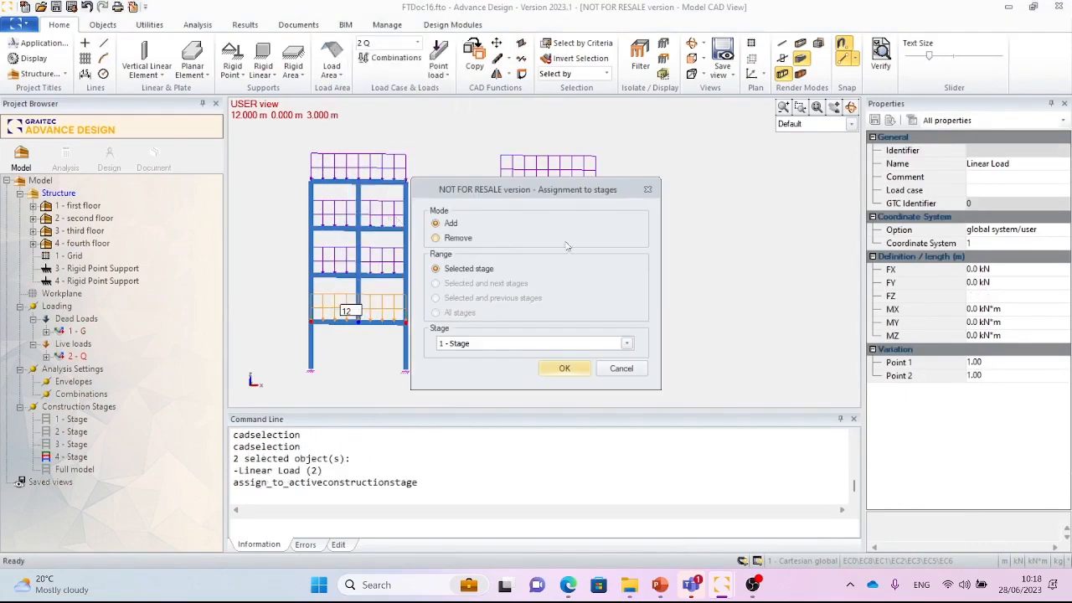
drag(540, 190, 643, 152)
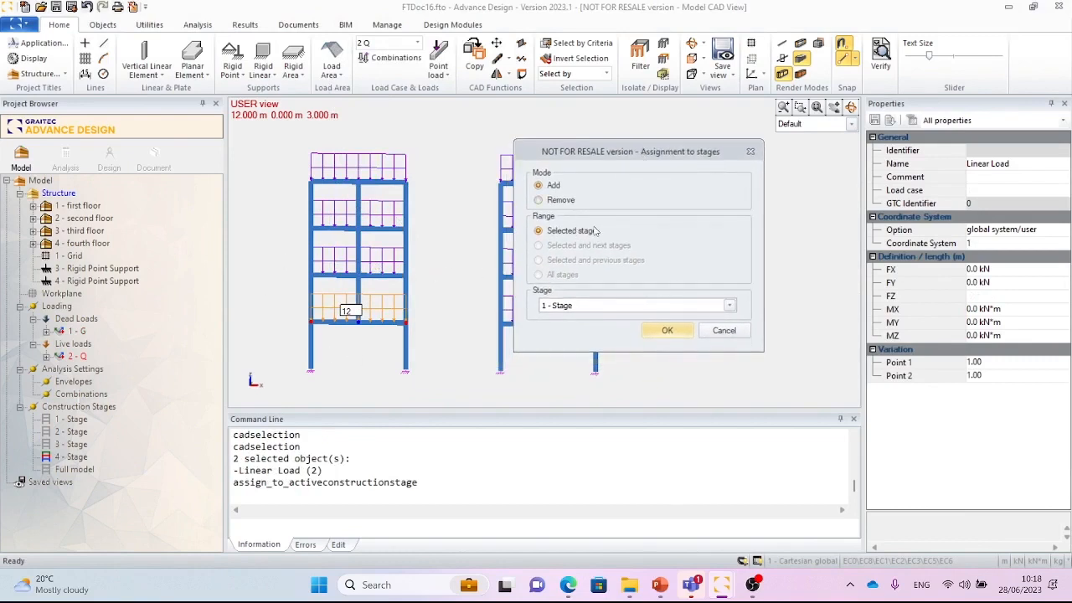
click(677, 332)
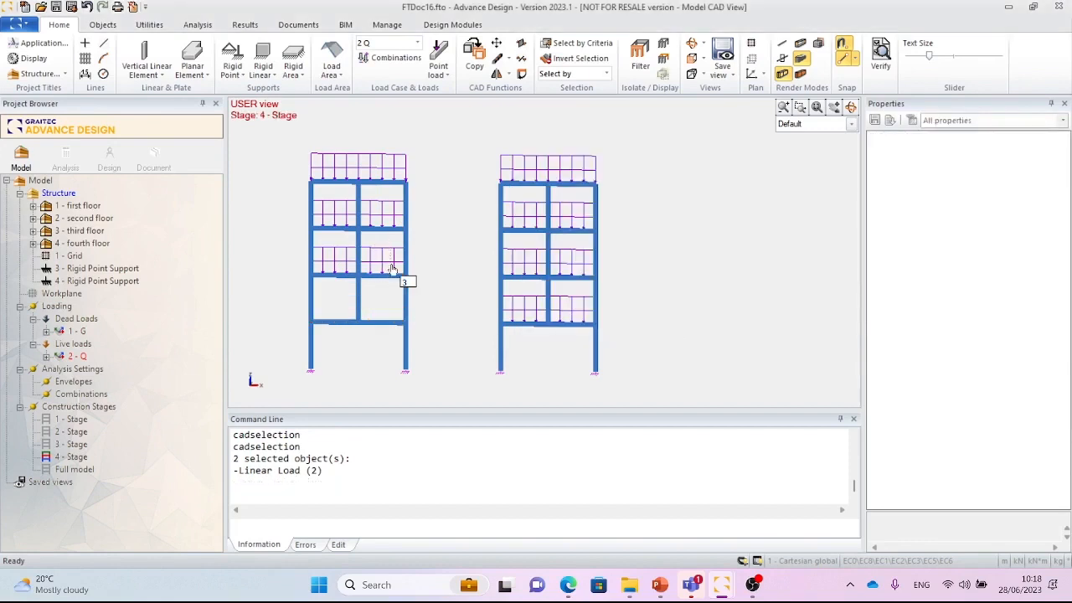
Add the dead and live linear loads on the original frame's second-floor beam to construction stage 2.
click(391, 268)
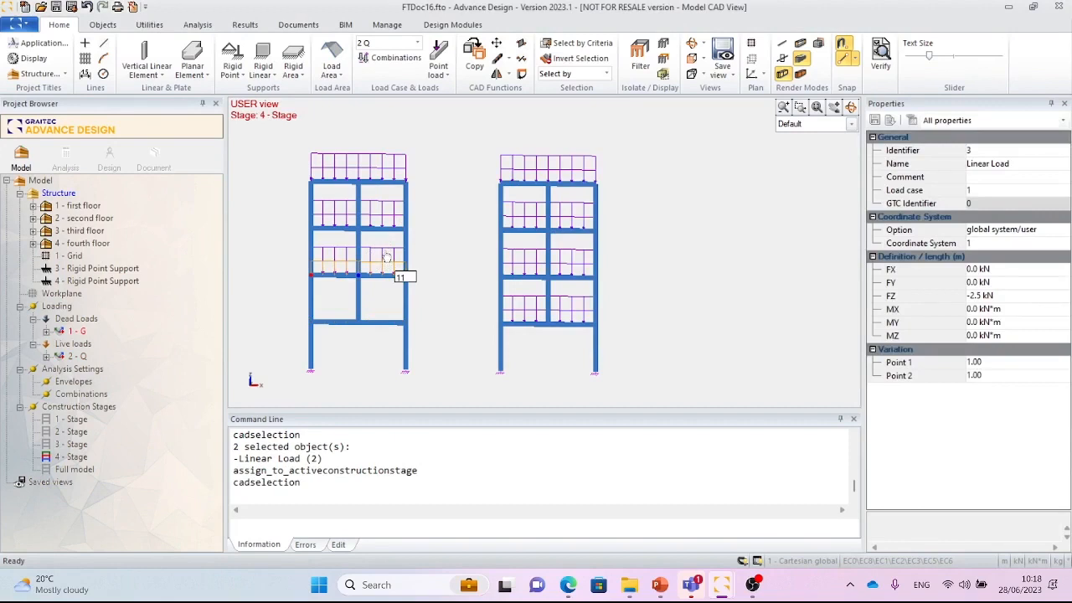
click(386, 255)
right_click(386, 255)
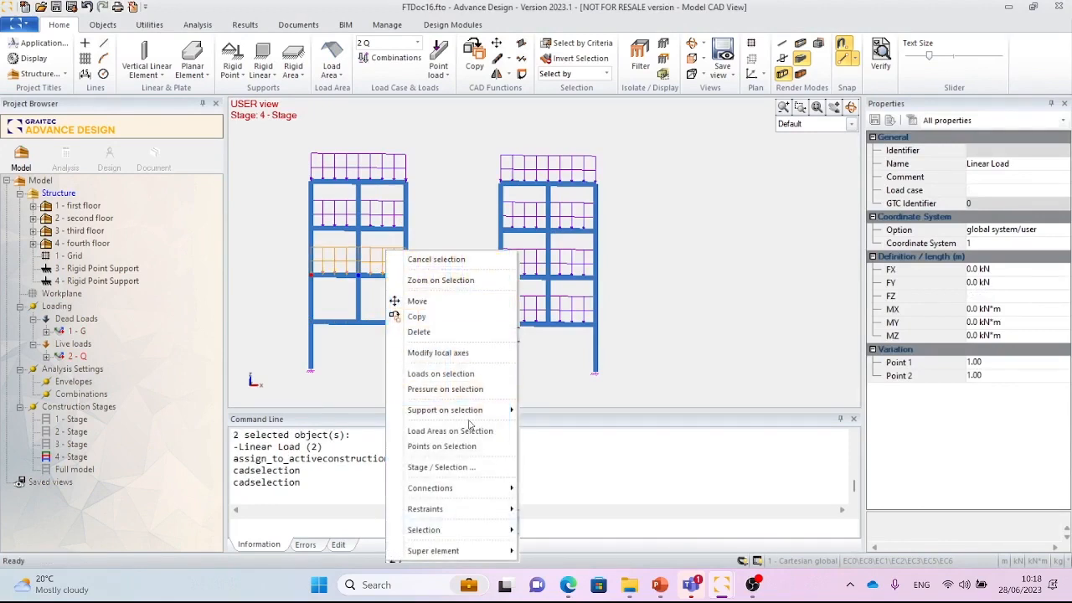
click(491, 469)
click(489, 344)
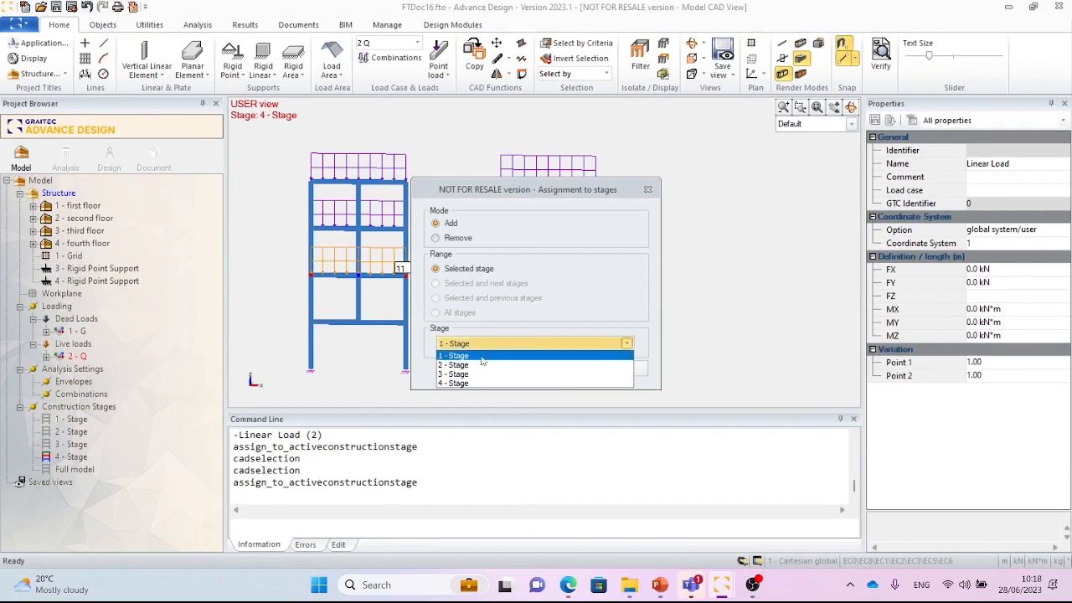
click(489, 366)
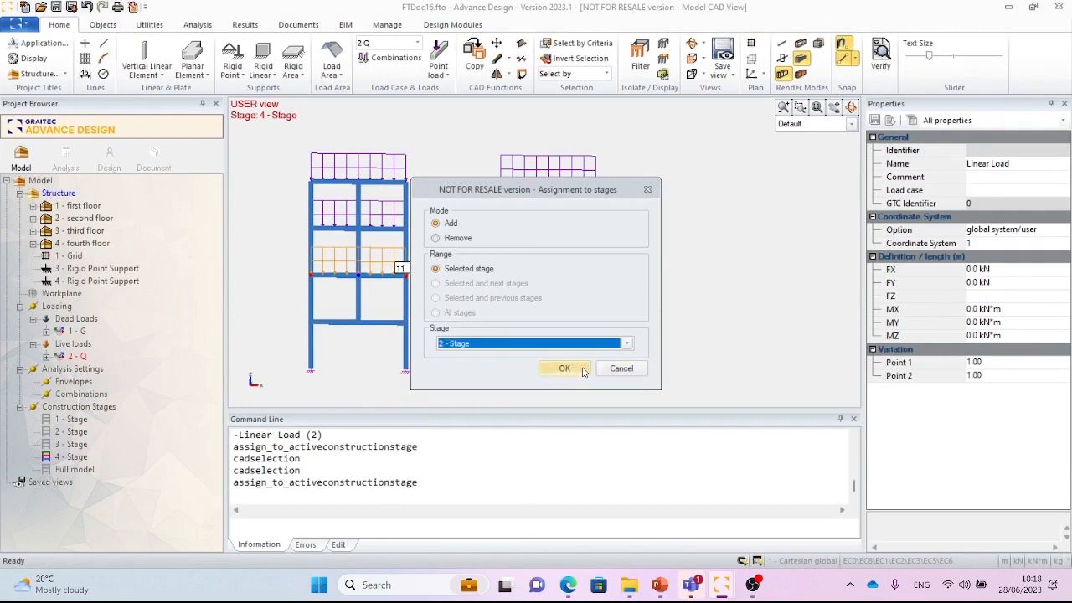
click(565, 368)
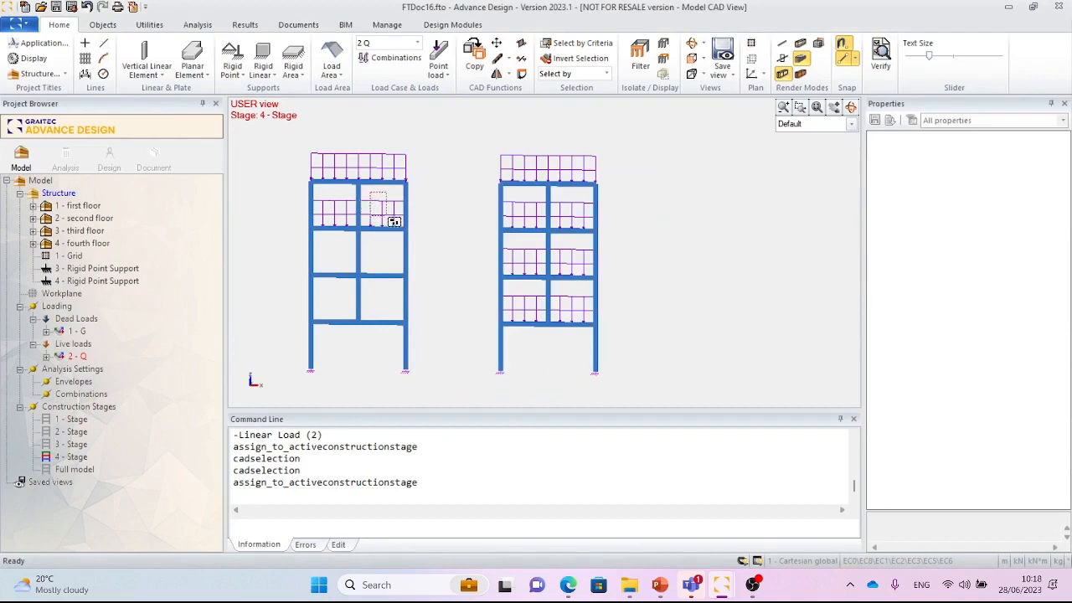
Add the dead and live linear loads on the original frame's third-floor beam to construction stage 3.
click(386, 222)
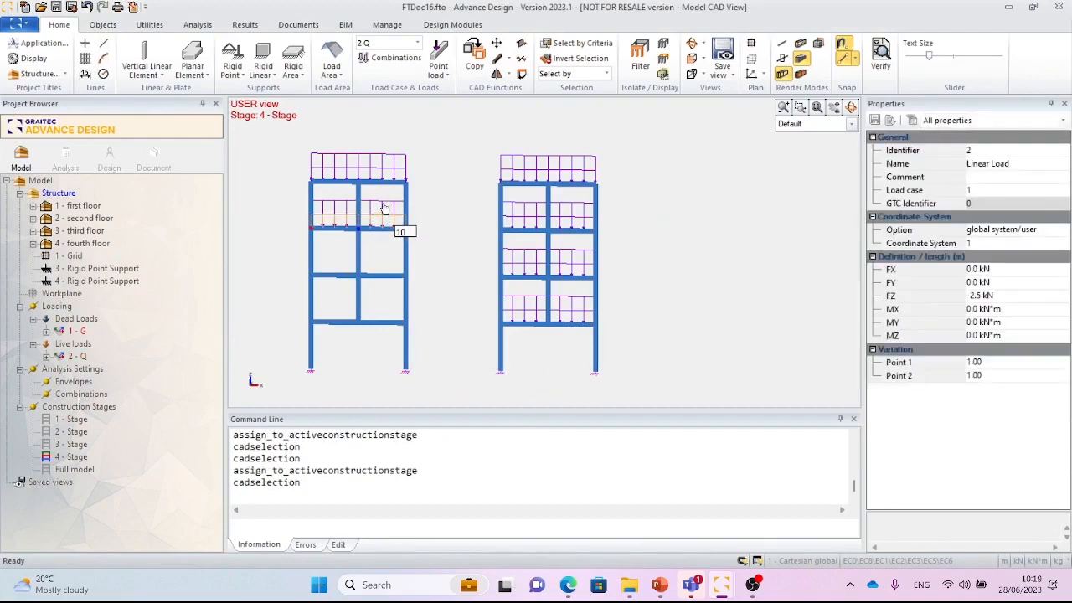
click(383, 211)
right_click(383, 205)
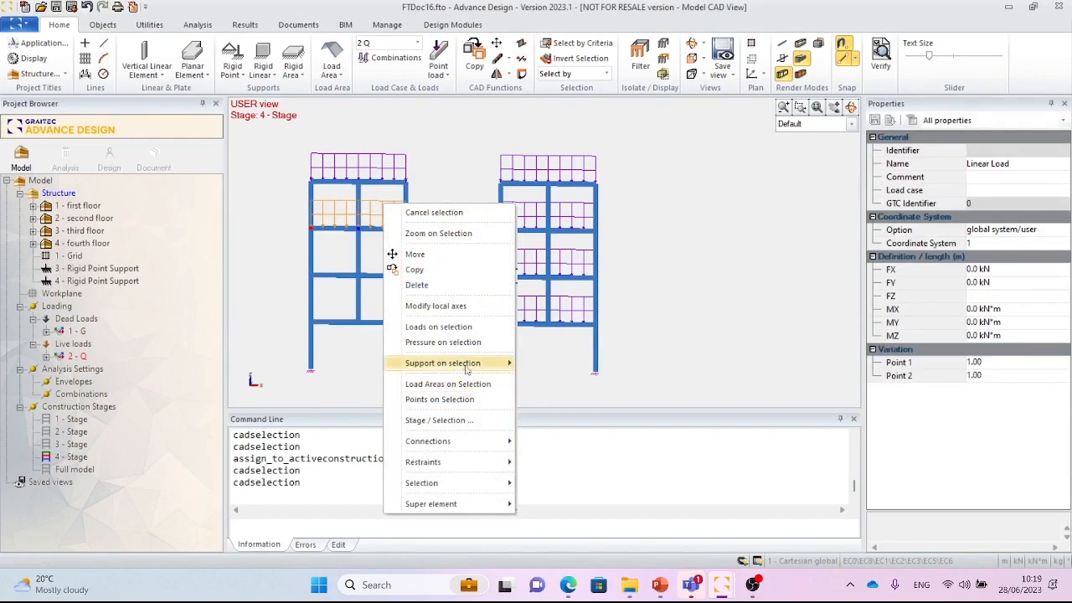
click(469, 420)
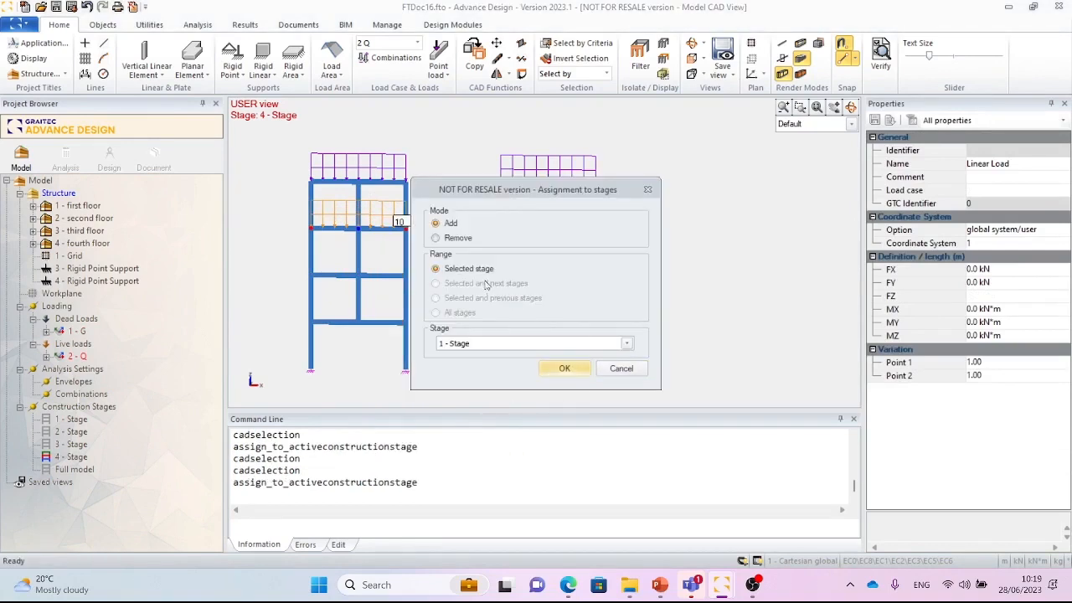
click(482, 344)
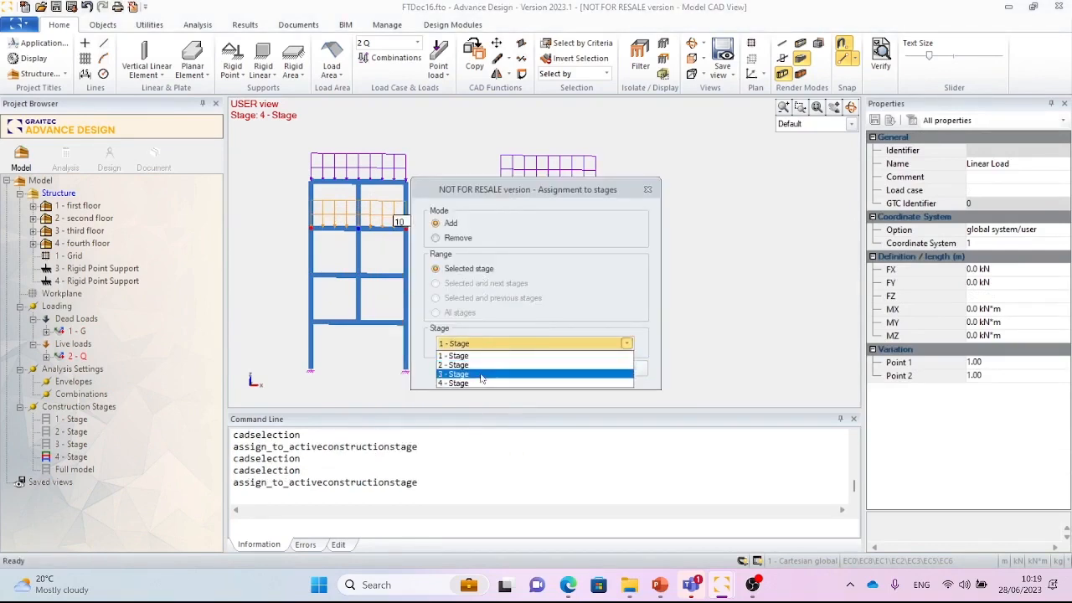
click(482, 376)
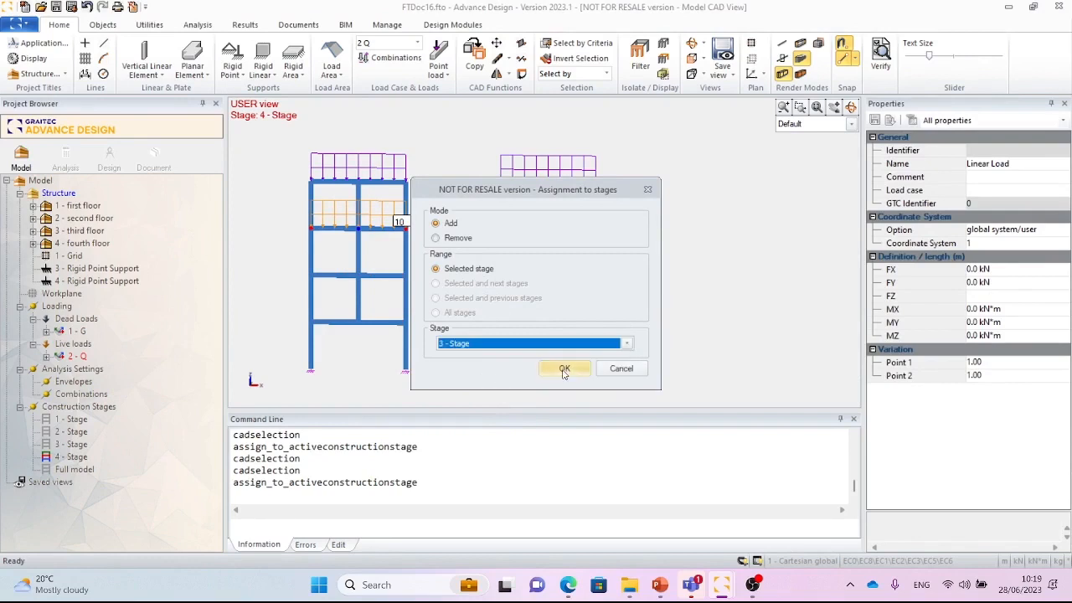
click(617, 368)
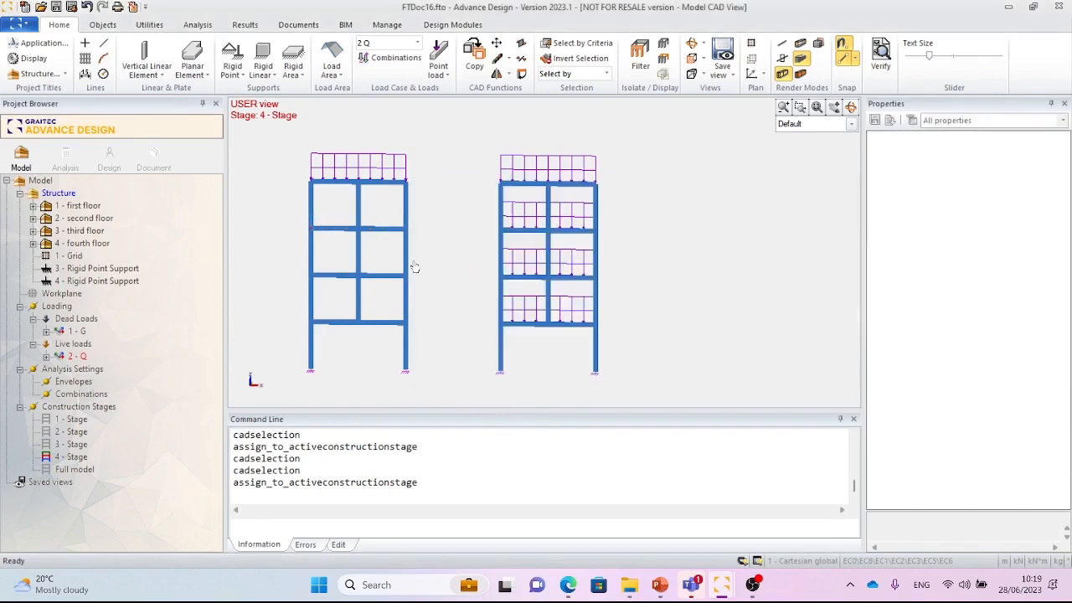
Add the dead and live linear loads on the original frame's top beam to construction stage 4.
click(406, 175)
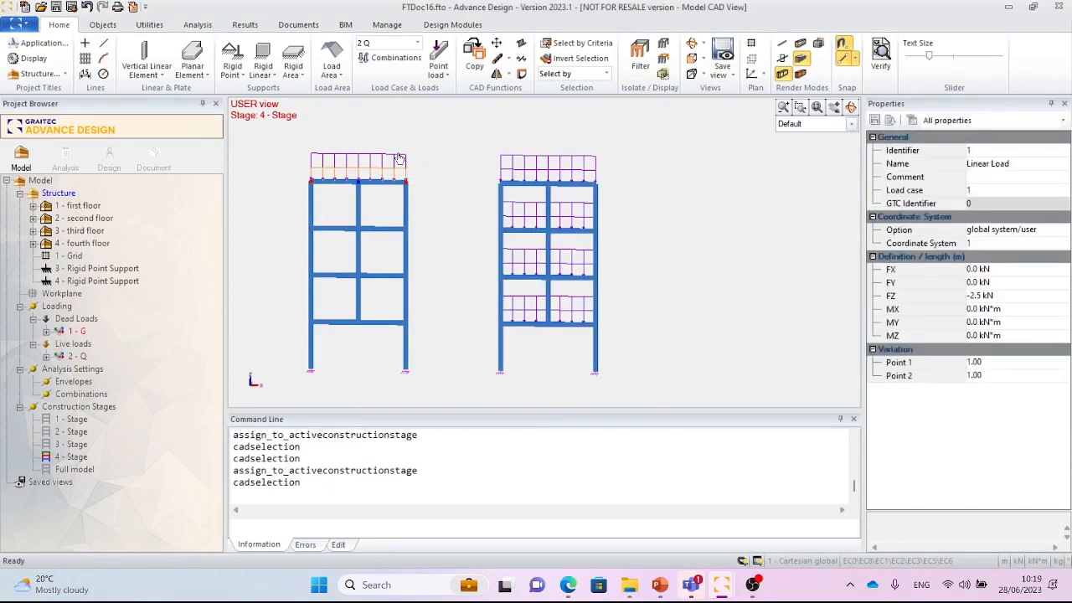
click(395, 158)
right_click(394, 156)
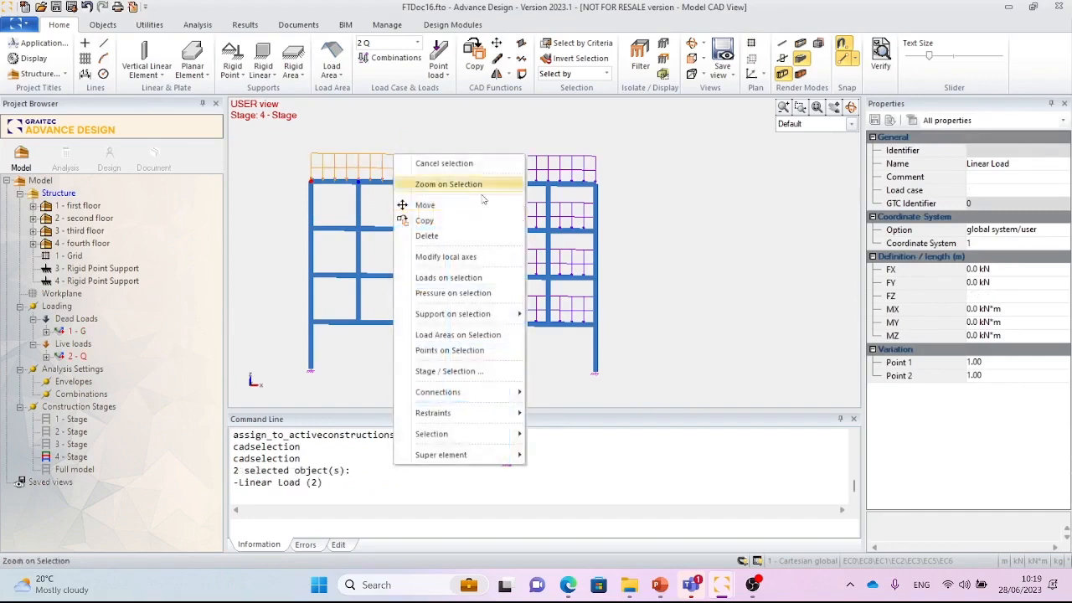
click(494, 372)
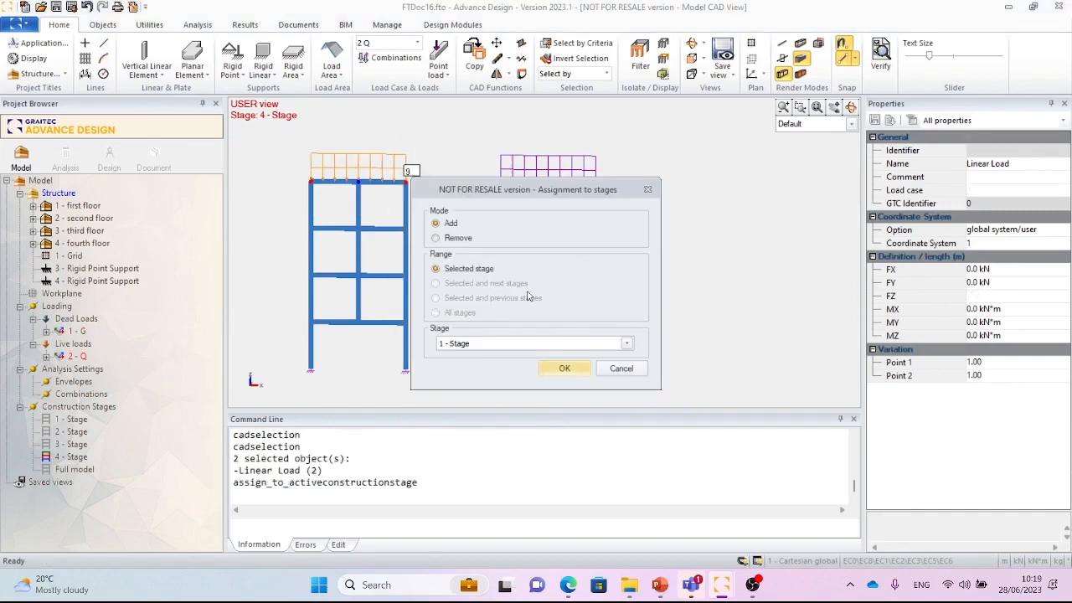
click(471, 343)
click(482, 384)
click(557, 370)
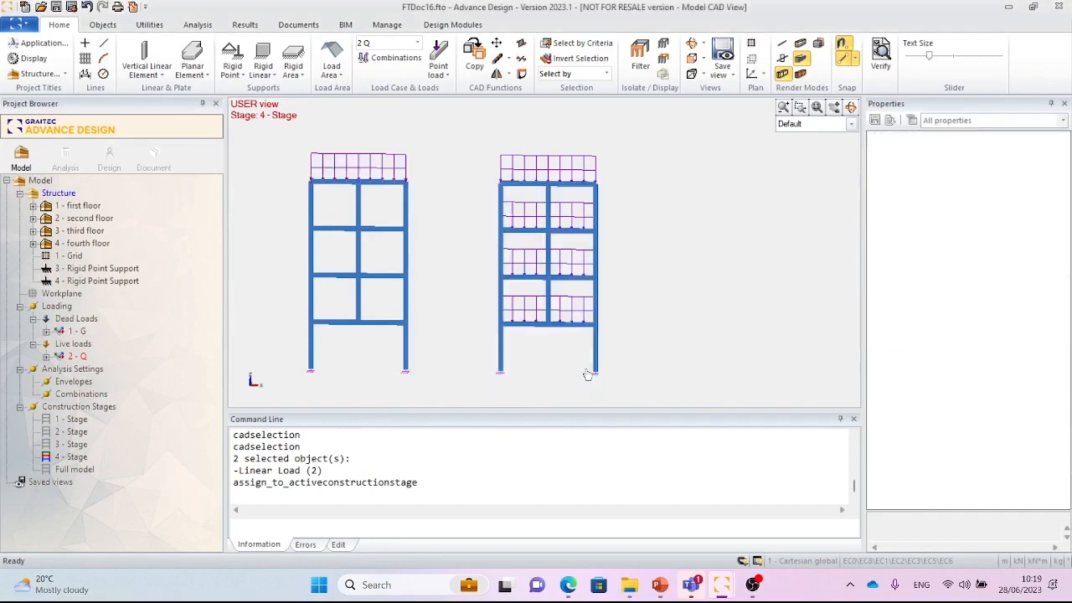
Display construction stages 1 to 4 one after another to check the elements and loads in each.
double_click(58, 422)
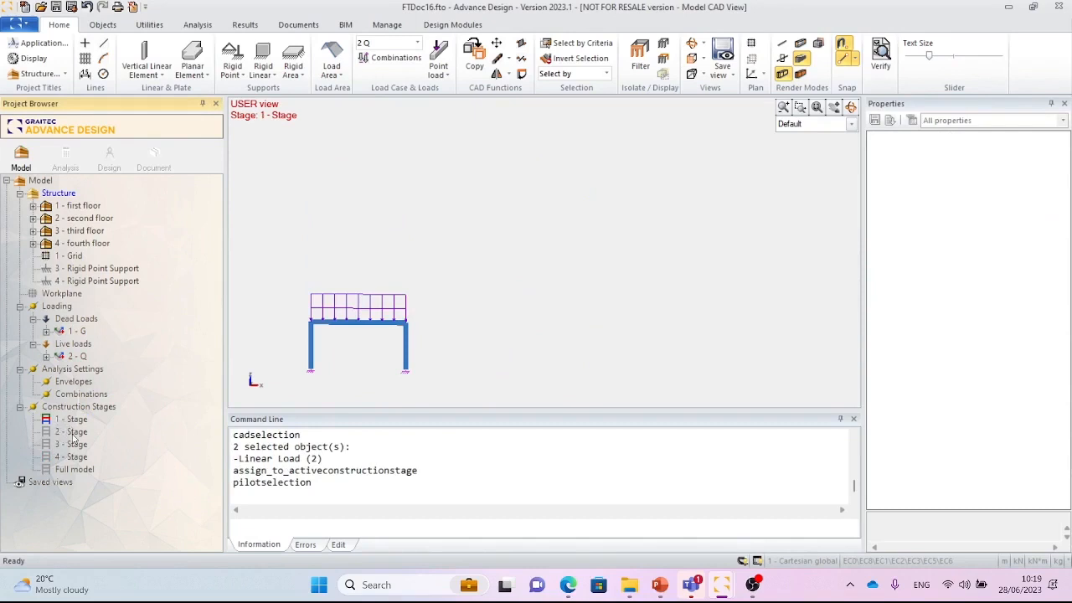
double_click(73, 433)
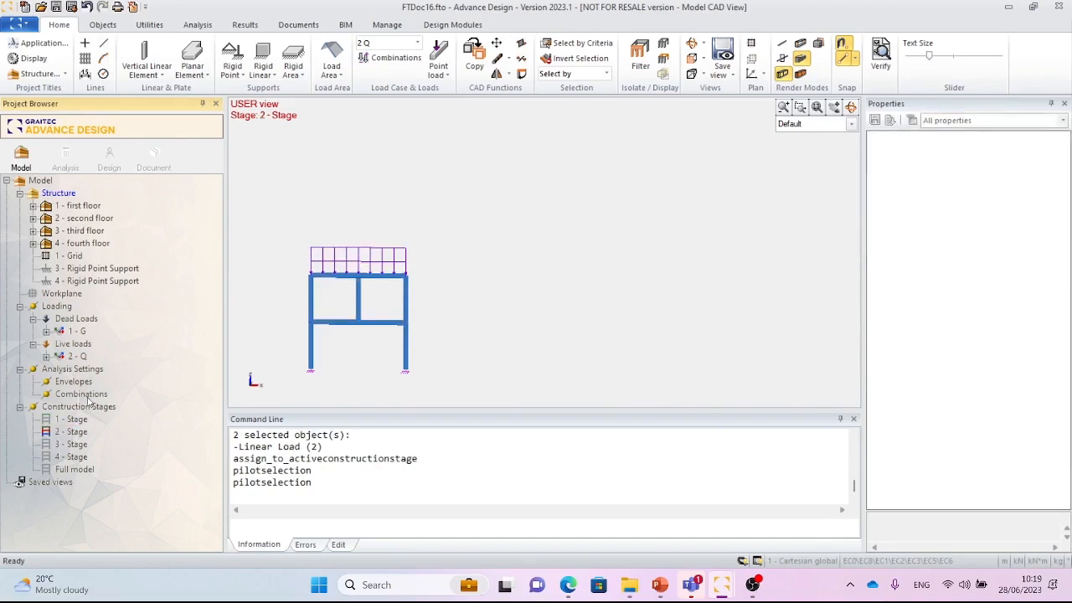
double_click(73, 444)
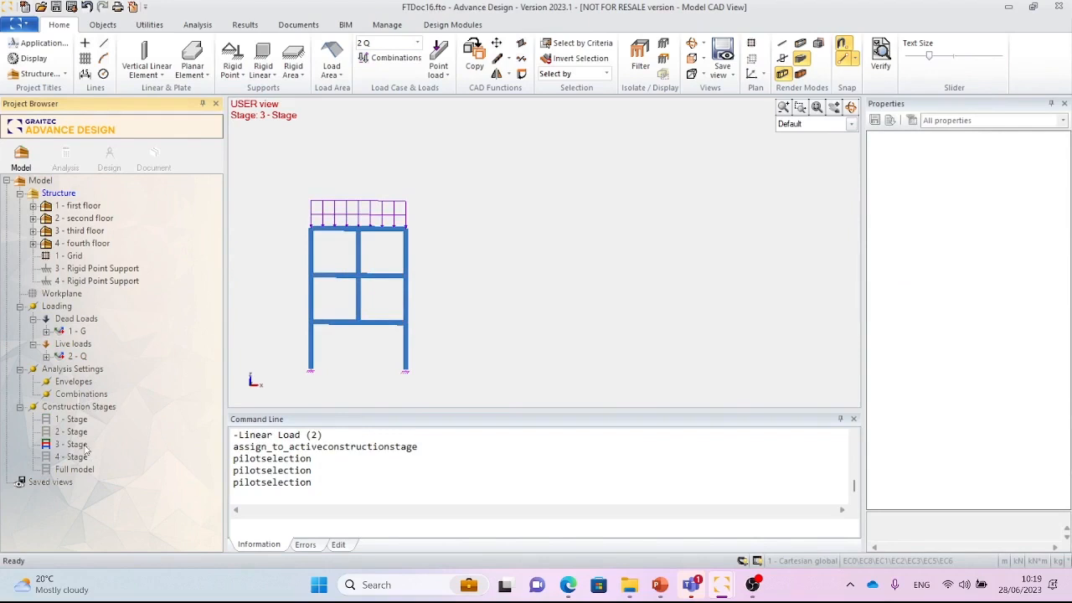
double_click(82, 458)
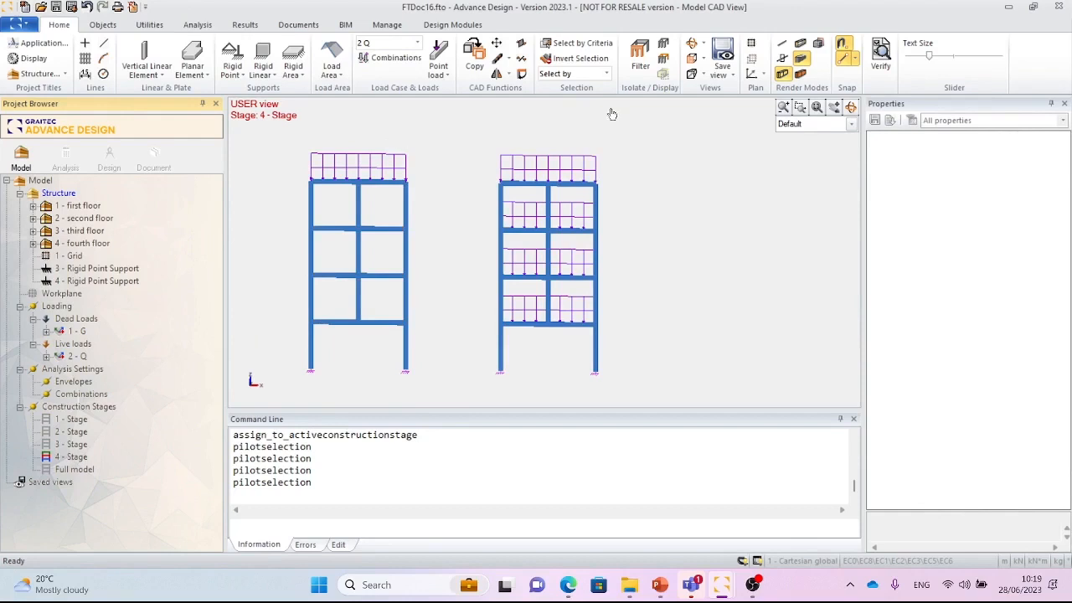
Add the dead and live linear loads on all four beams of the copied frame to construction stage 4.
click(507, 177)
click(515, 167)
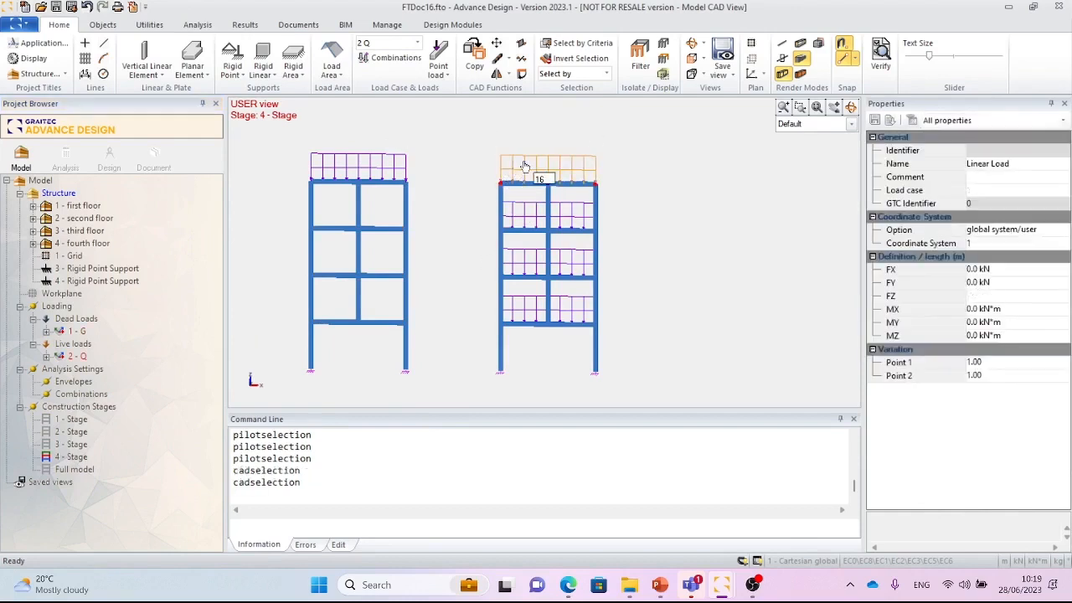
click(521, 220)
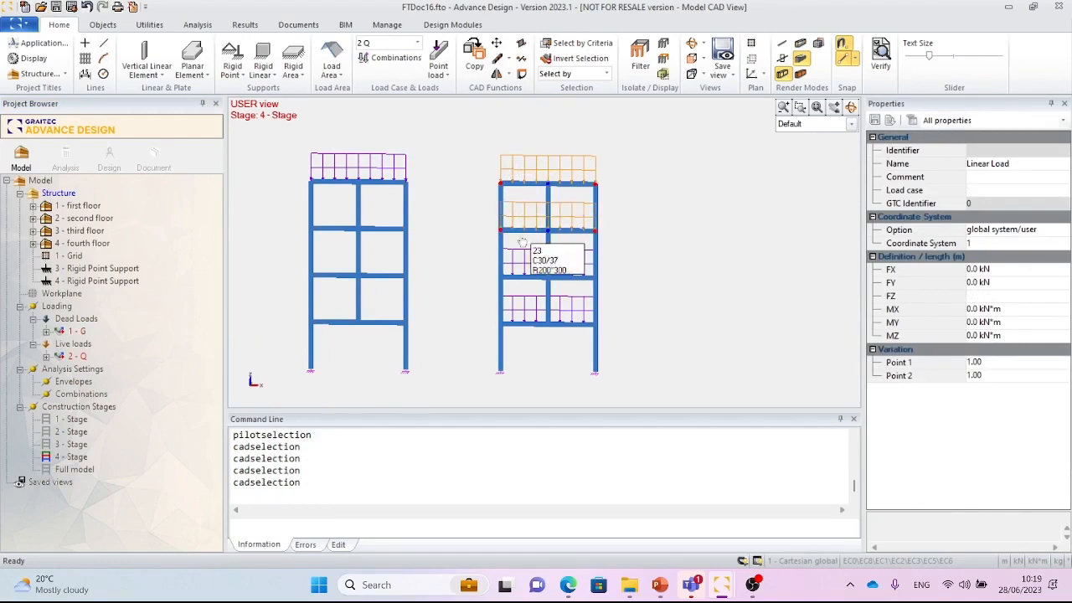
click(541, 267)
click(536, 308)
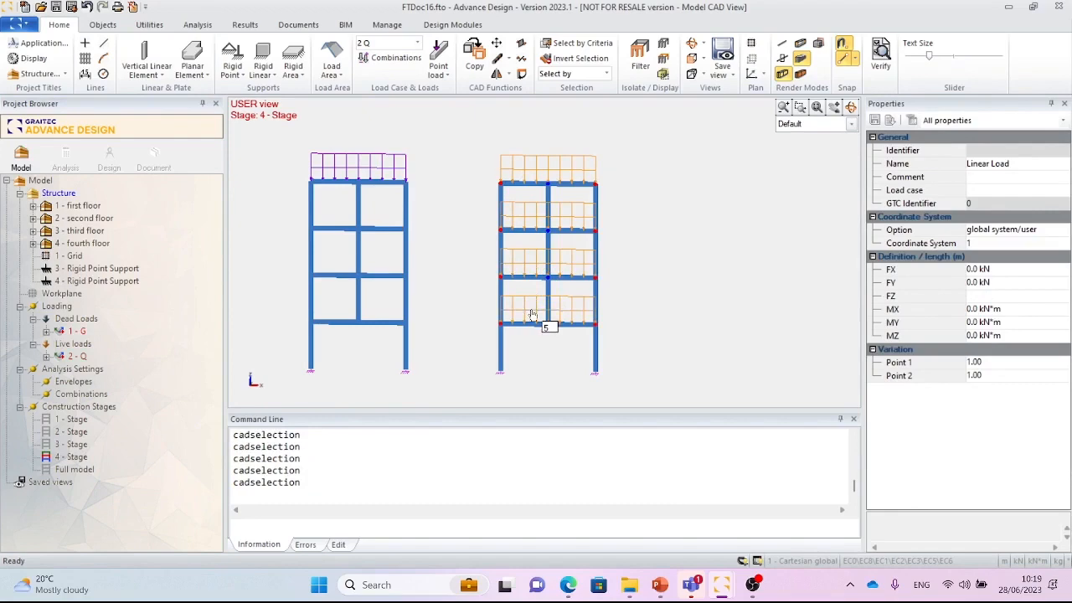
right_click(544, 315)
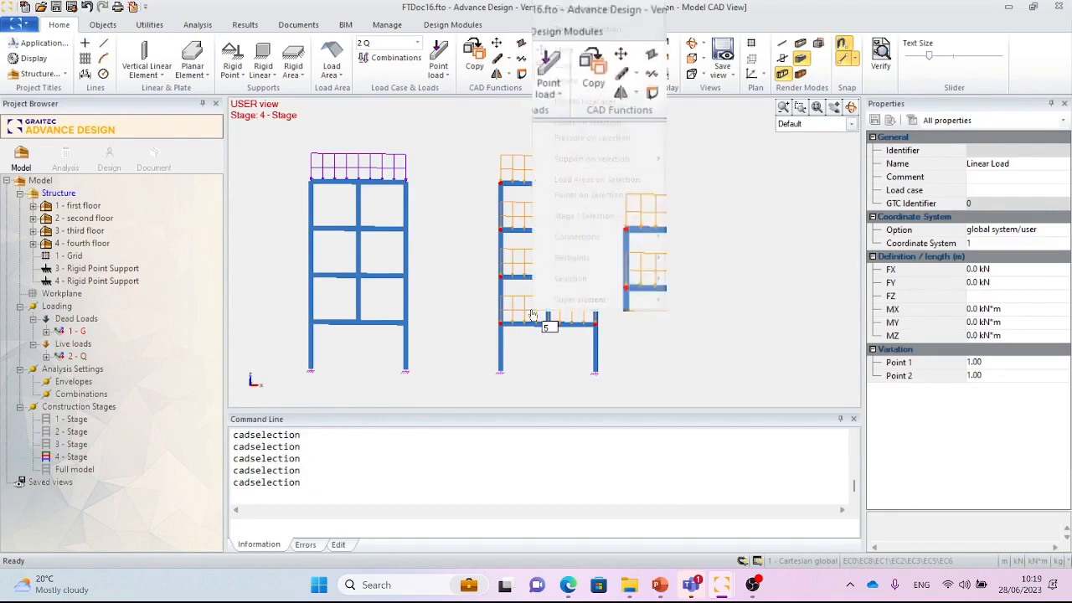
click(593, 216)
click(482, 343)
click(484, 383)
click(559, 374)
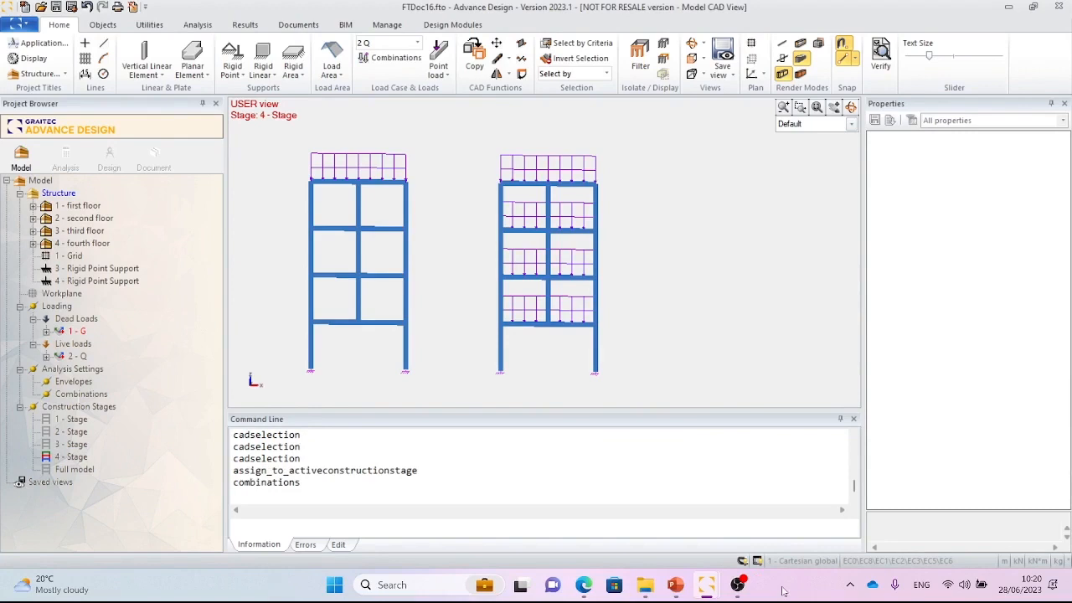
Generate simplified load combinations with the preset options and update the load case codes.
click(386, 65)
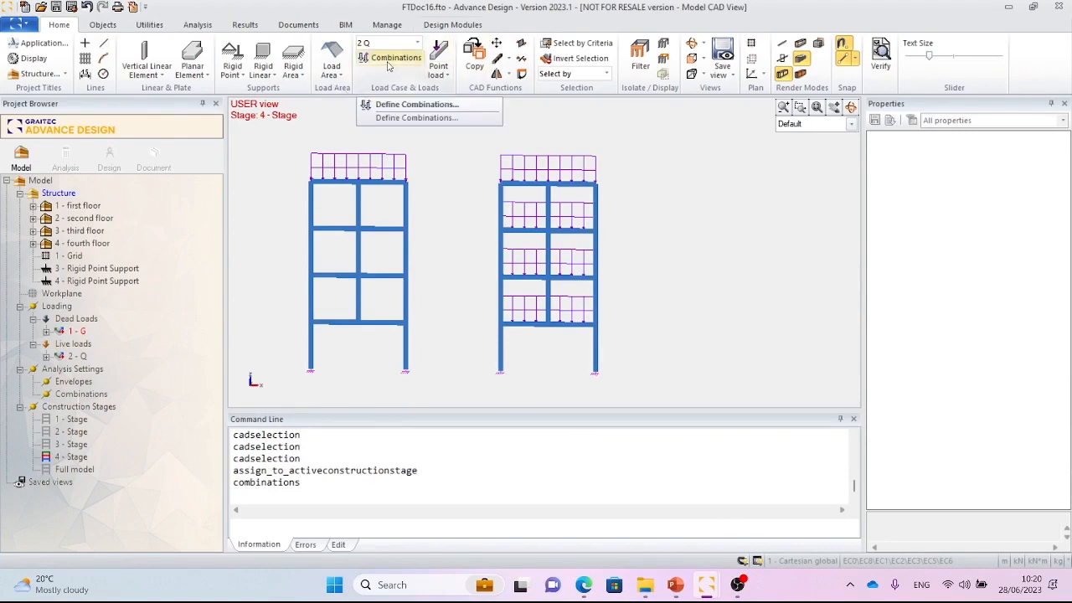
click(394, 65)
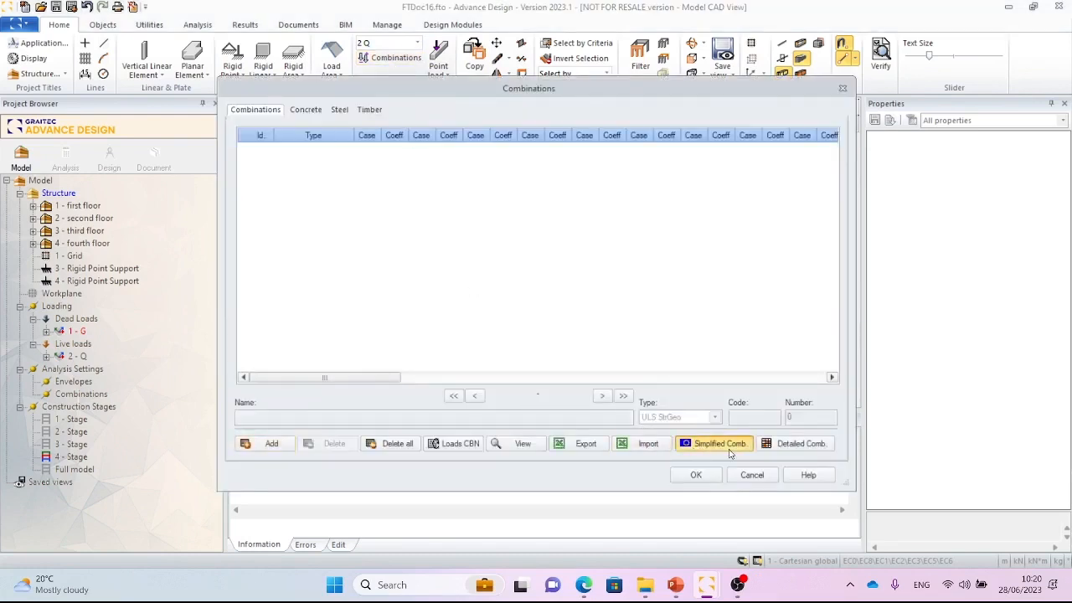
click(730, 453)
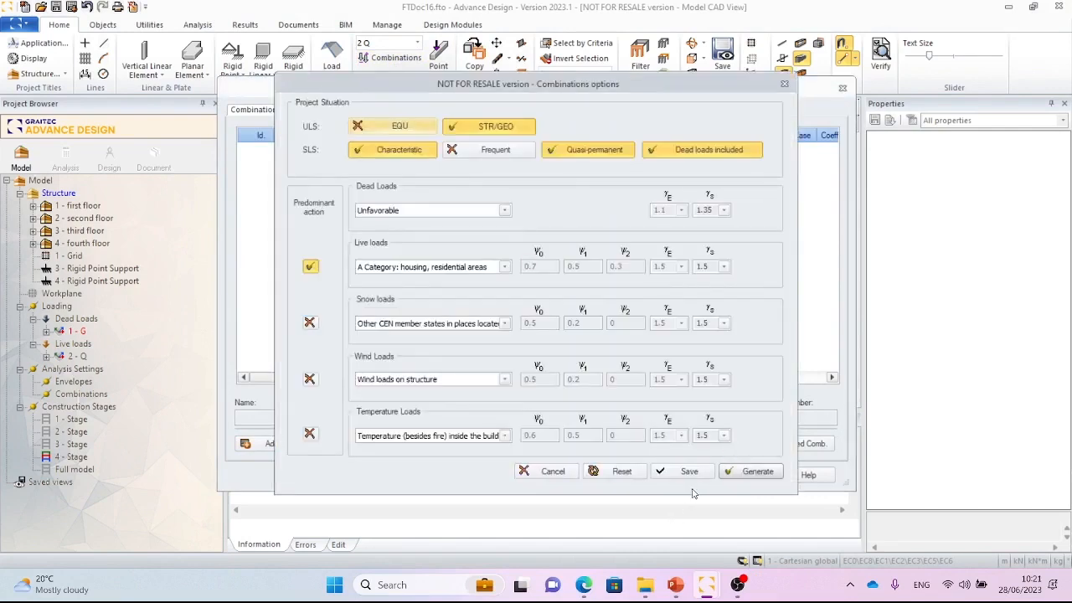
click(751, 475)
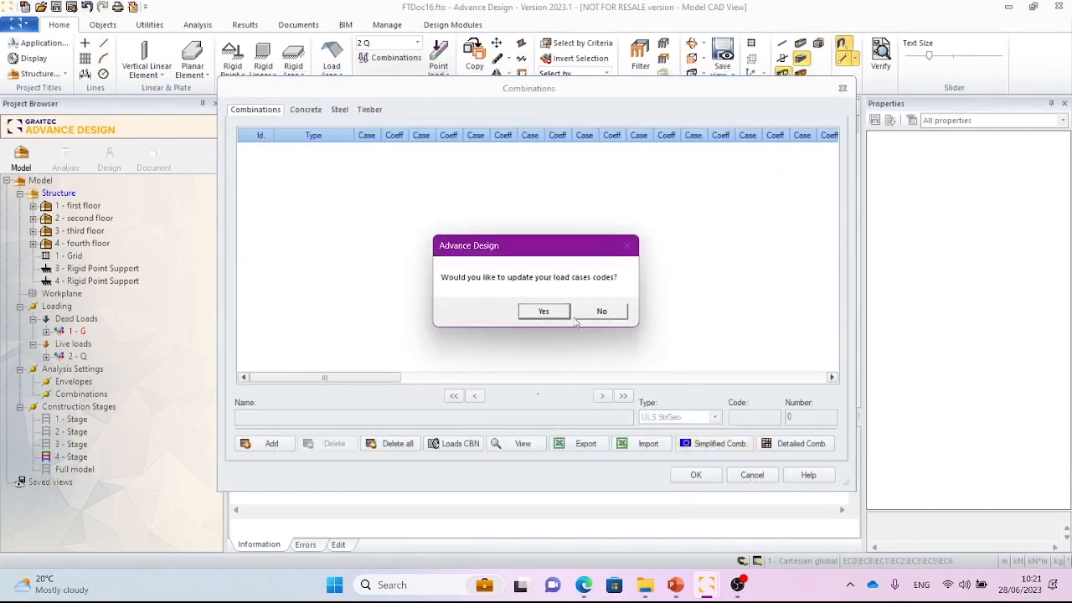
click(553, 312)
click(712, 476)
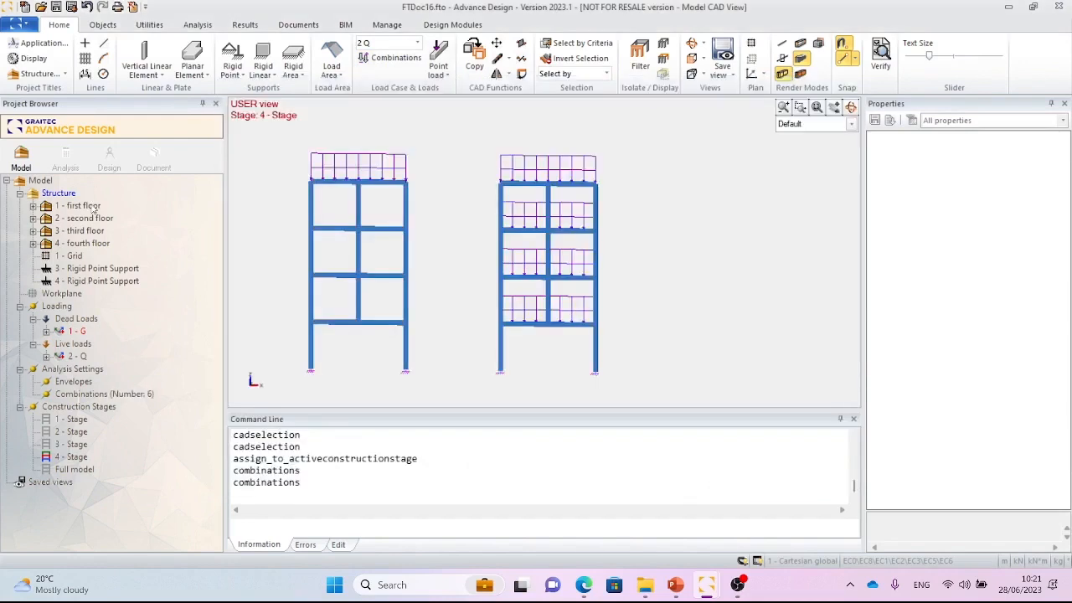
Create a new analysis model and run the FE calculation with RC Design, without restricting it to a selected construction stage.
click(66, 156)
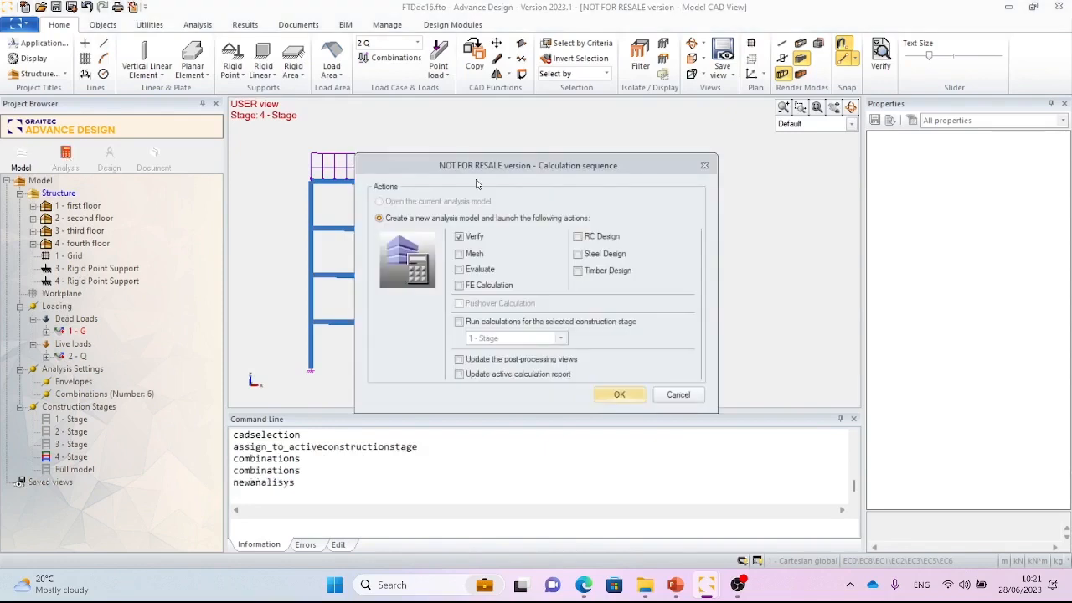
drag(496, 177, 750, 165)
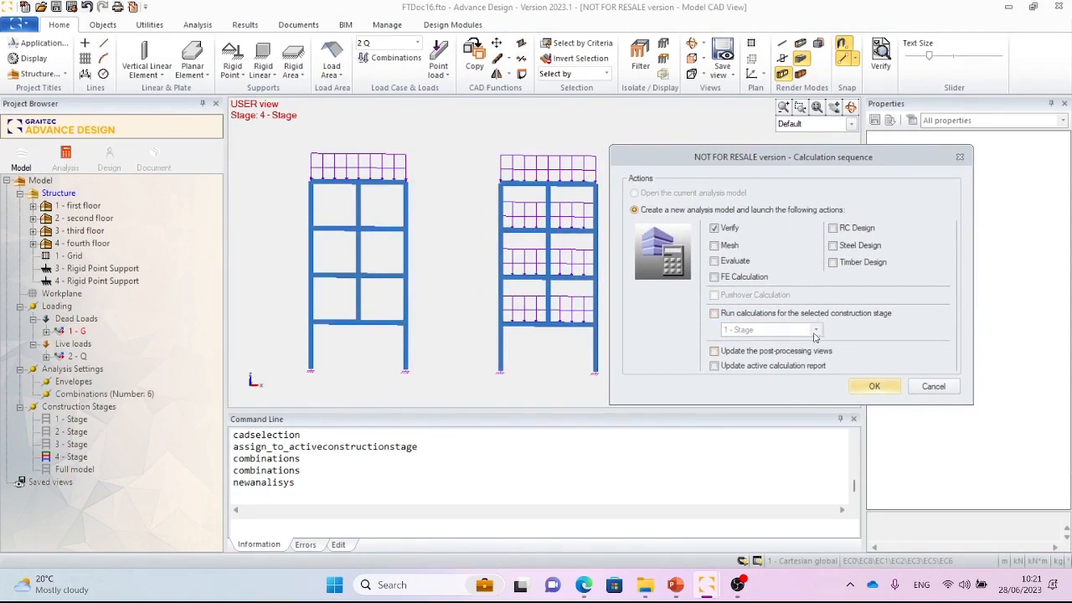
click(771, 315)
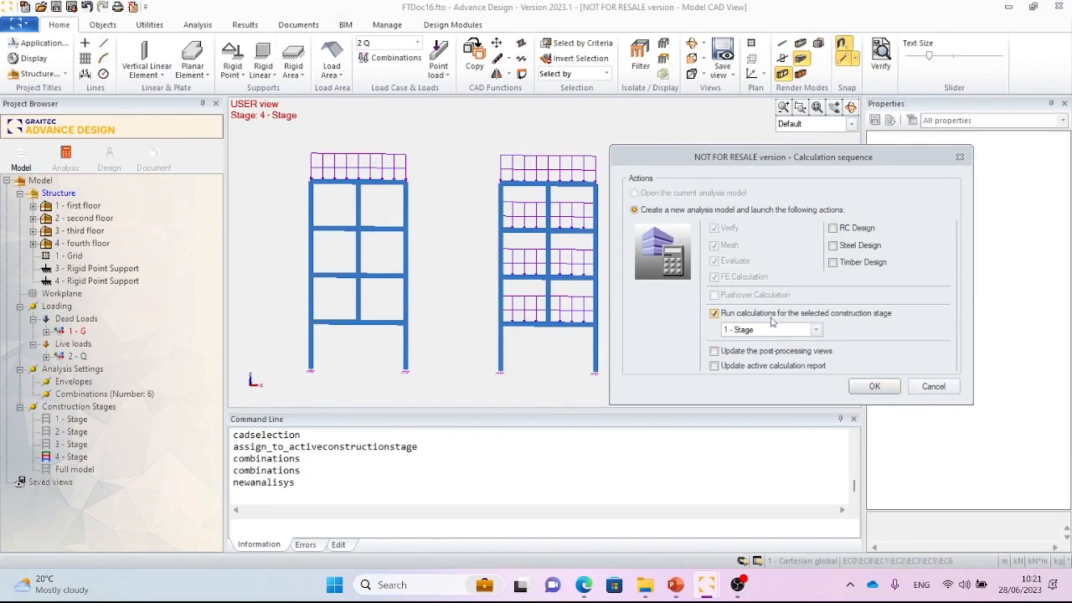
click(817, 330)
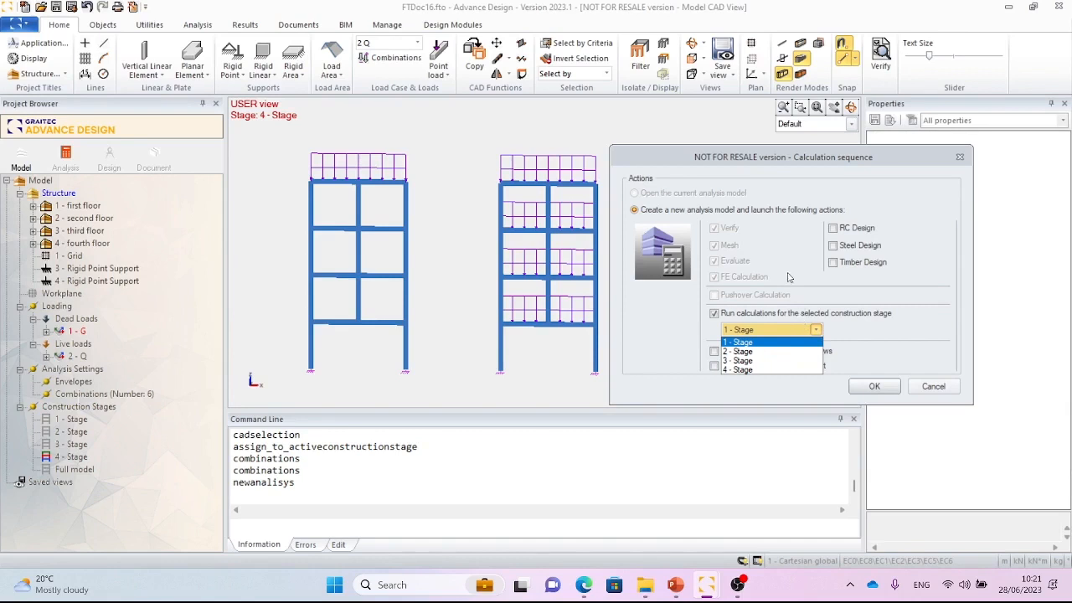
click(760, 298)
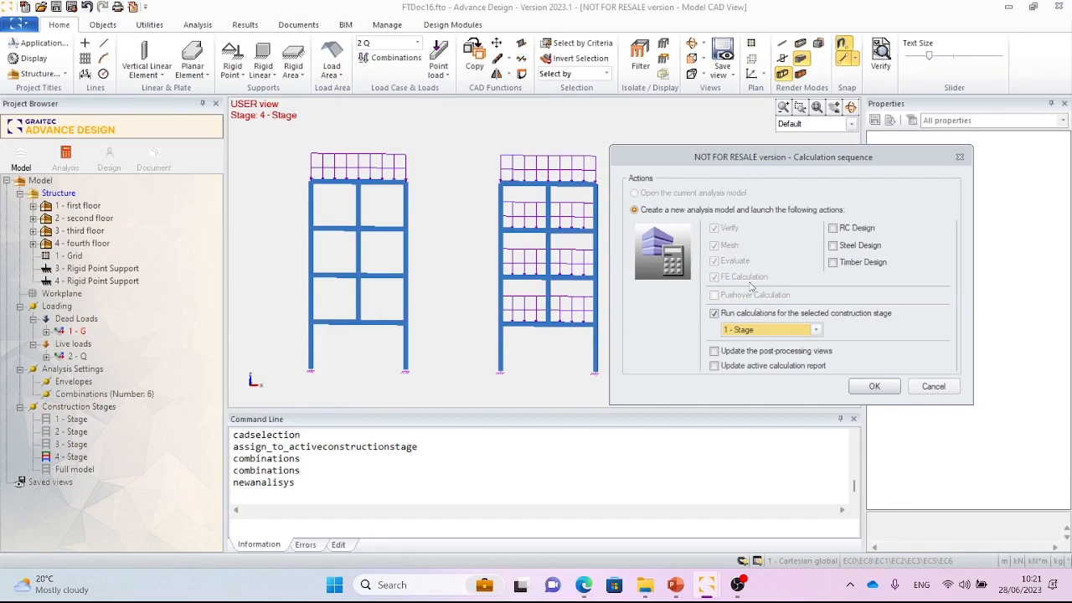
click(755, 316)
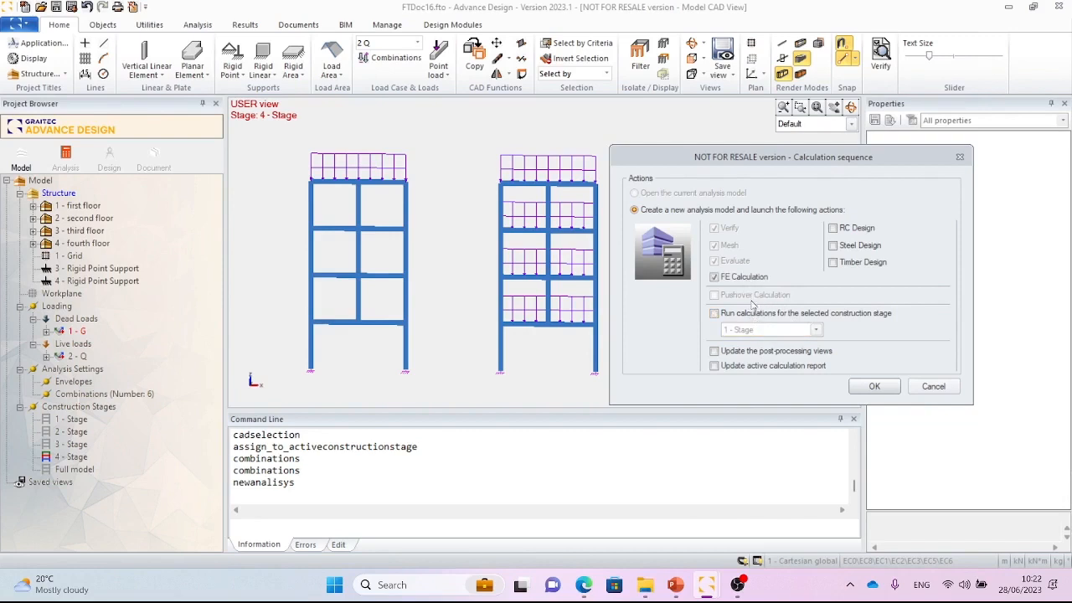
click(836, 231)
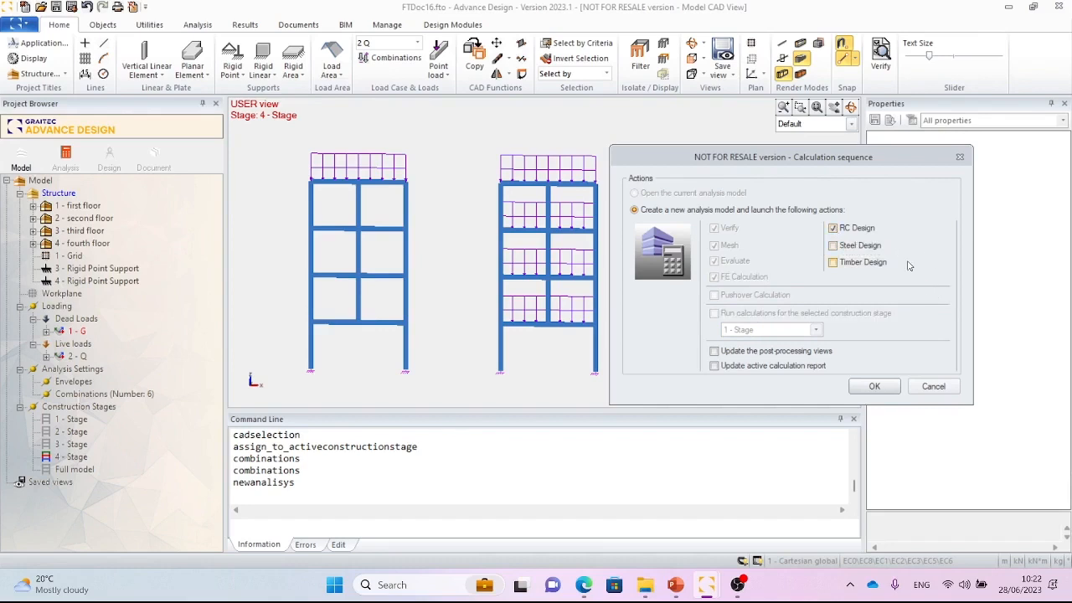
click(875, 386)
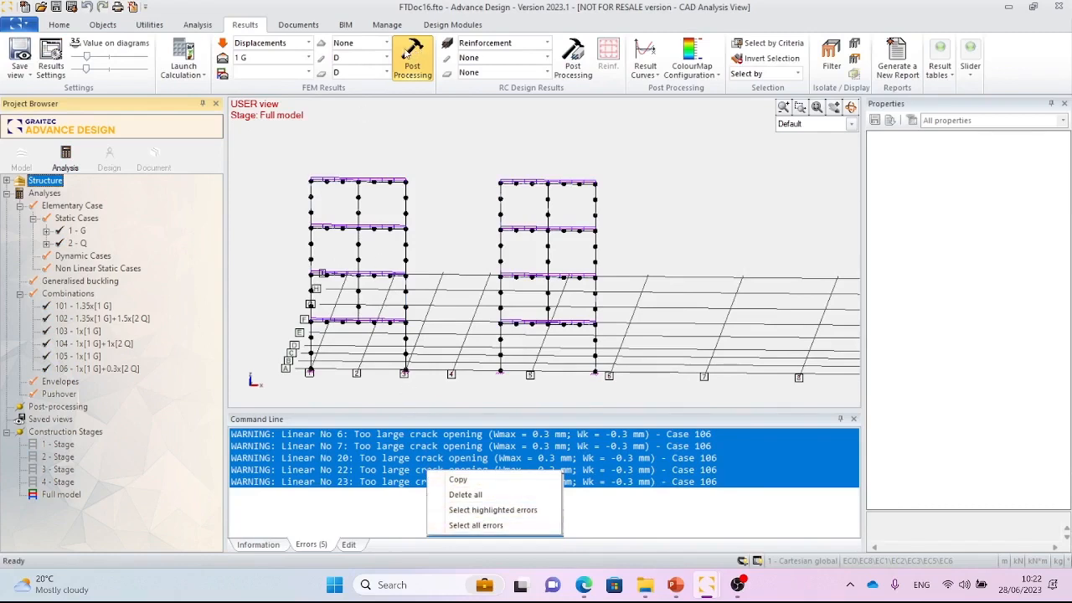
Display the displacements of both frames for load case 1 G and combination 102, with values on the diagrams.
click(407, 52)
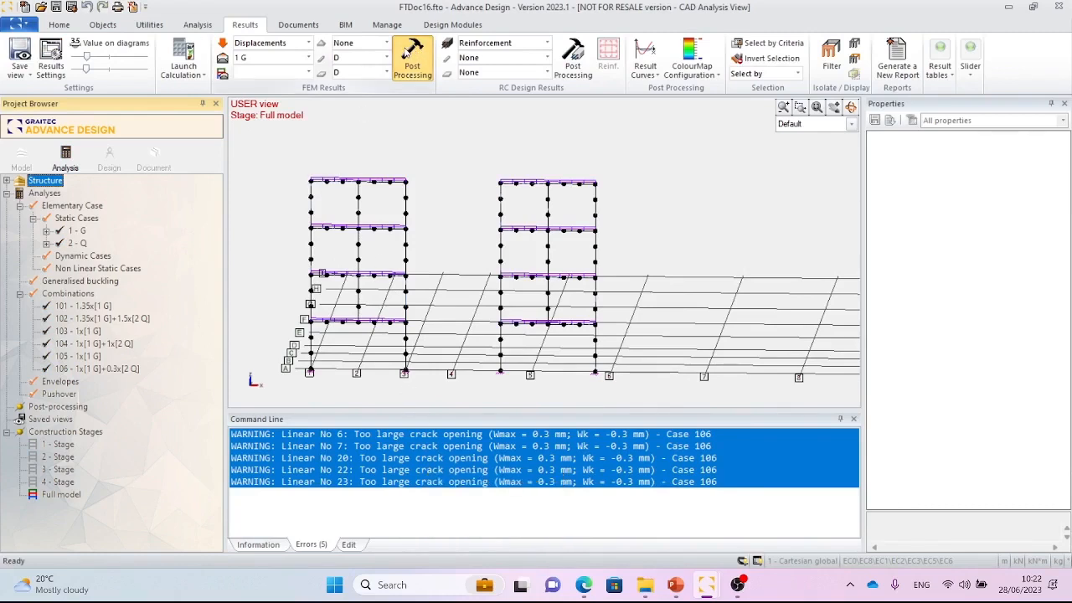
click(406, 52)
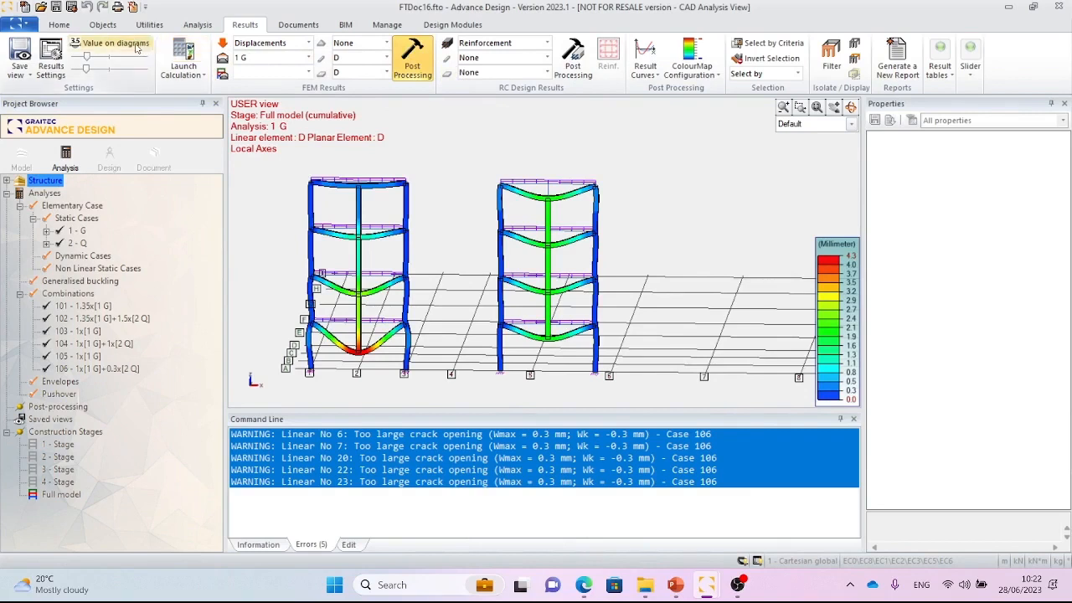
click(309, 57)
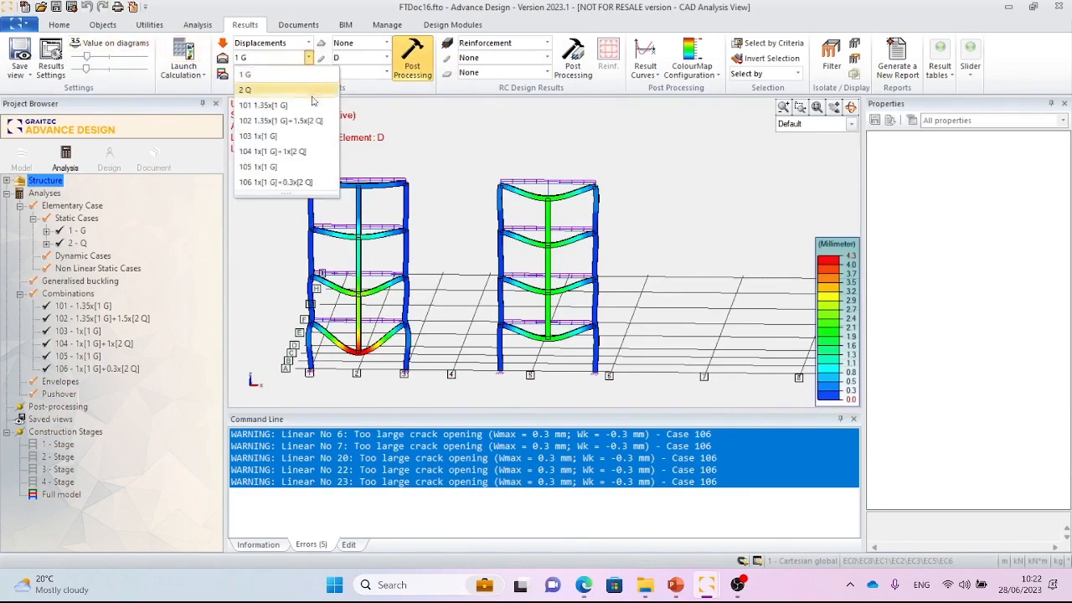
click(317, 122)
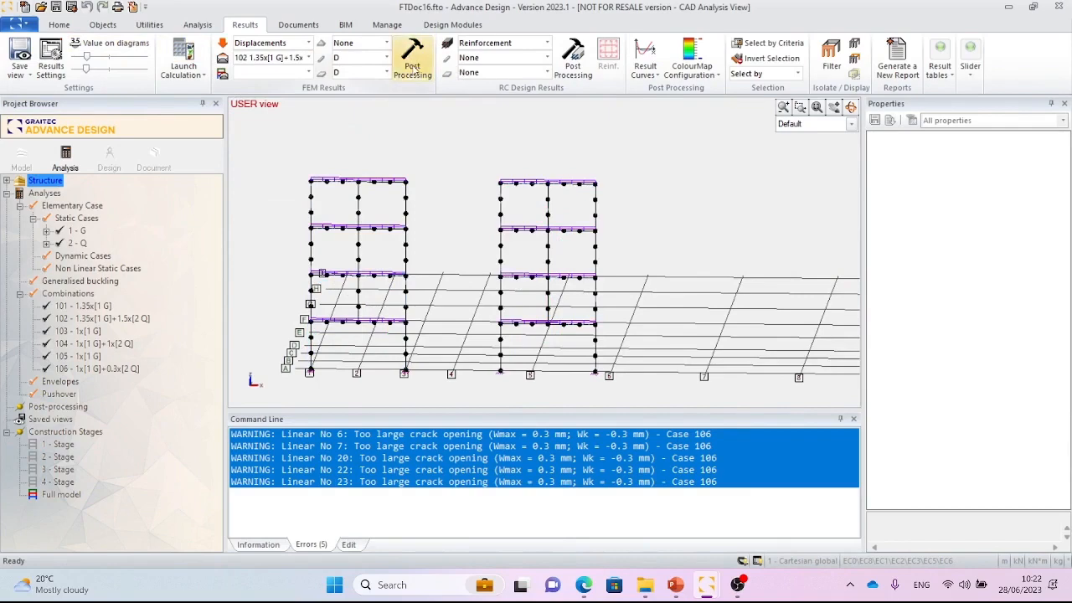
click(413, 69)
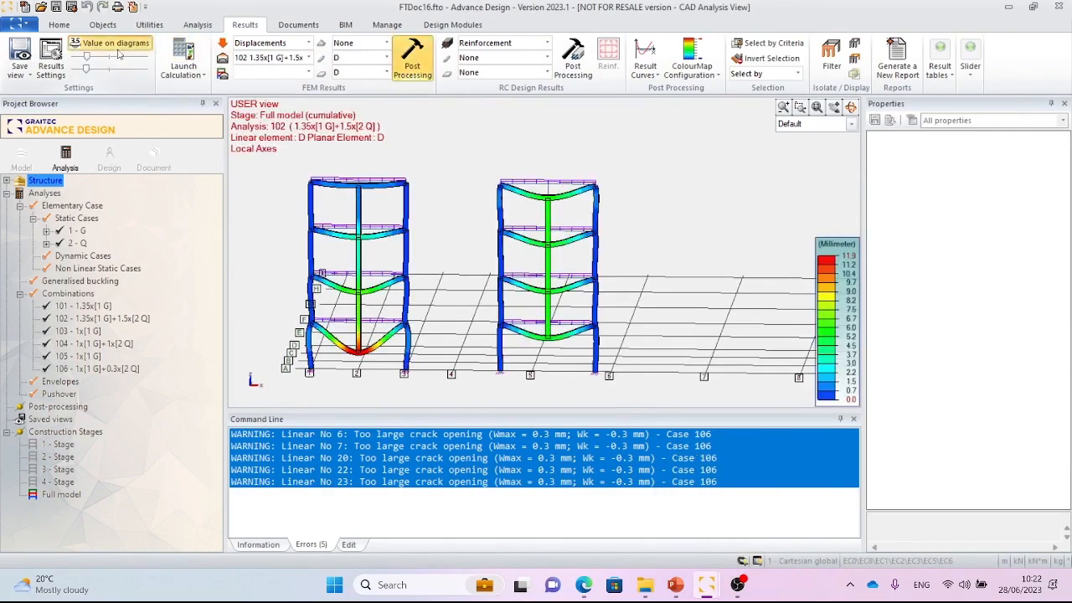
drag(88, 57, 122, 55)
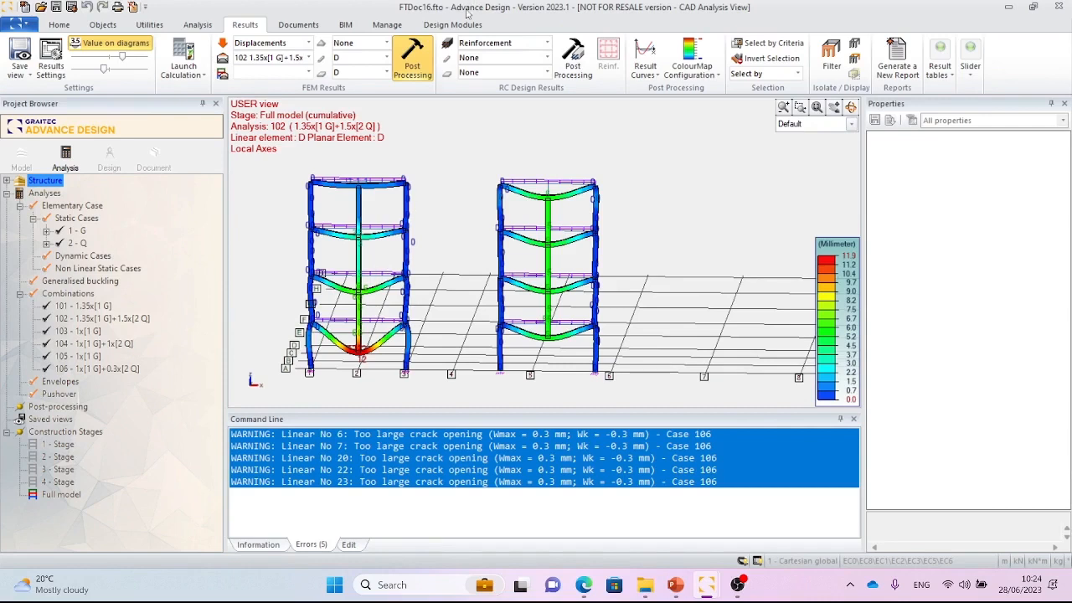
Display the My forces on the linear elements for combination 102 with smaller diagrams.
click(307, 43)
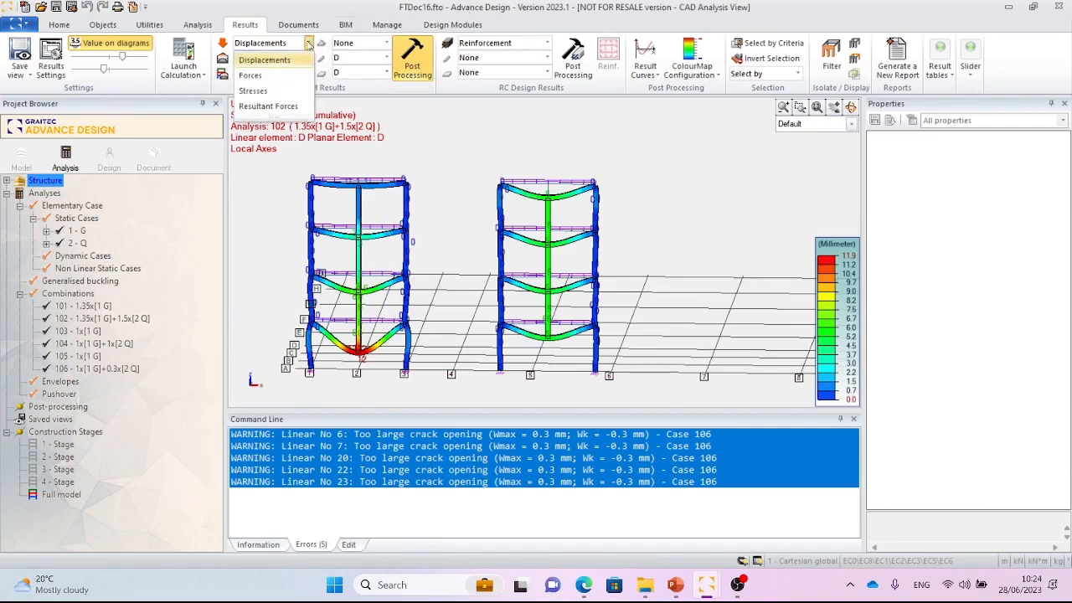
click(307, 76)
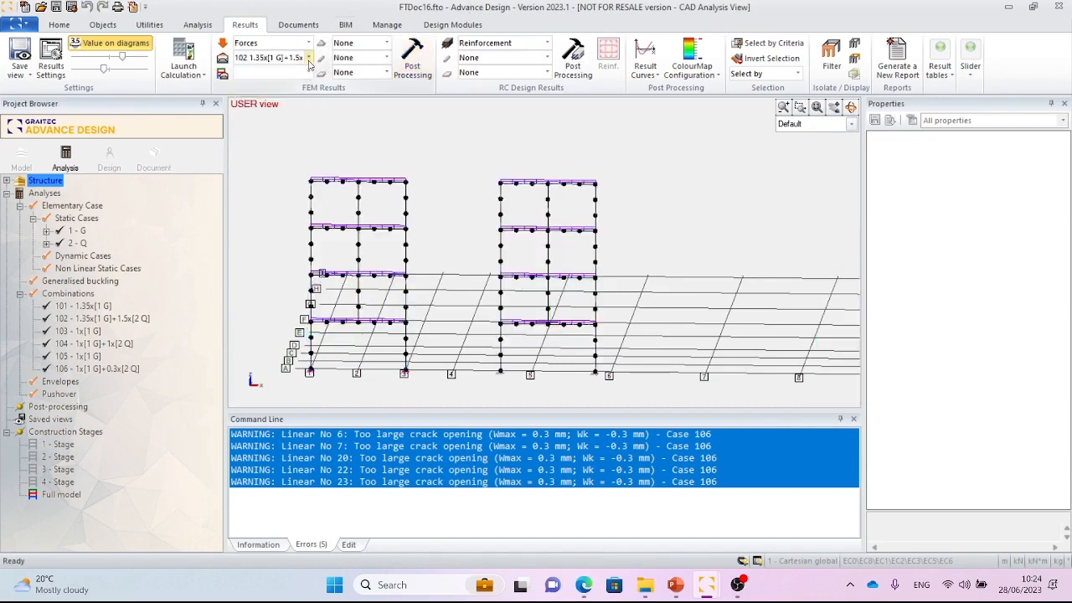
click(386, 57)
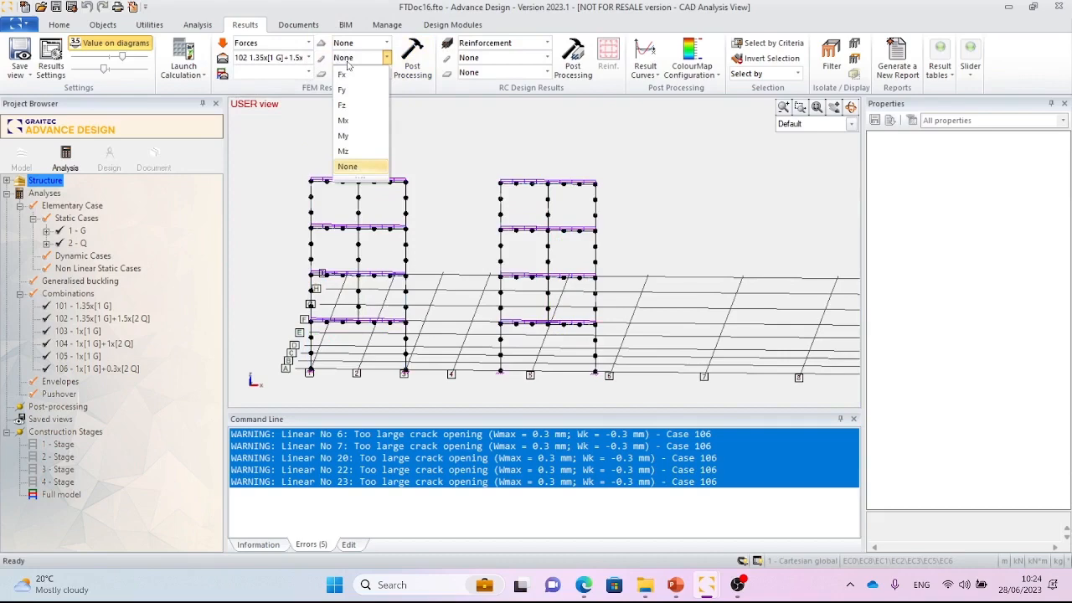
click(350, 135)
click(411, 52)
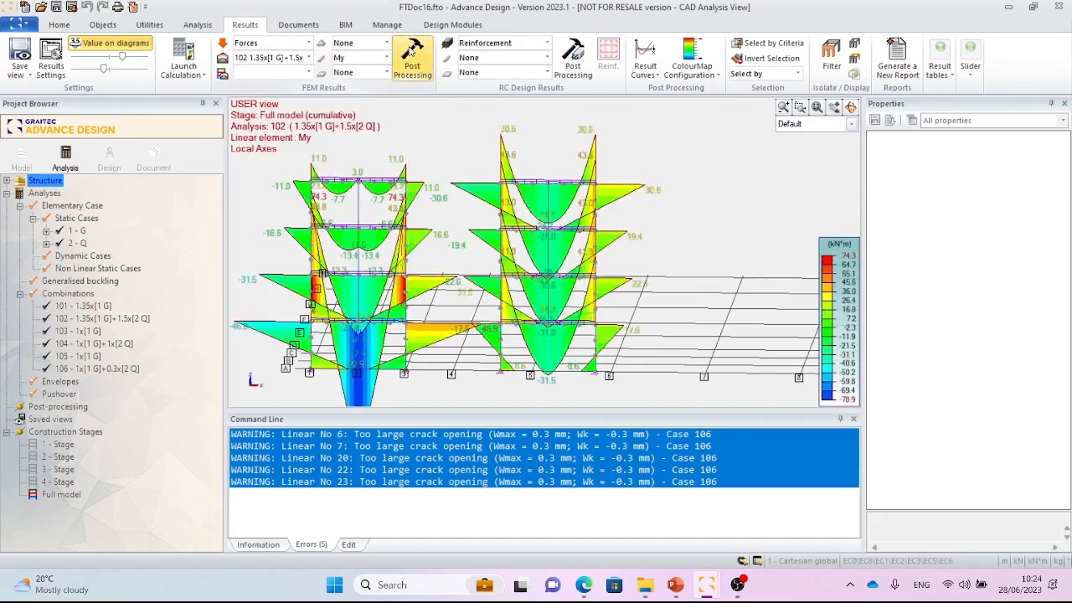
click(114, 59)
drag(103, 69, 82, 75)
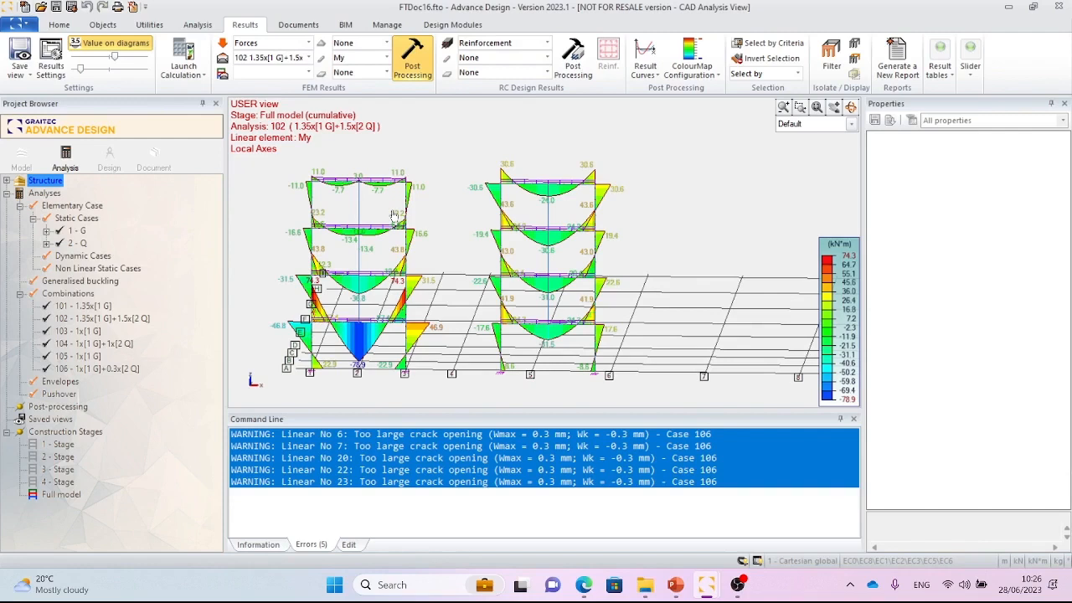
Clear the My force diagrams from the linear elements by setting their force result to None.
click(547, 43)
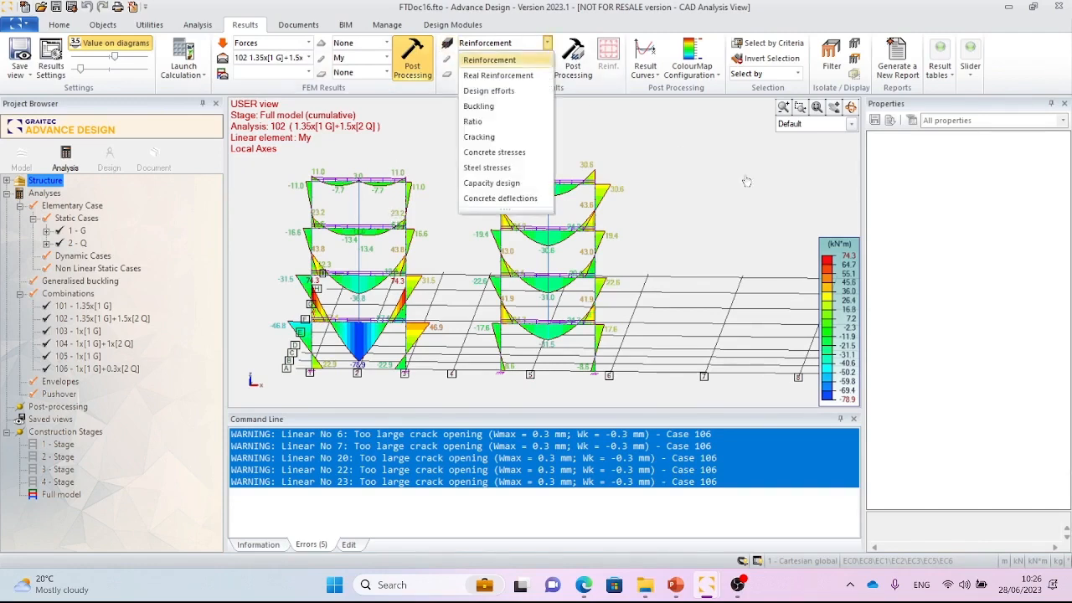
click(536, 249)
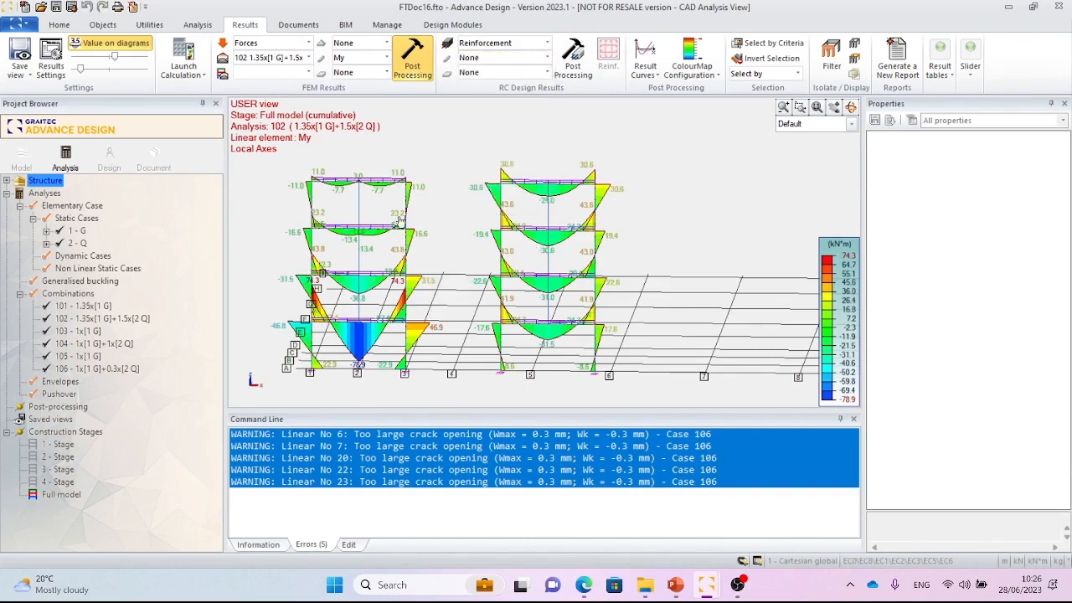
click(387, 57)
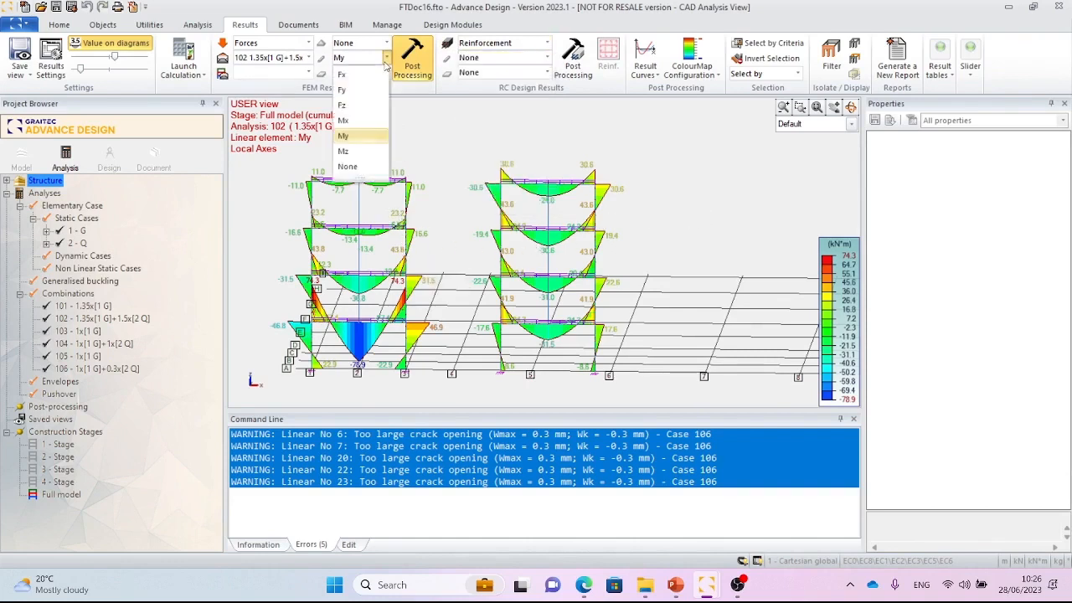
click(382, 165)
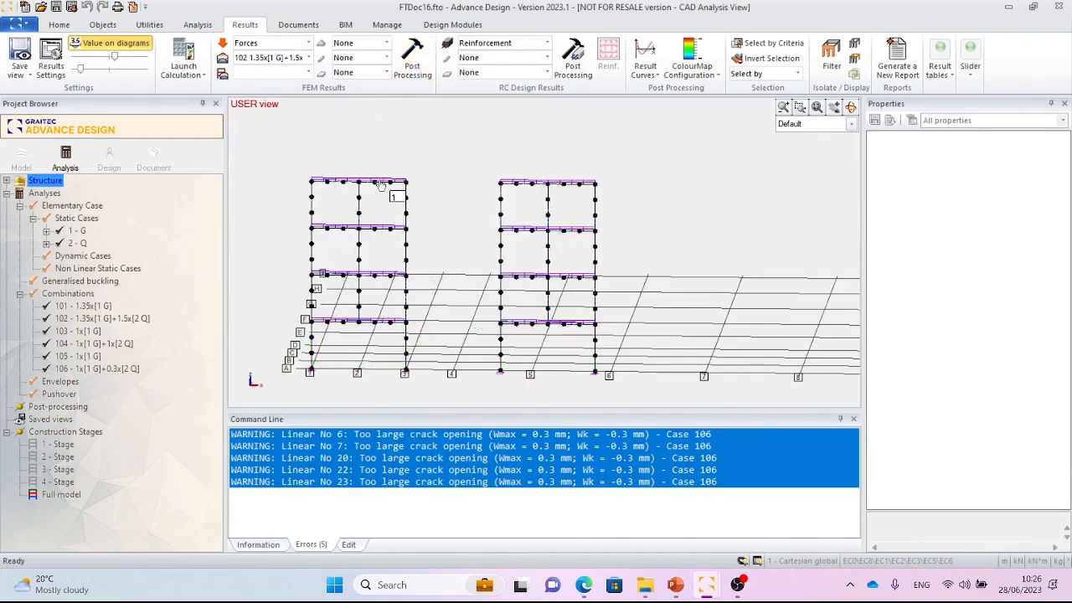
Try to select the top beams of both frames together.
click(382, 182)
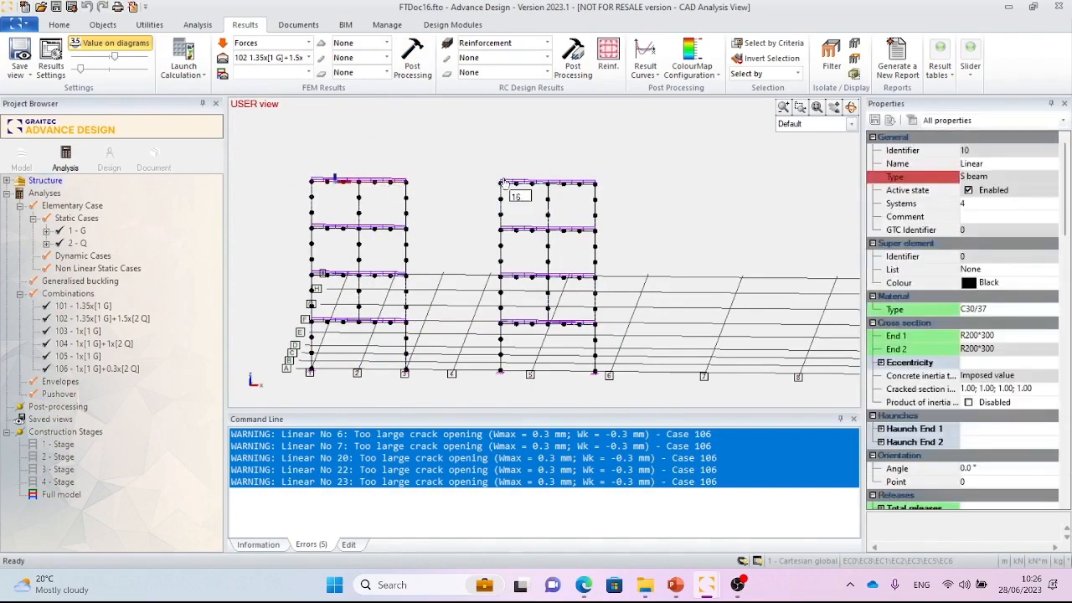
key(Escape)
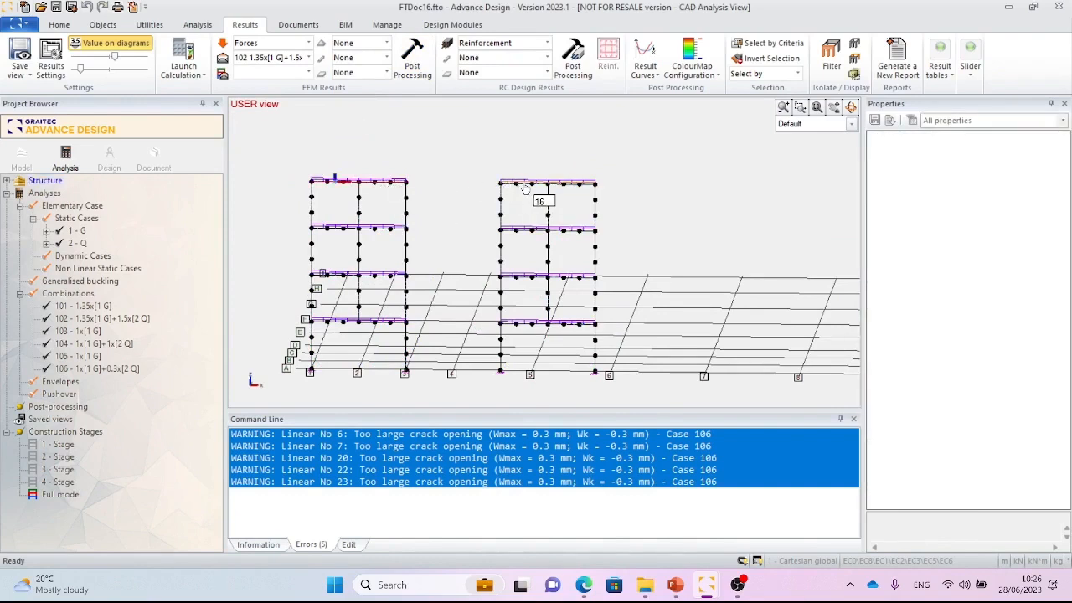
click(399, 191)
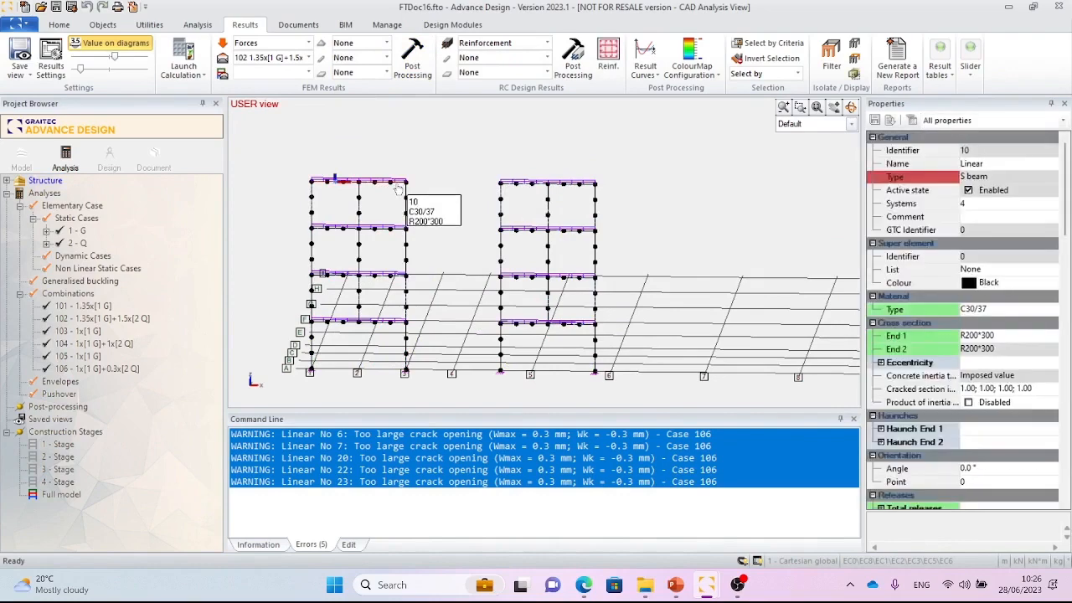
click(528, 188)
click(529, 187)
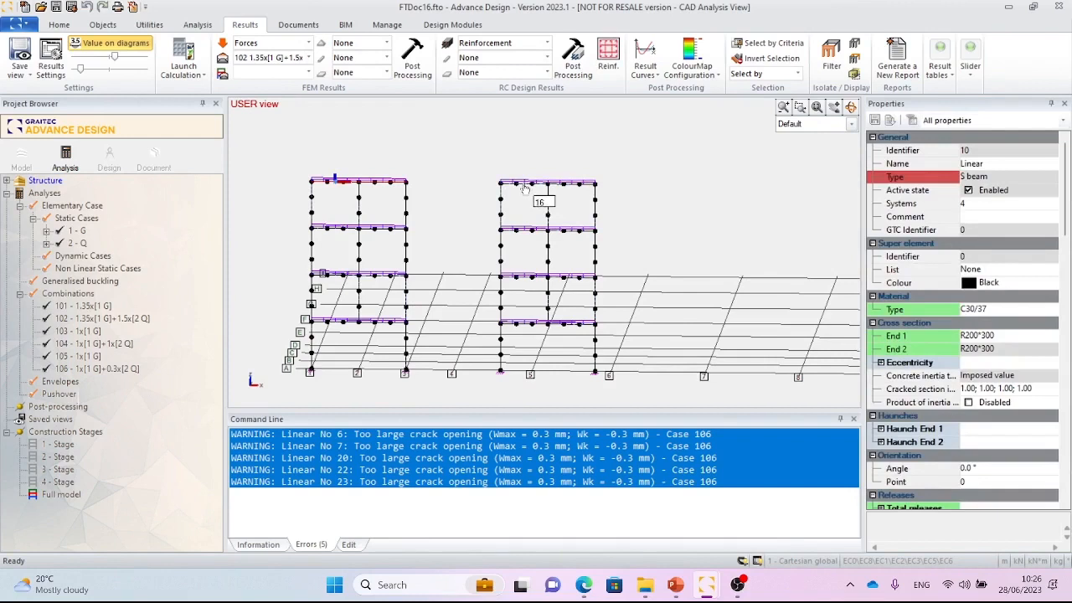
click(524, 188)
click(525, 189)
click(524, 187)
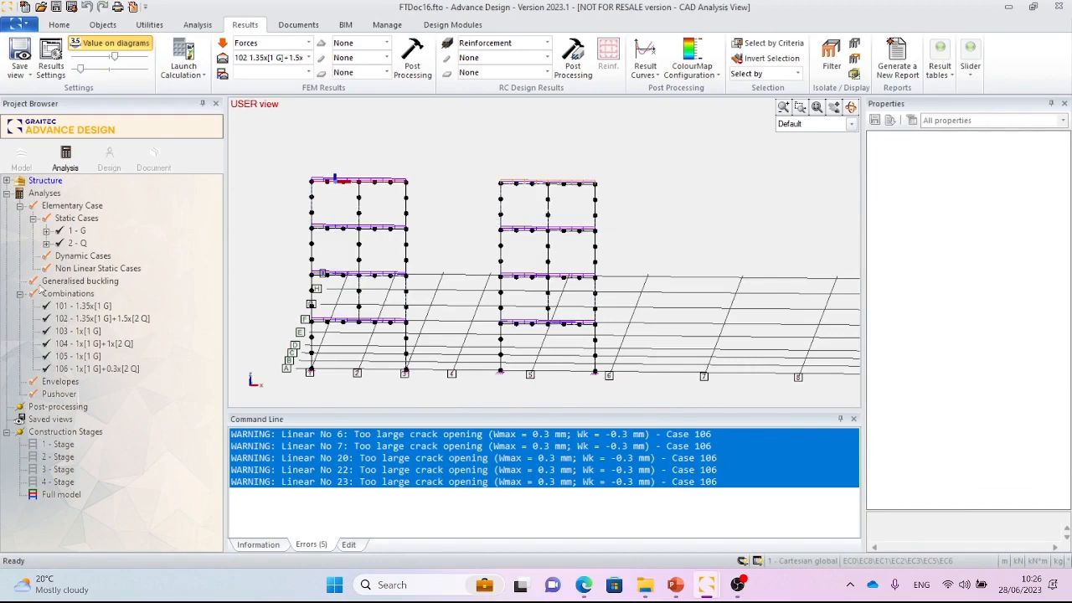
Activate load case 2 - Q and display the Az reinforcement on the top beams of both frames.
click(73, 233)
click(78, 244)
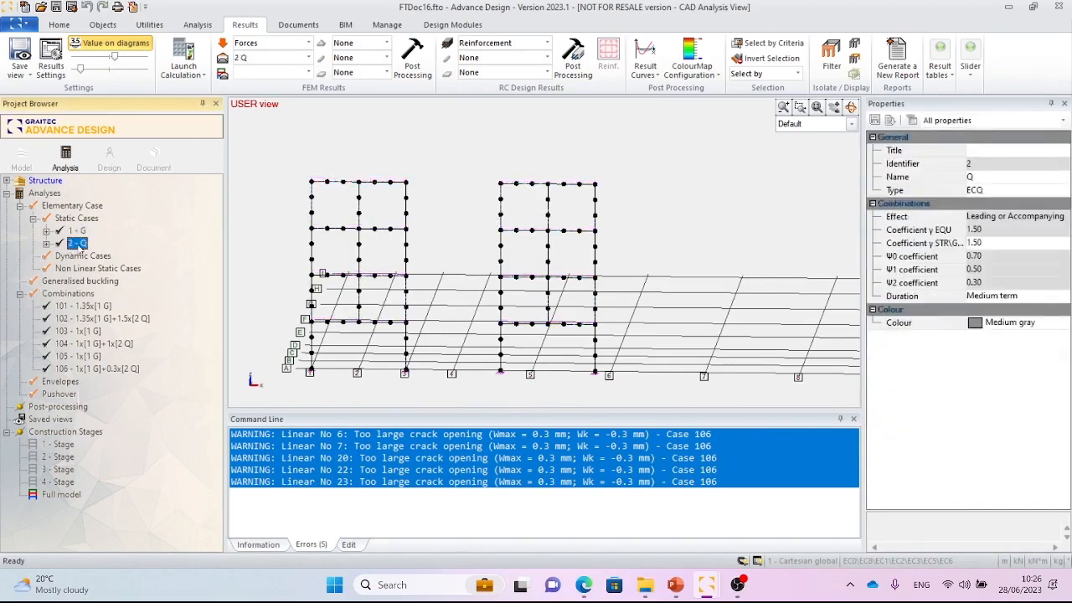
click(360, 182)
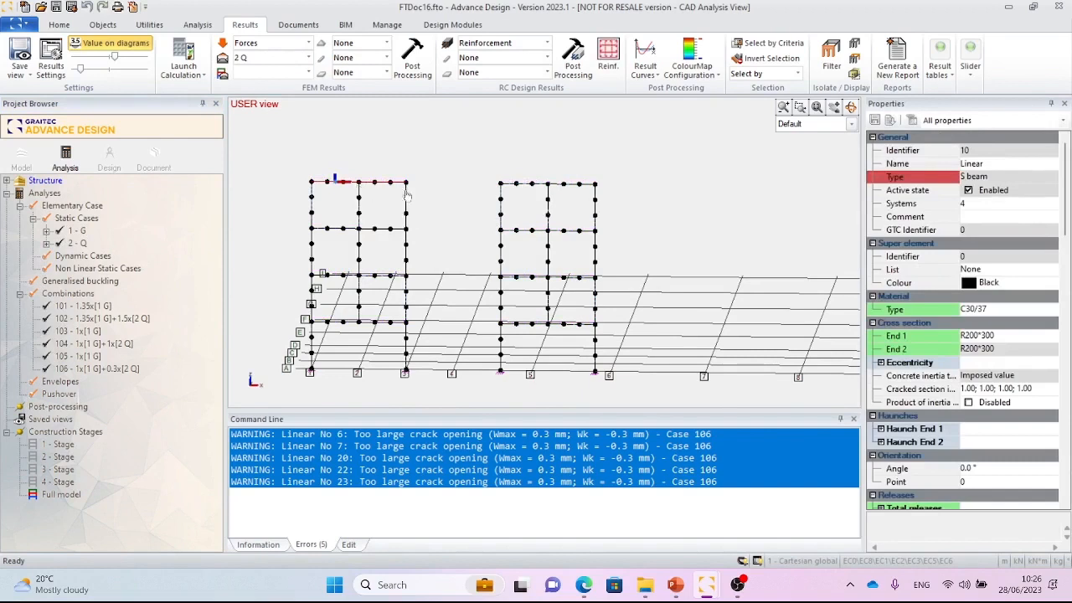
click(529, 187)
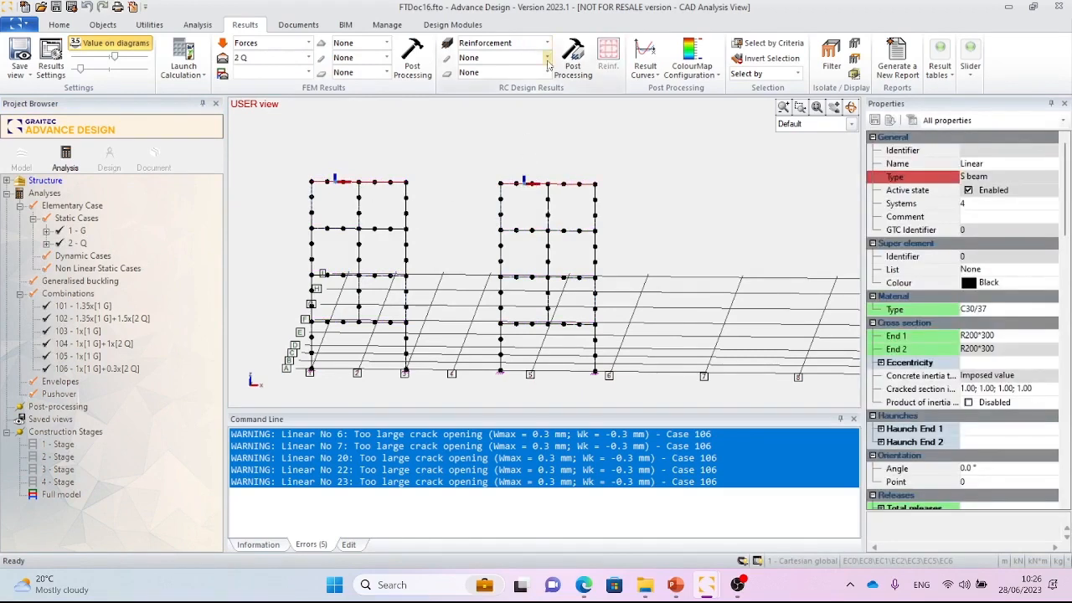
click(547, 58)
click(470, 90)
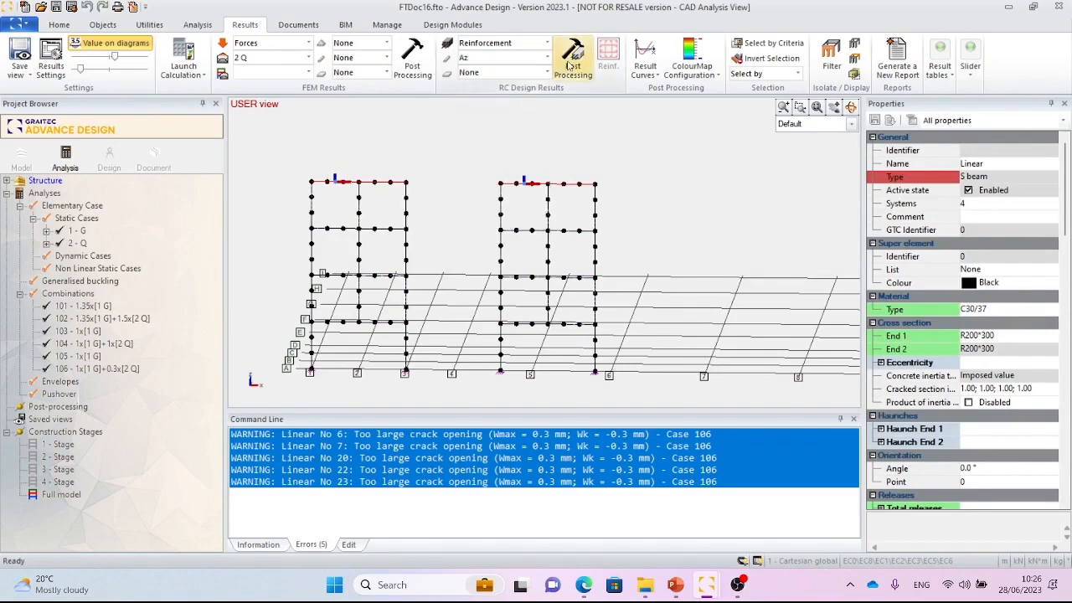
click(572, 62)
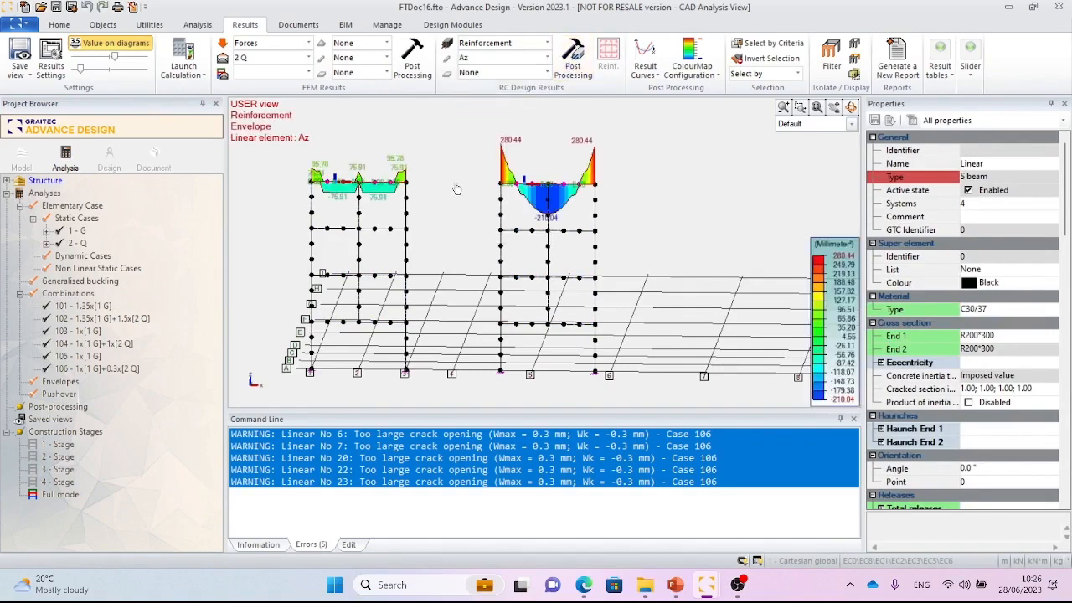
middle_drag(455, 184, 466, 188)
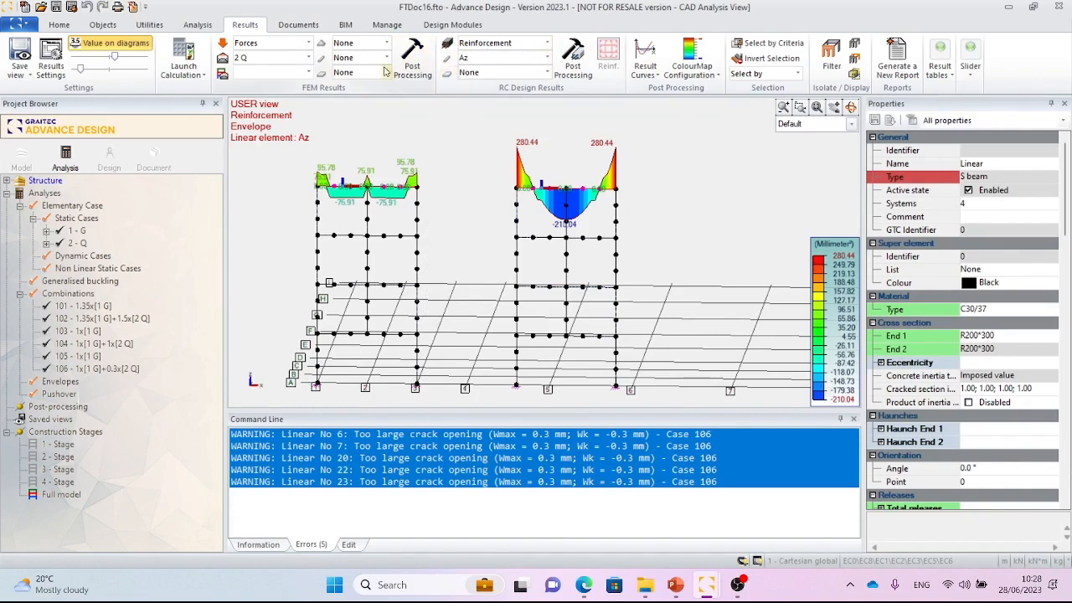
Activate combination 102 for the results and clear the Az reinforcement diagrams by setting the linear reinforcement result to None.
click(308, 57)
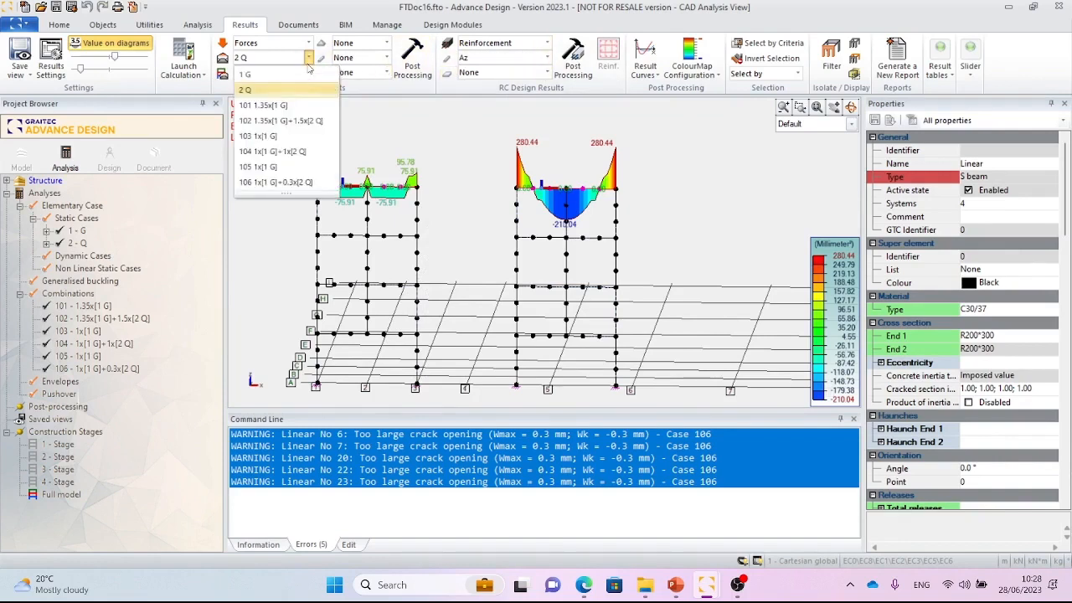
click(312, 121)
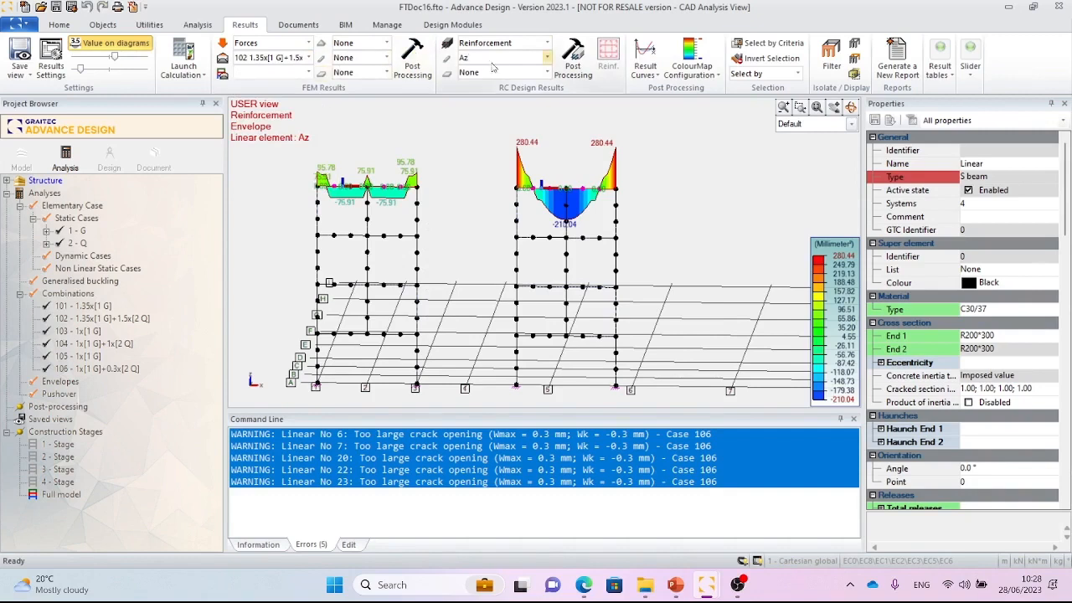
click(547, 57)
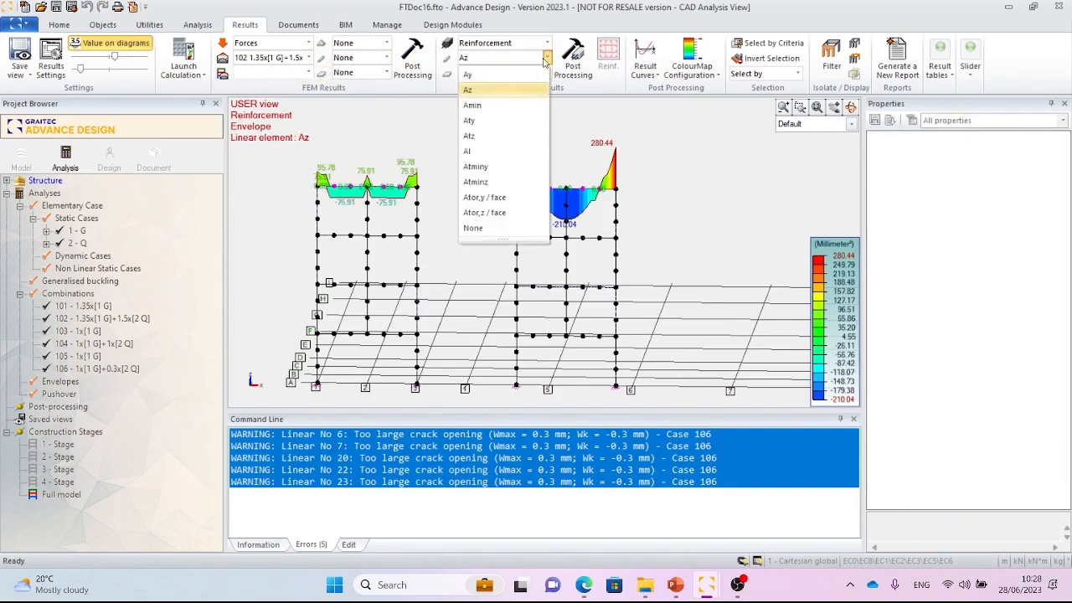
click(507, 228)
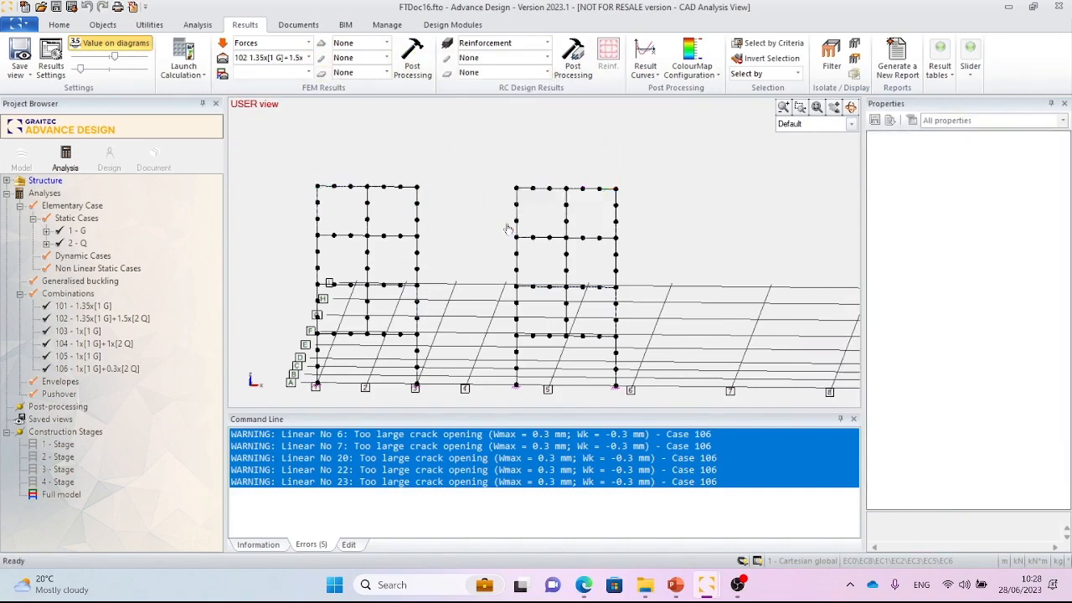
Display the Az reinforcement on only the lowest-storey beams of both frames.
click(381, 335)
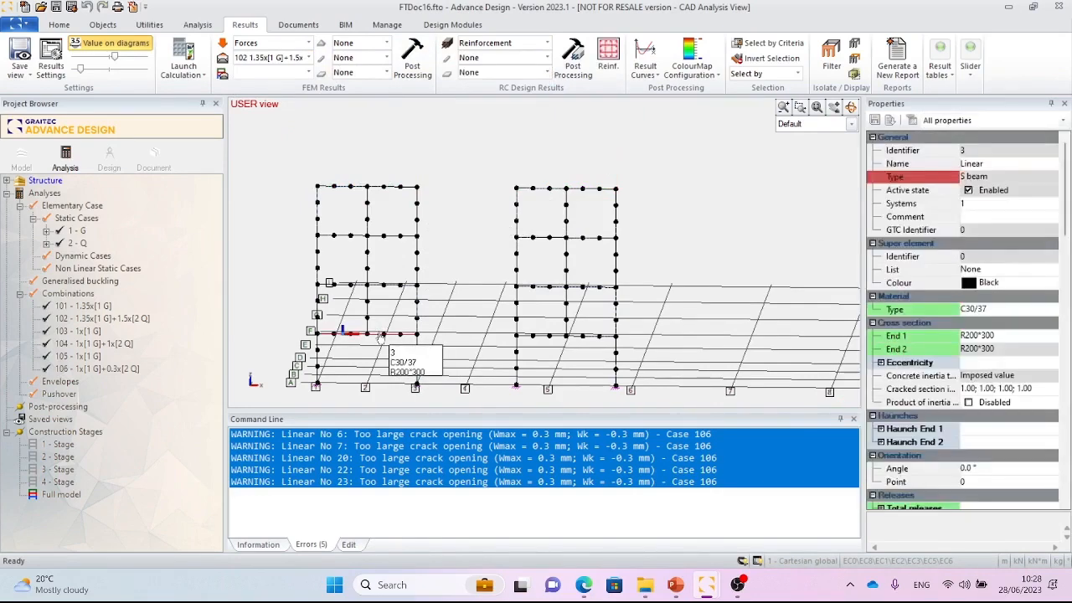
click(545, 338)
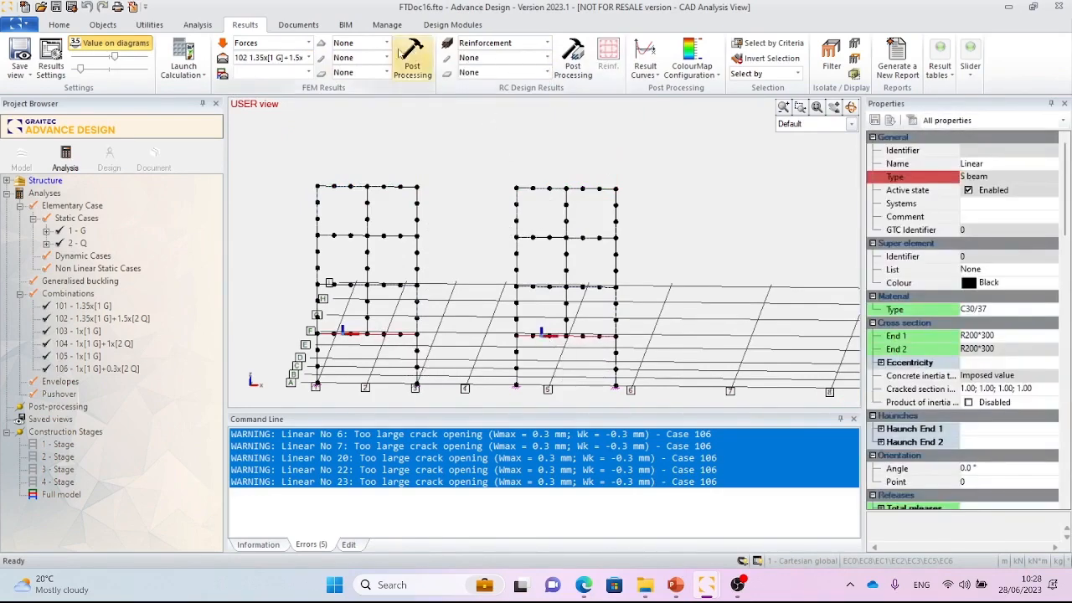
click(547, 57)
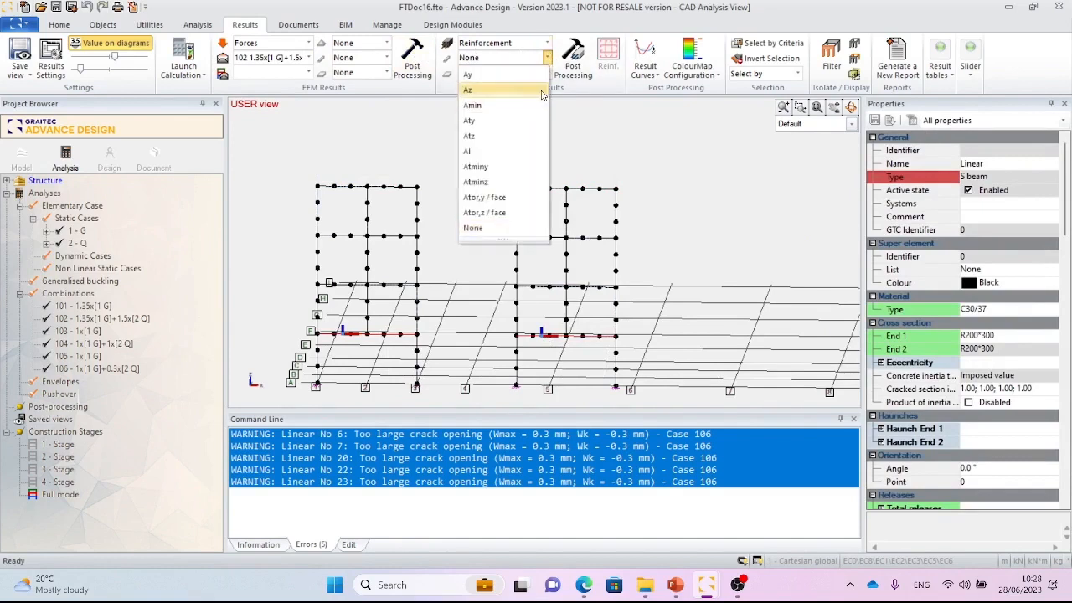
click(545, 89)
click(592, 71)
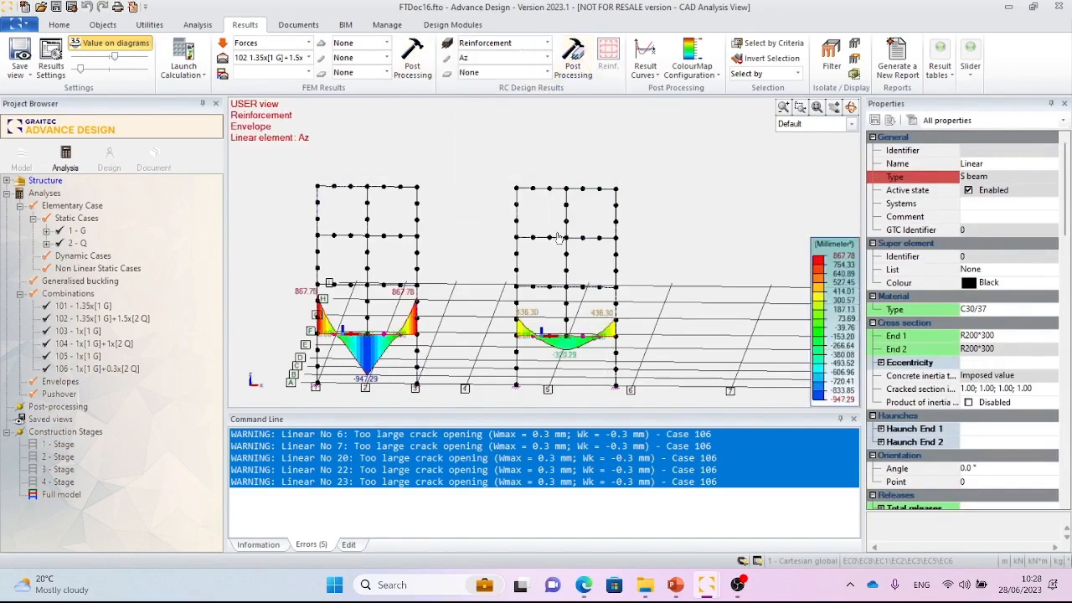